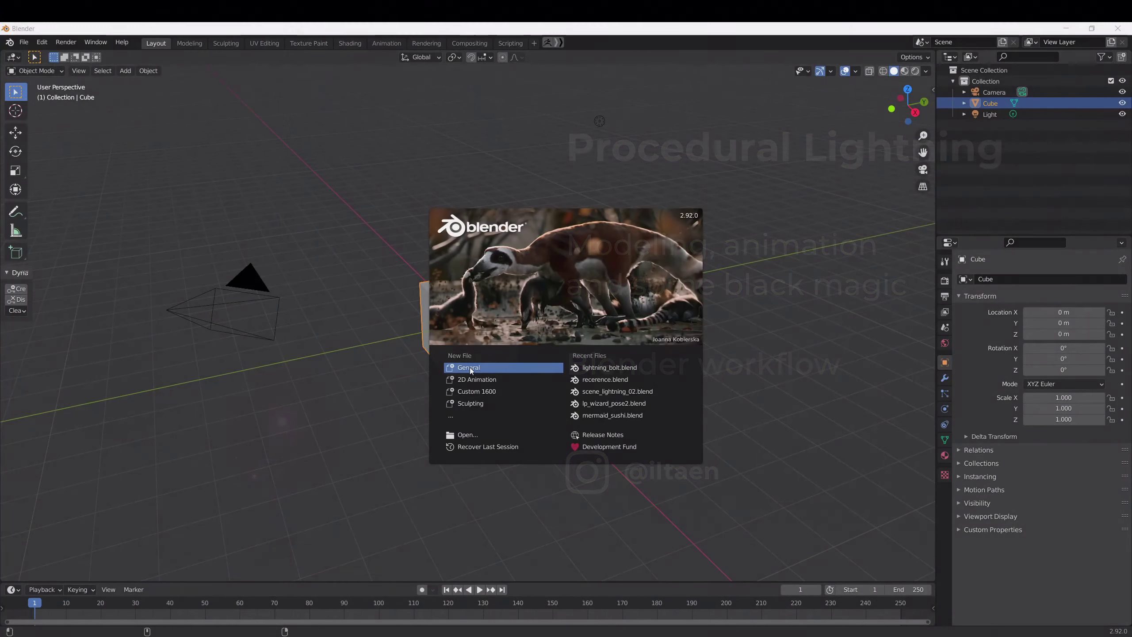
- Start a new General file and merge all vertices of the default cube into a single point at the origin
click(470, 369)
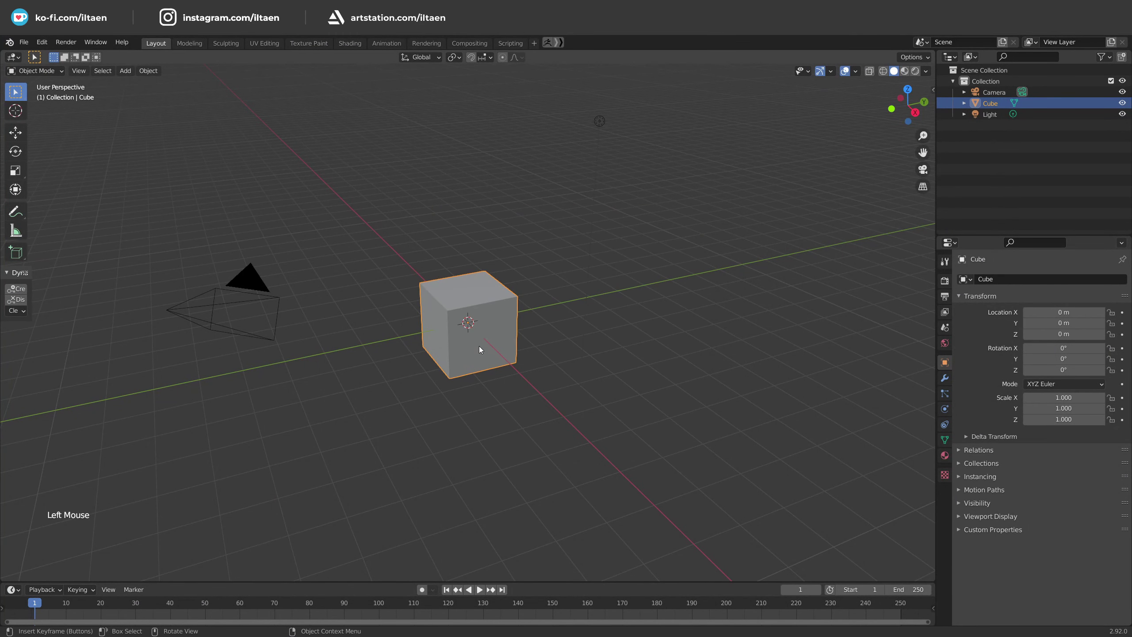
key(Tab)
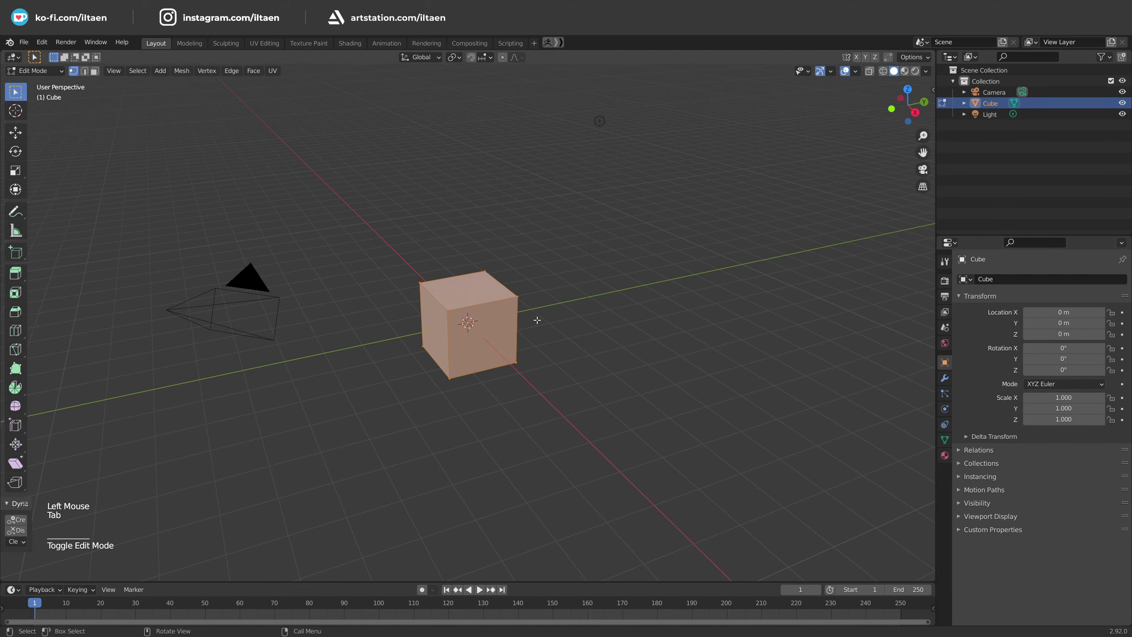
key(m)
click(507, 311)
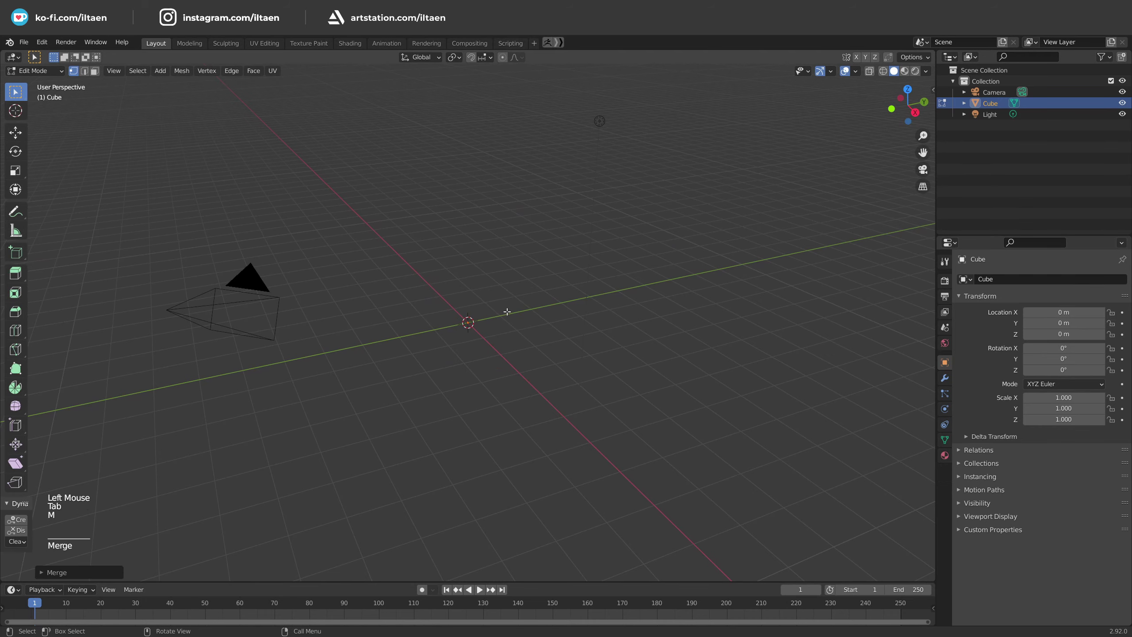
- Extrude the merged vertex straight up twice to form a vertical line of two roughly equal segments, and select all of it
middle_drag(572, 370, 579, 435)
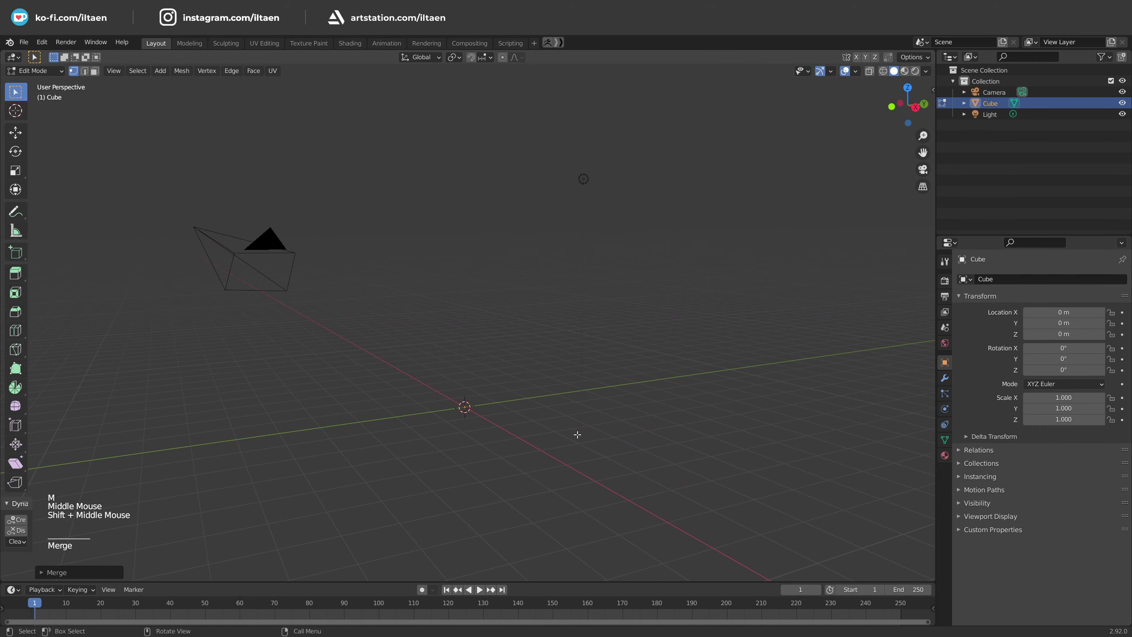
key(e)
click(579, 319)
key(e)
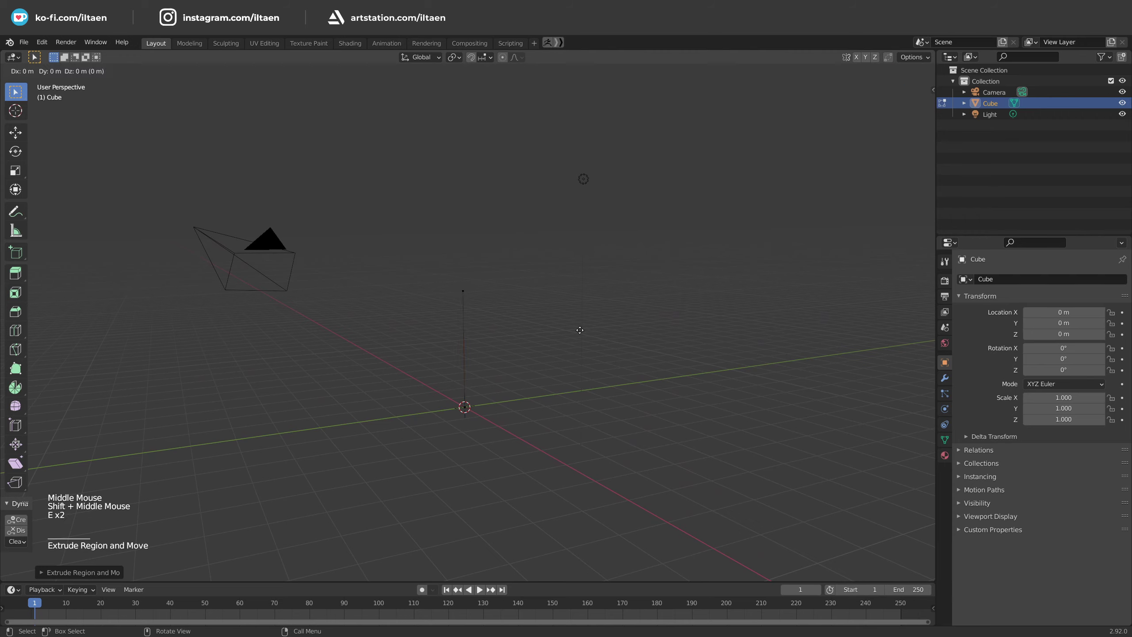
click(584, 241)
key(a)
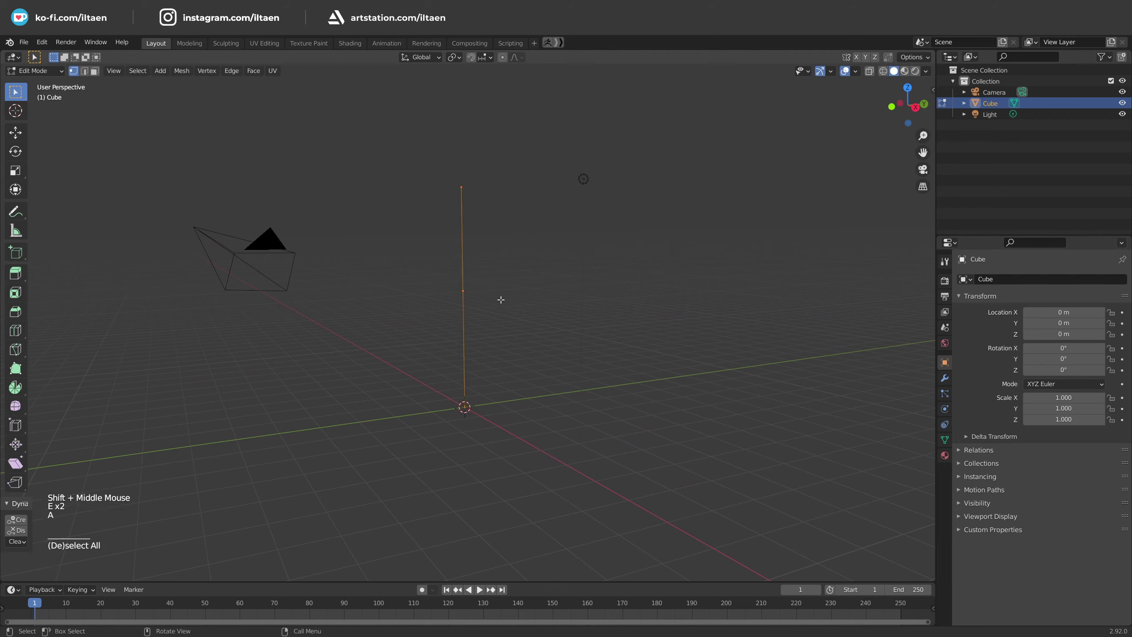
- Return to Object Mode and rename the line object as lightning
key(Tab)
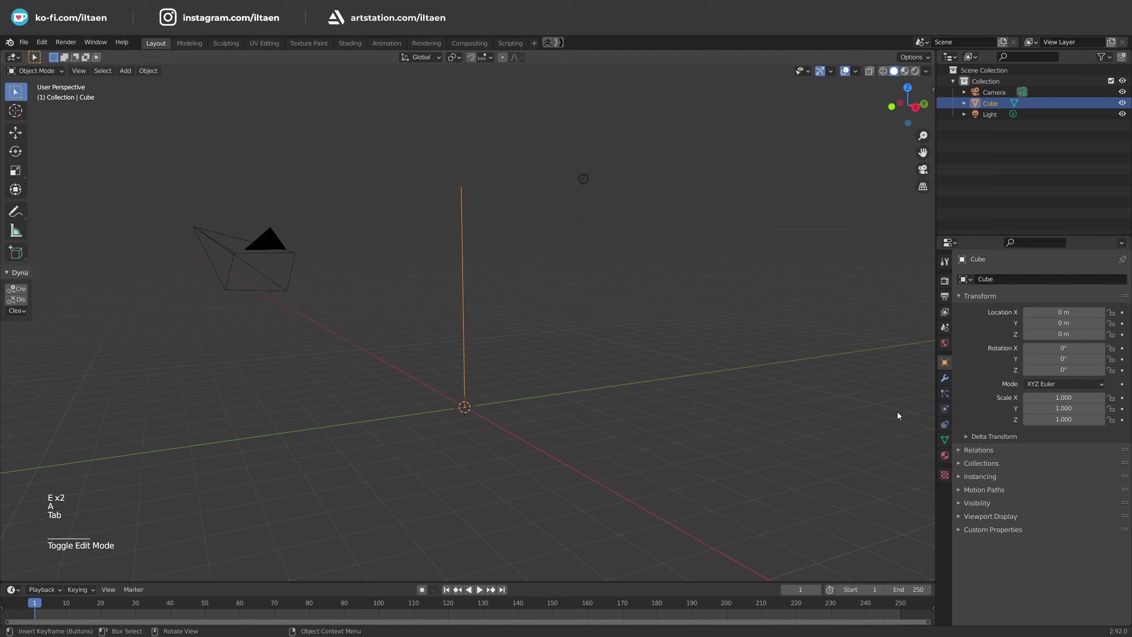
key(F2)
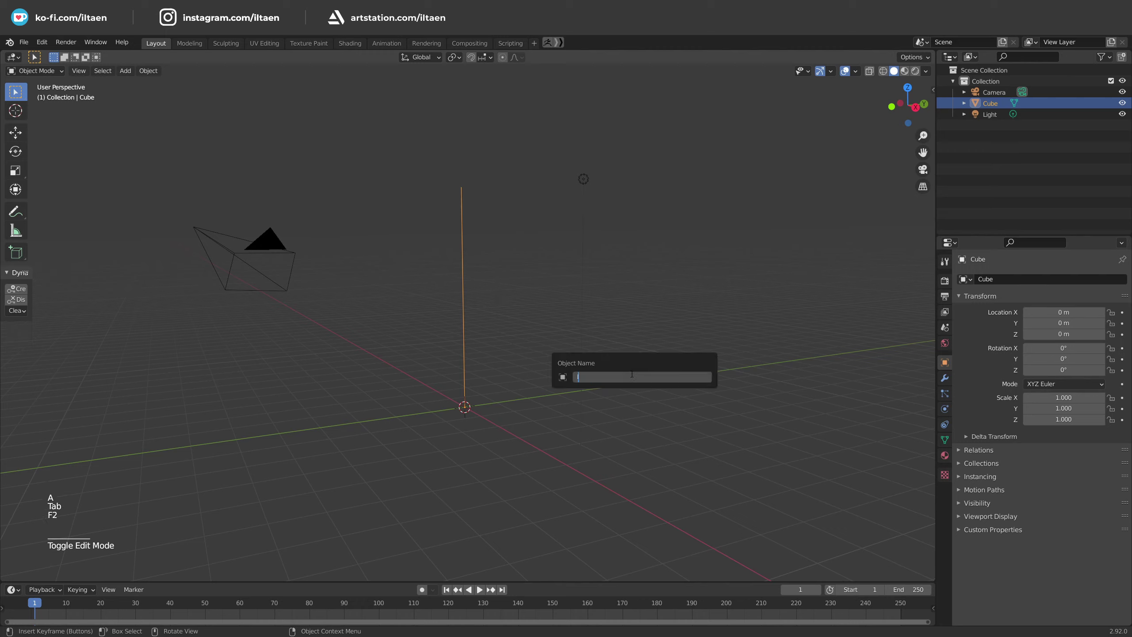
text(lightning)
key(Return)
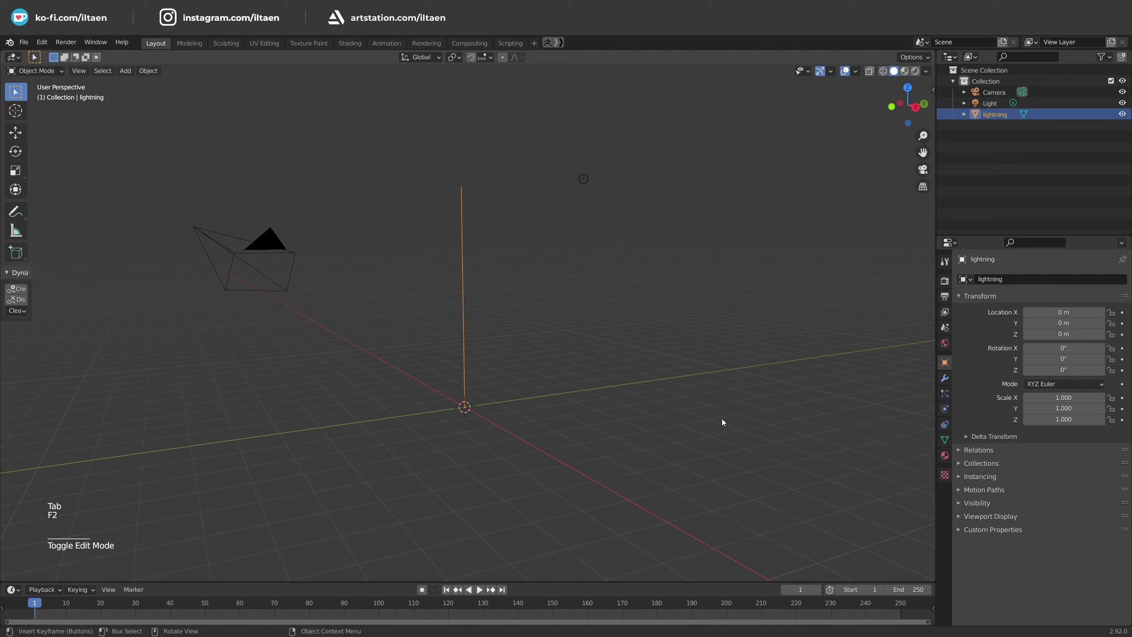
- Add a Skin modifier to the lightning object
click(945, 380)
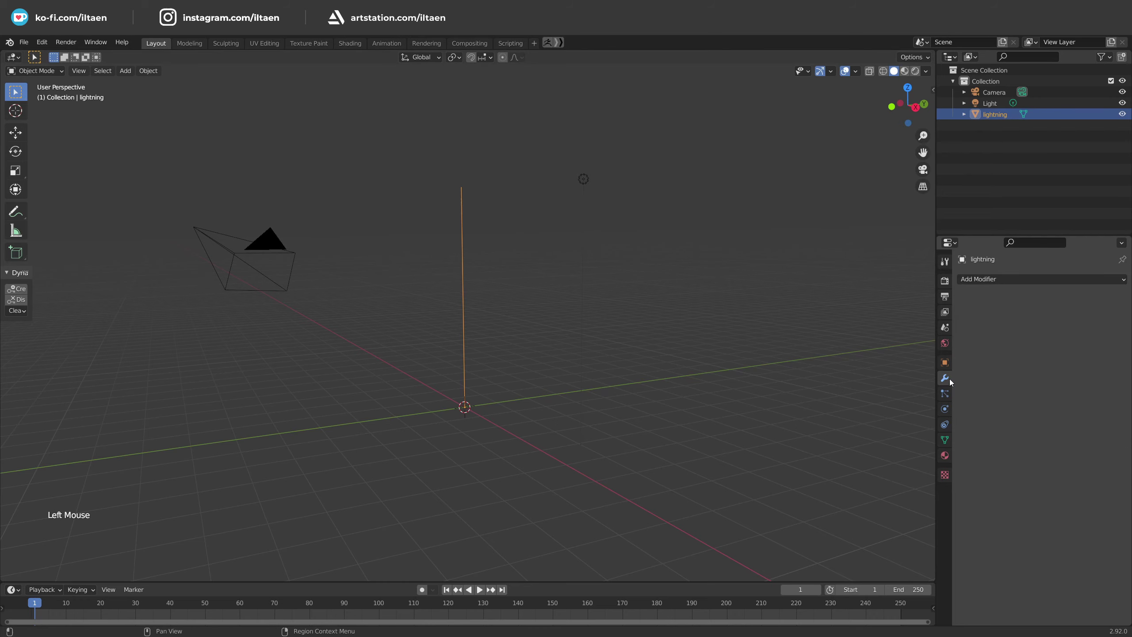
click(1028, 278)
click(897, 453)
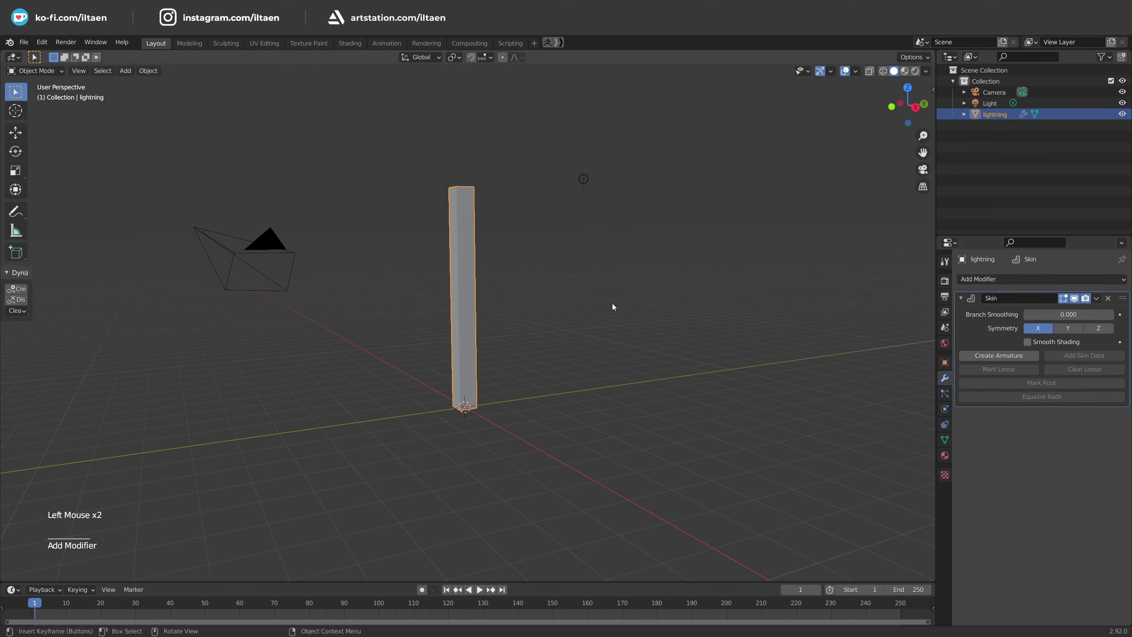
- With X-ray on in Edit Mode, shrink the skin radius at the two end vertices and, less strongly, at the middle vertex
key(Tab)
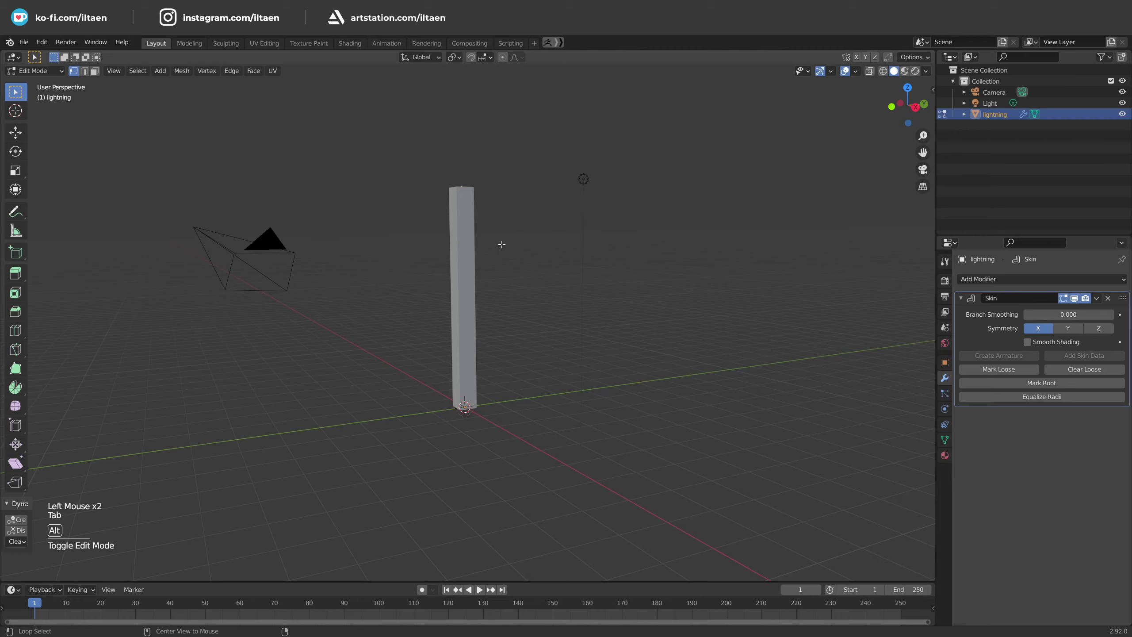
key(alt+z)
click(462, 188)
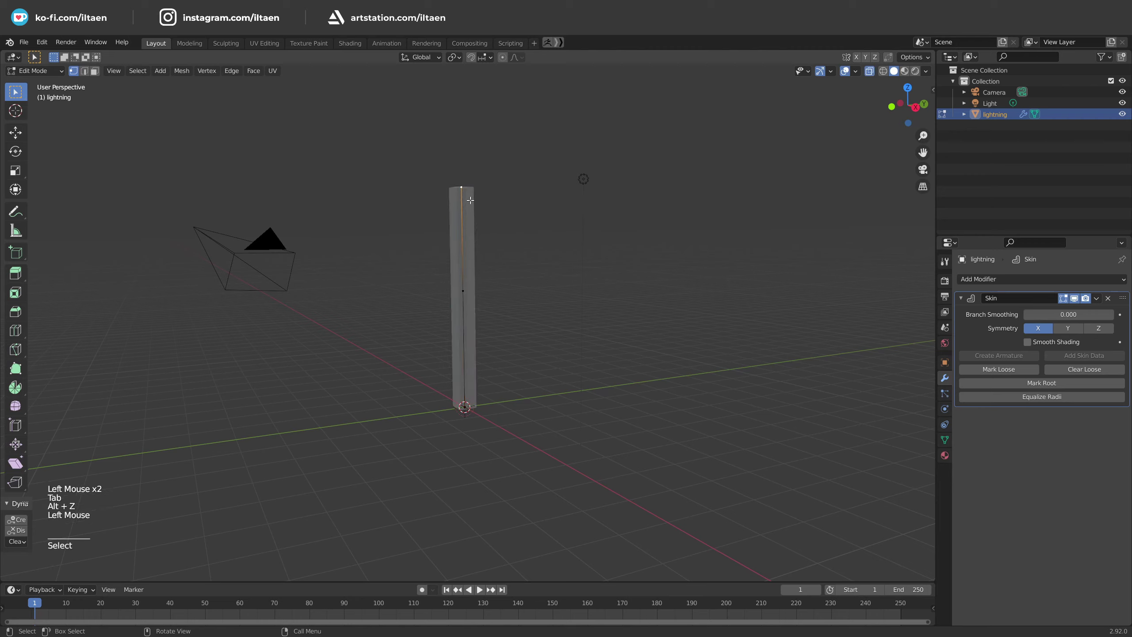
shift+click(464, 407)
key(ctrl+a)
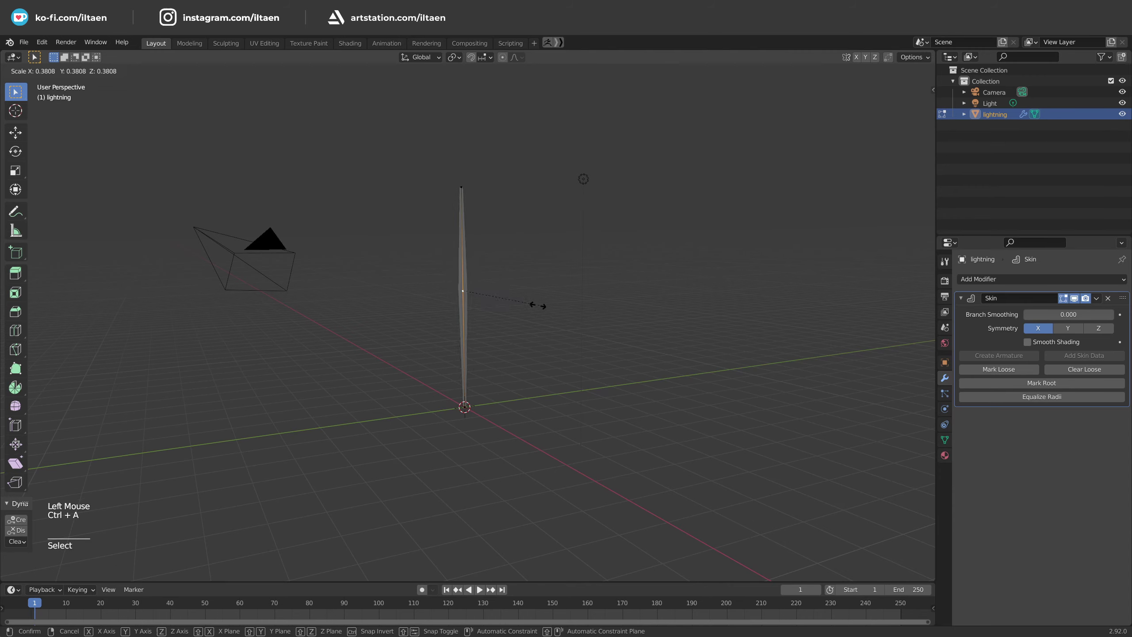
click(523, 304)
- Shrink the skin radius at both end vertices further so the bolt tapers to fine tips
click(464, 407)
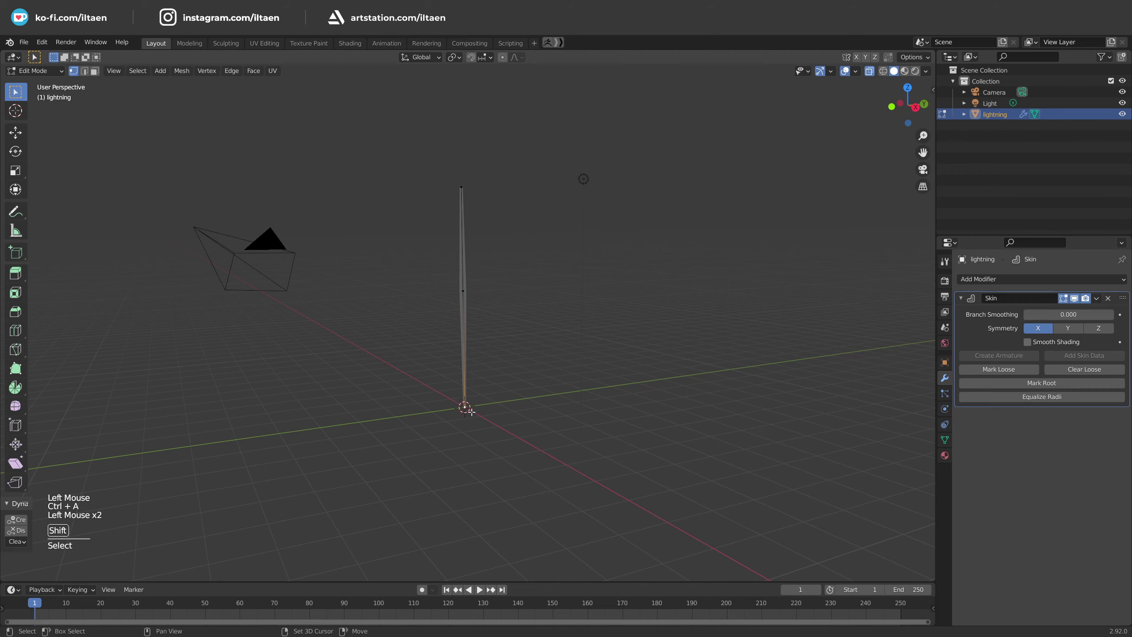
scroll(498, 319, up, 1)
shift+click(460, 158)
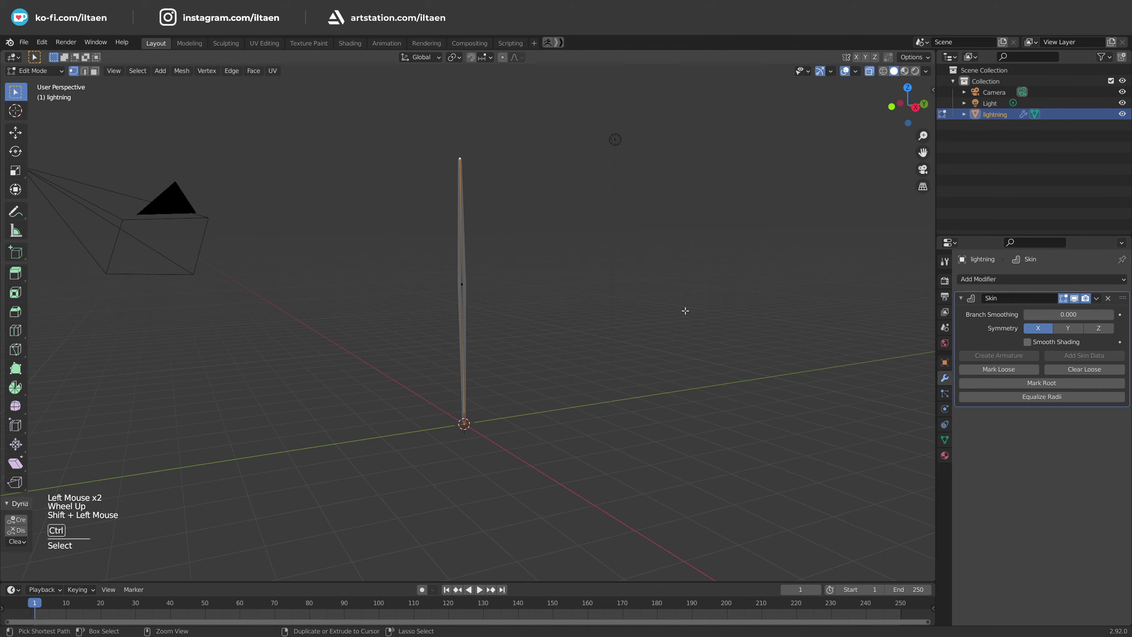
key(ctrl+a)
click(557, 303)
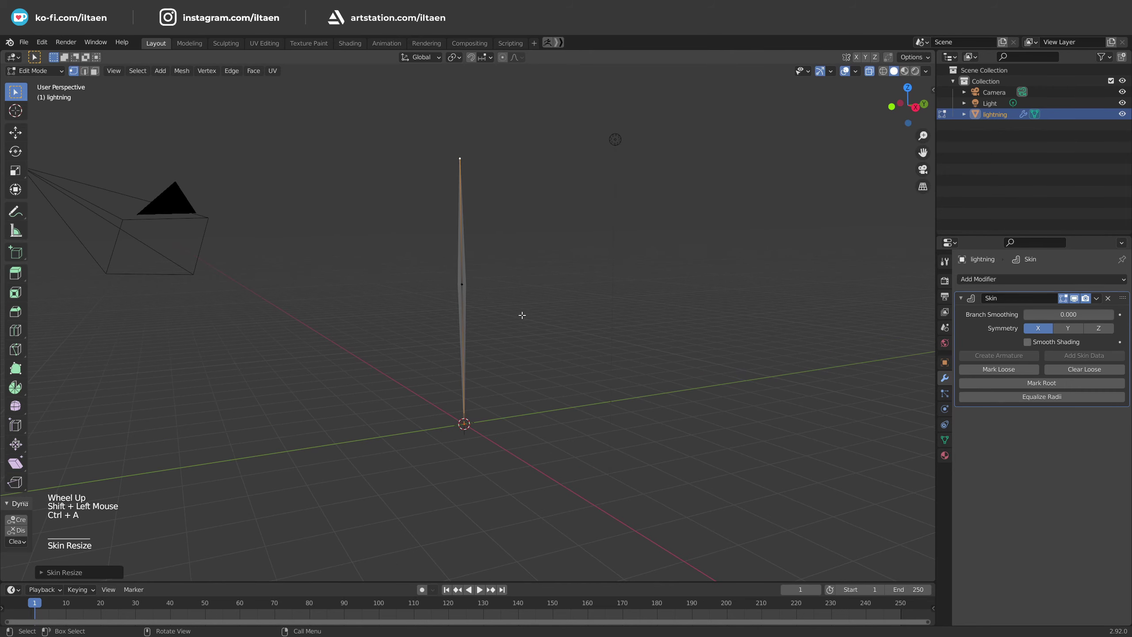
key(Tab)
key(Tab)
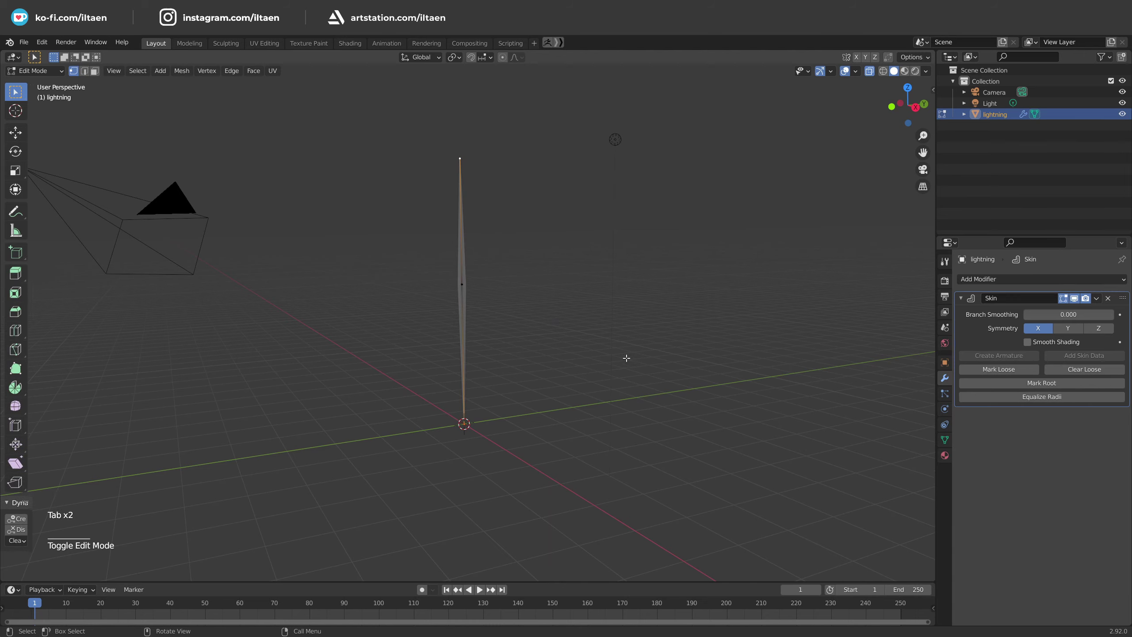
- Create a vertex group on the lightning mesh and name it Distrotion
click(945, 439)
click(1123, 312)
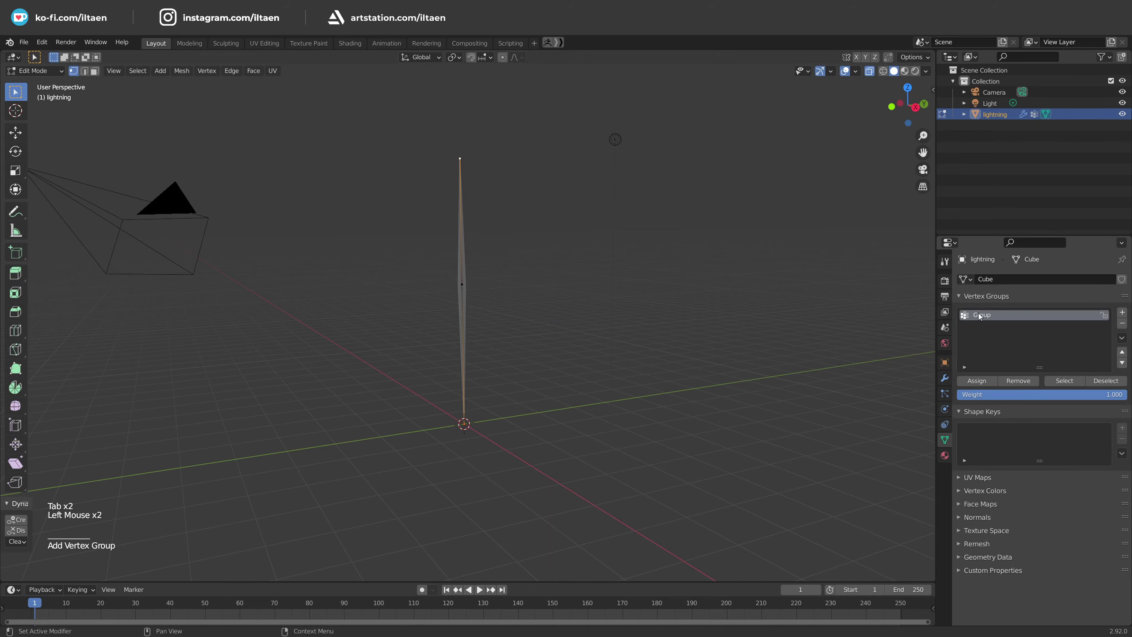
double_click(982, 315)
text(Distrotion)
key(Return)
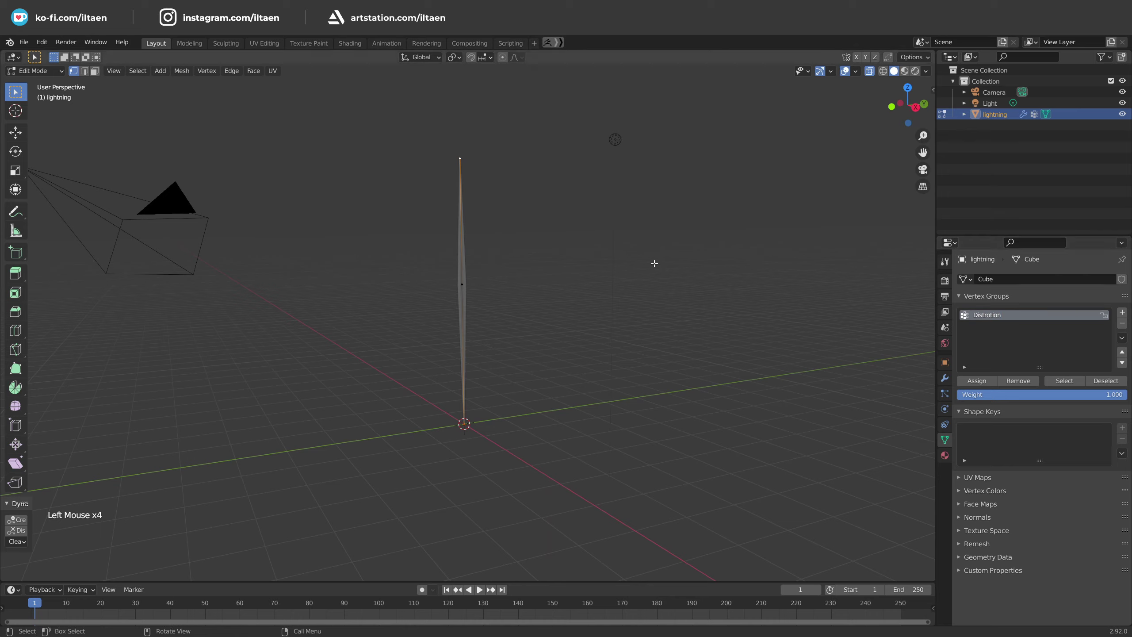
- Assign the middle vertex to the Distrotion group with weight 1.000 and both end vertices with weight 0.065, then leave Edit Mode
click(463, 283)
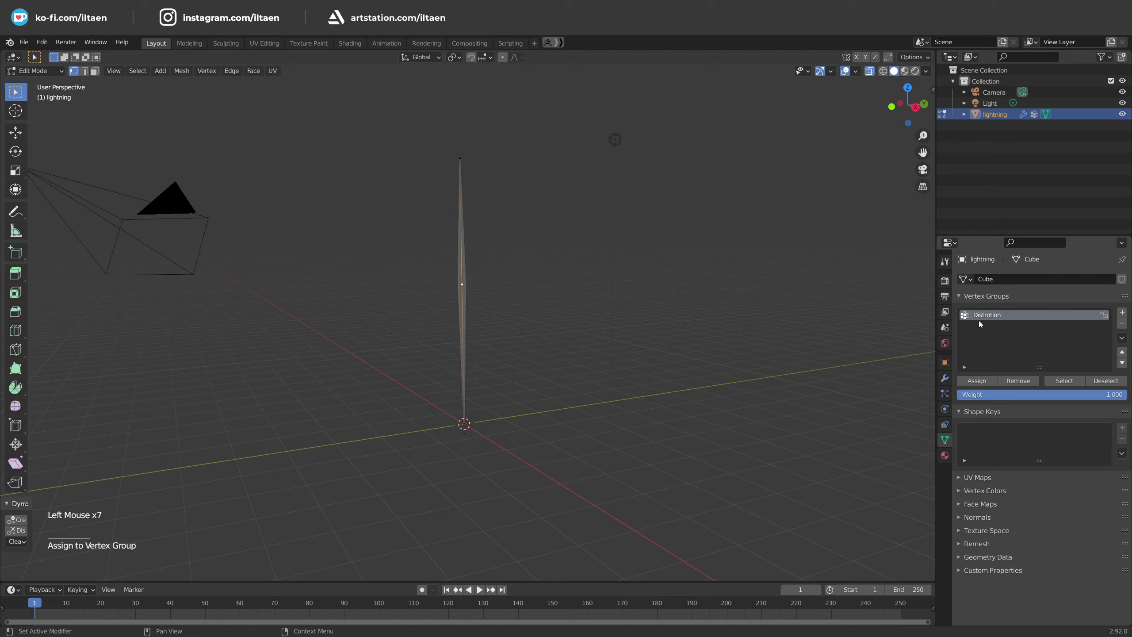
click(461, 163)
shift+click(464, 425)
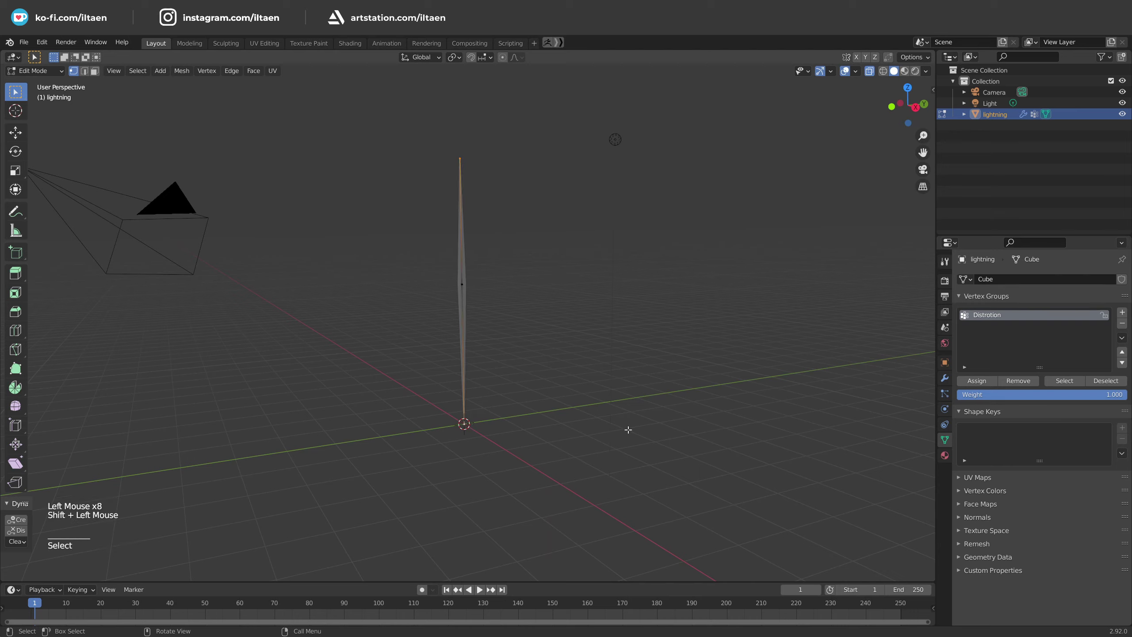
drag(991, 395, 963, 395)
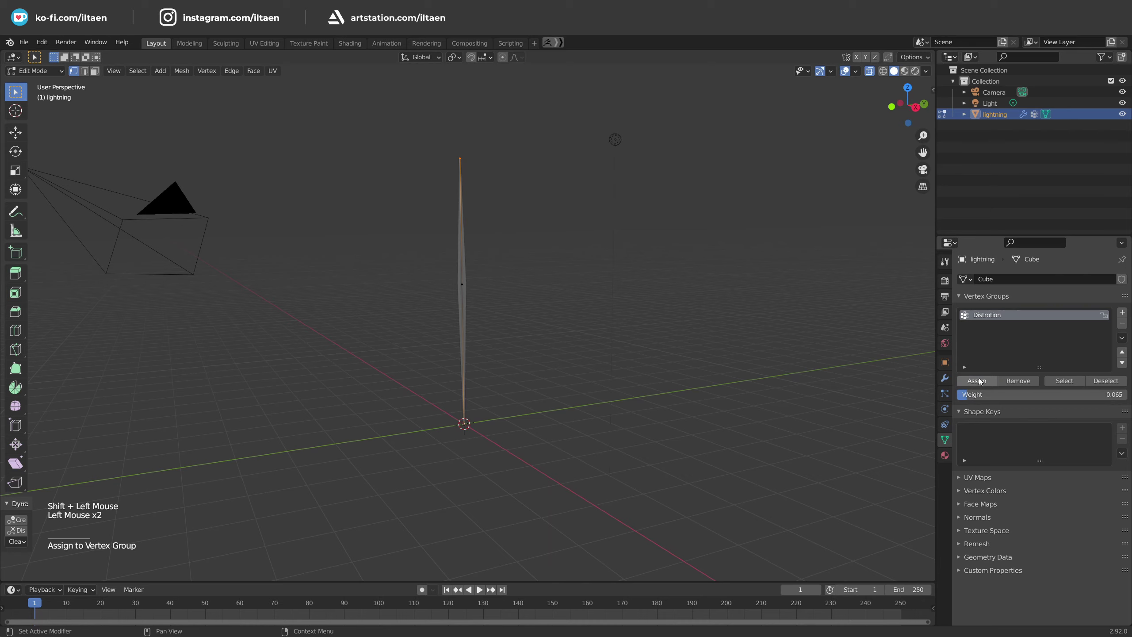
key(Tab)
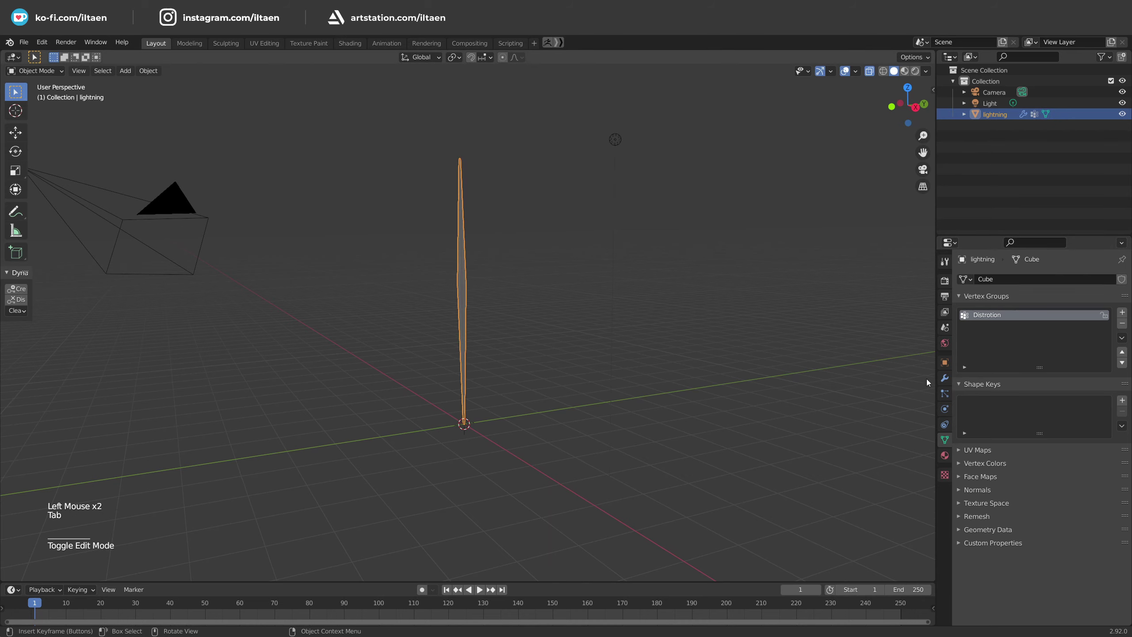
- Add a Plain Axes empty at the origin and name it lightning.offset
click(945, 378)
key(shift+a)
mouse_move(457, 500)
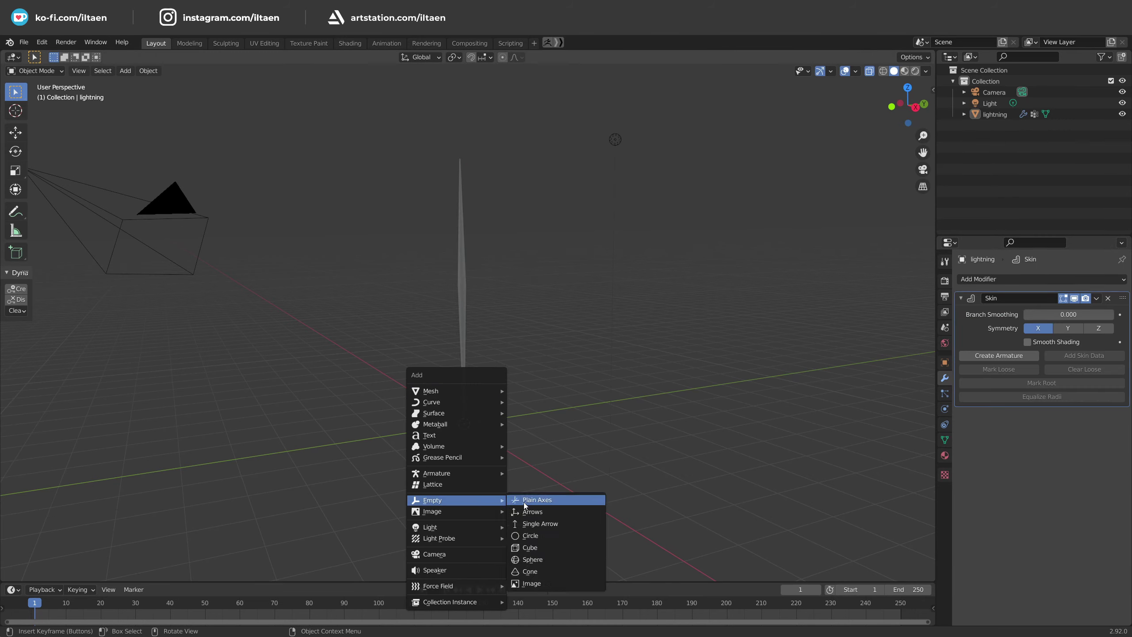
click(524, 500)
key(F2)
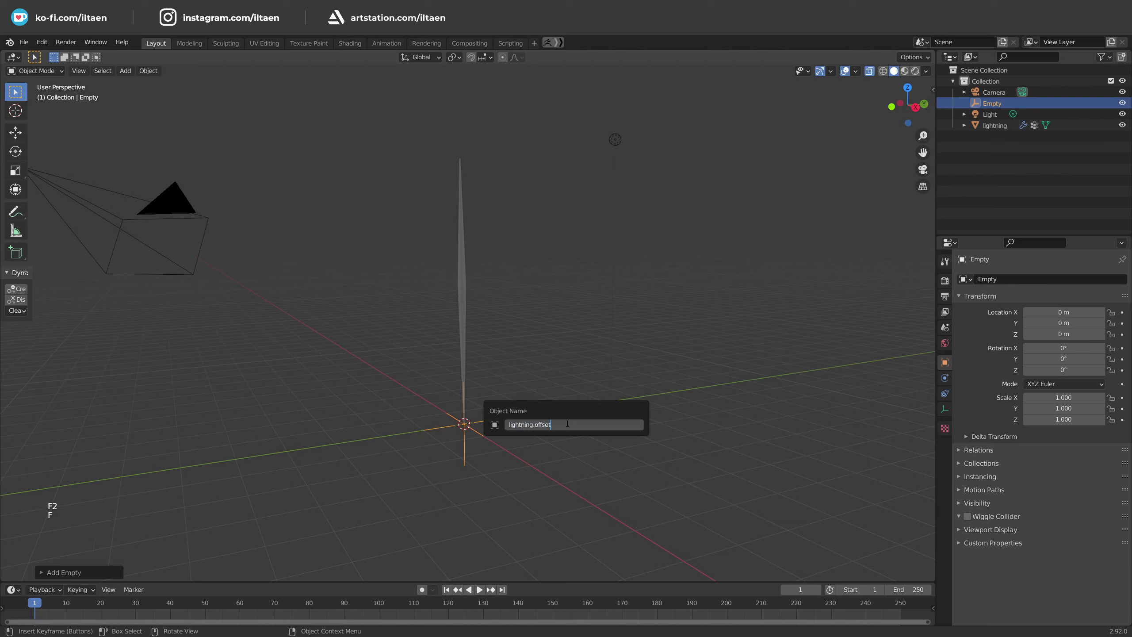
key(Return)
- Add a Displace modifier to the lightning object with direction X and Distrotion as its vertex group
click(466, 296)
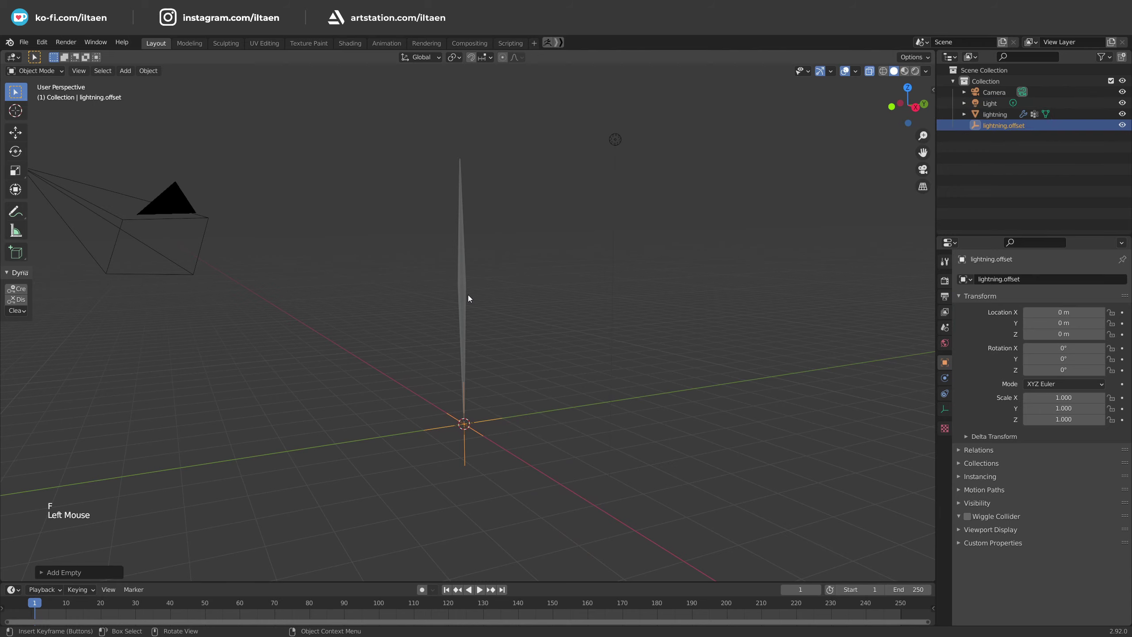
click(961, 298)
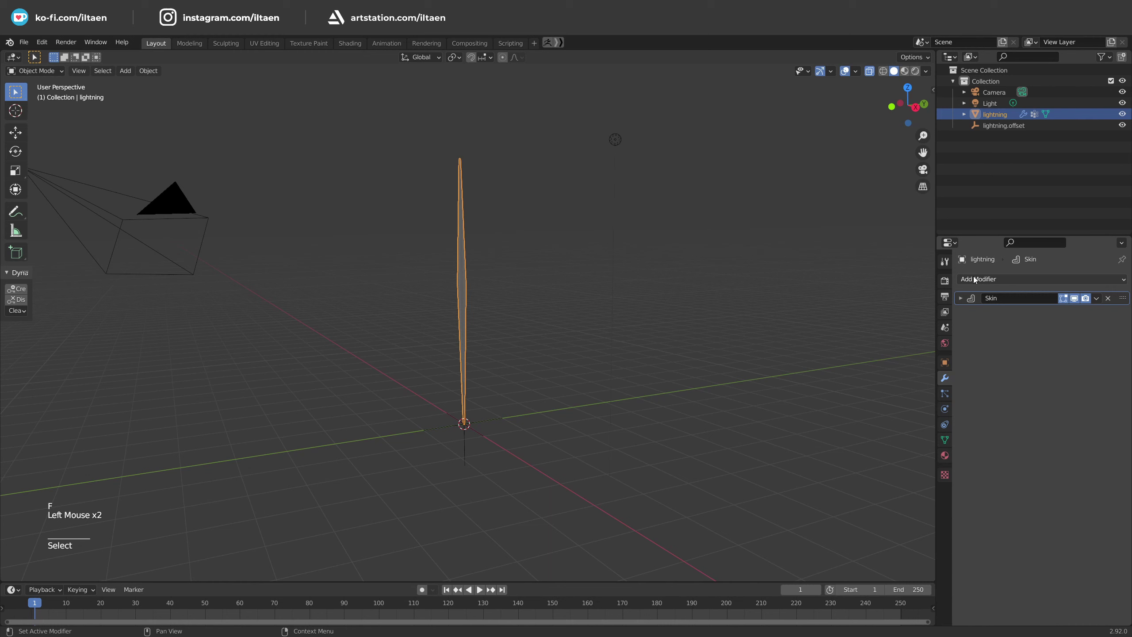
click(975, 279)
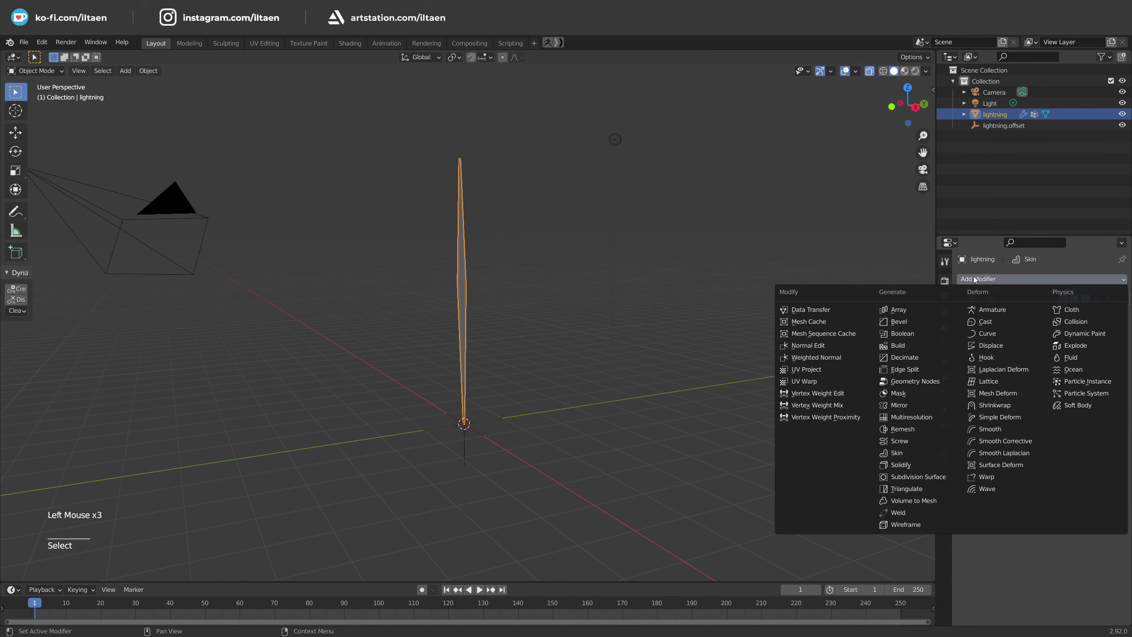
click(992, 347)
click(1045, 364)
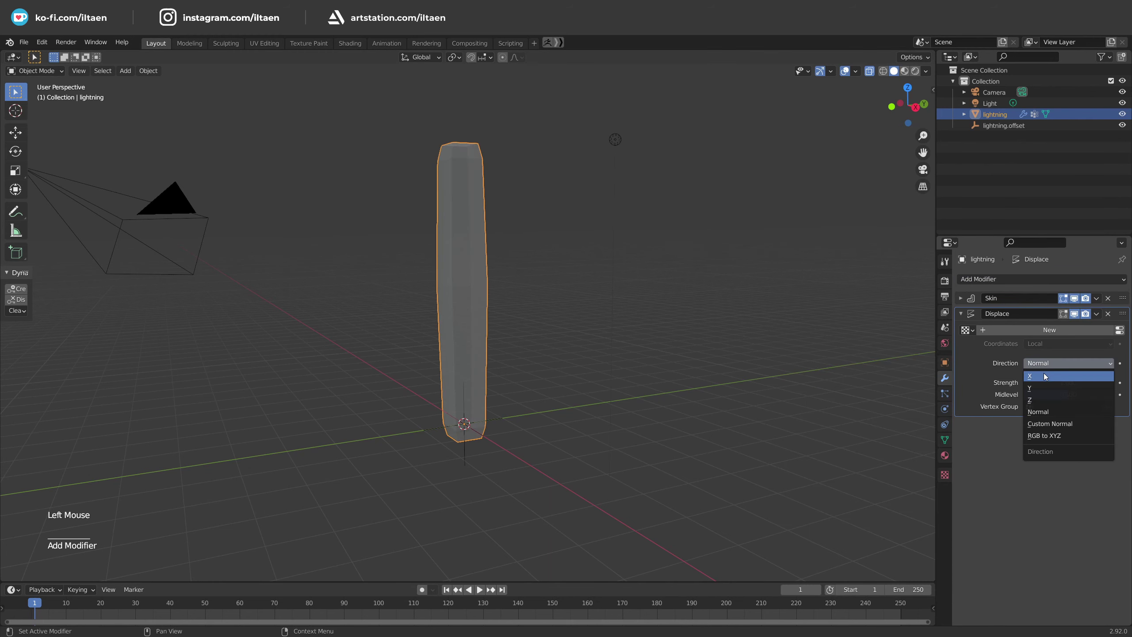
click(1044, 377)
click(1039, 418)
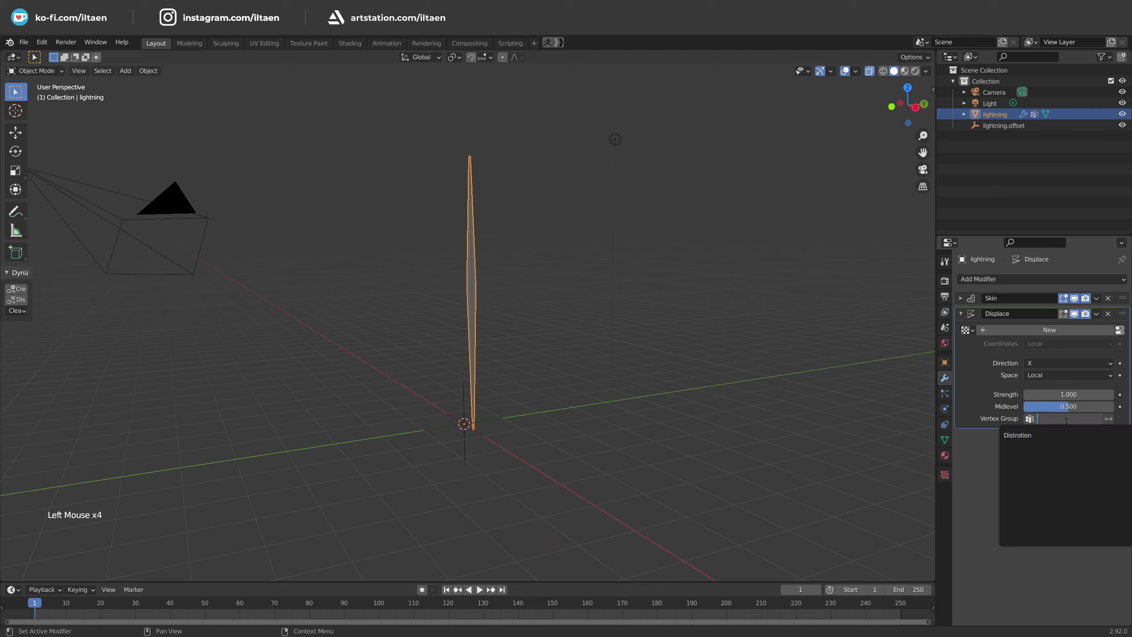
click(1036, 434)
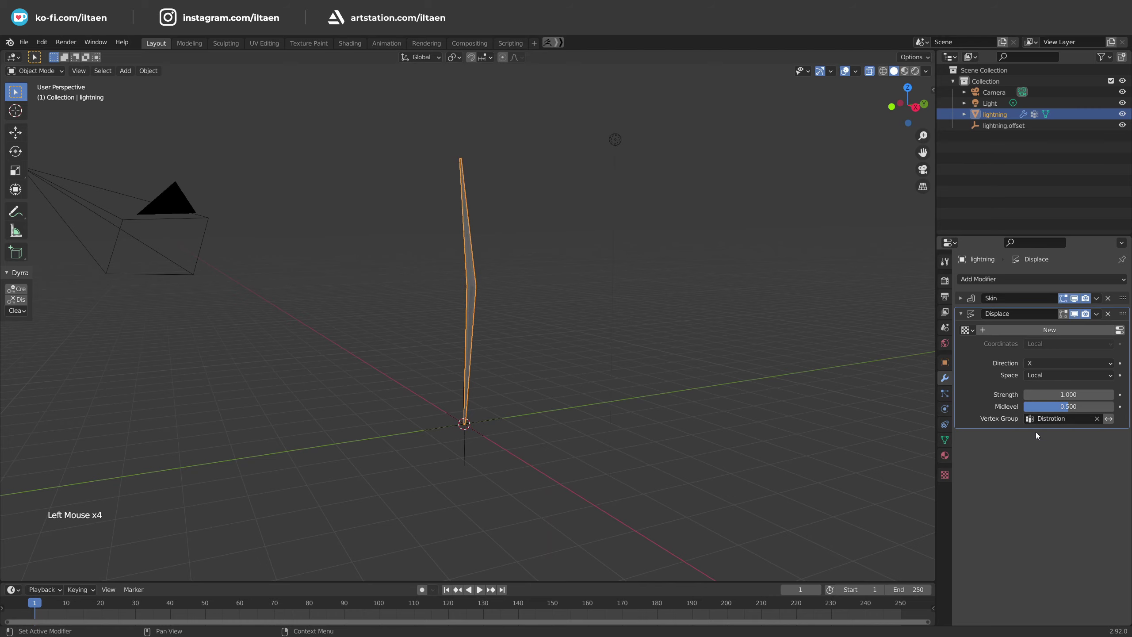
- Create a new texture for the Displace modifier and set its coordinates to Object, using the lightning.offset empty
click(1039, 329)
click(1081, 343)
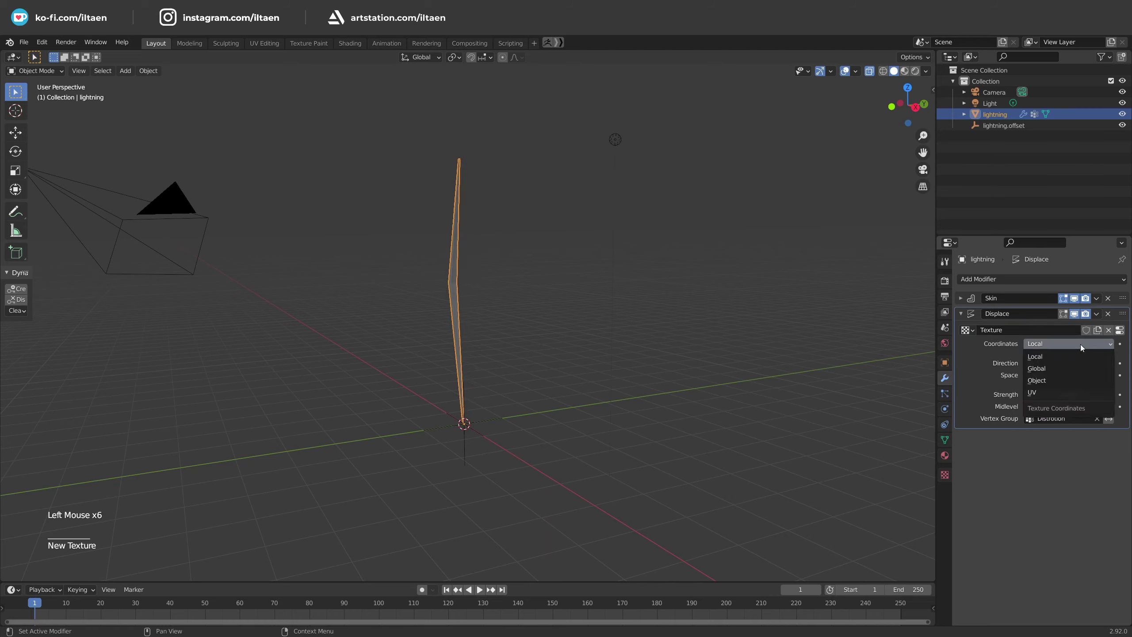
click(1057, 379)
click(1057, 356)
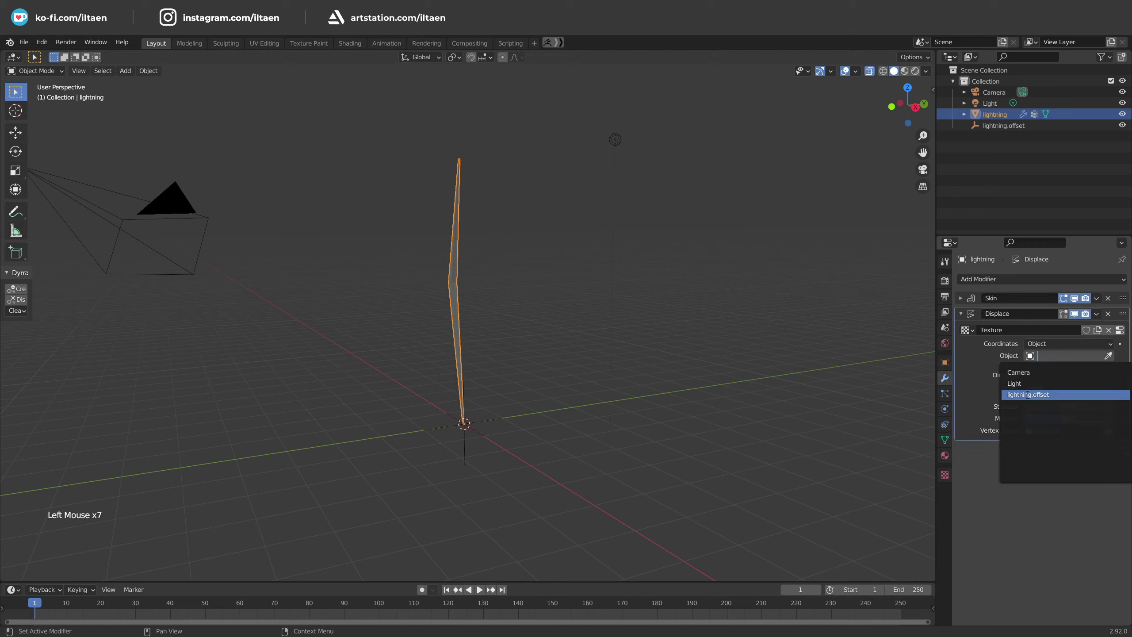
click(1059, 395)
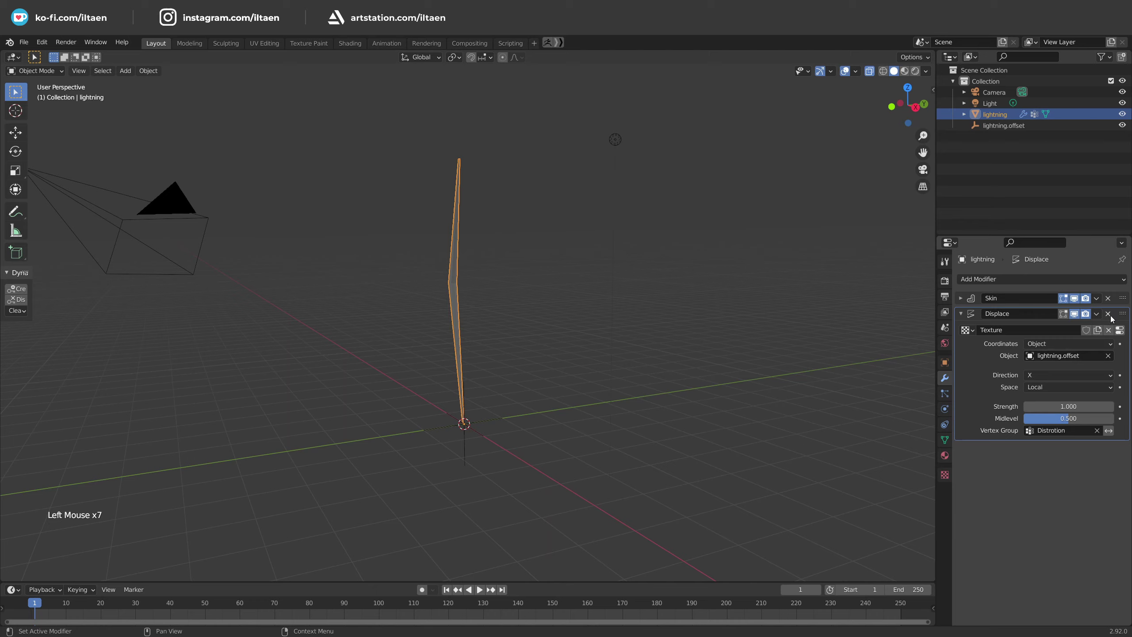
- Change the Displace texture's type to Clouds and set its noise basis to Voronoi F1
click(1120, 330)
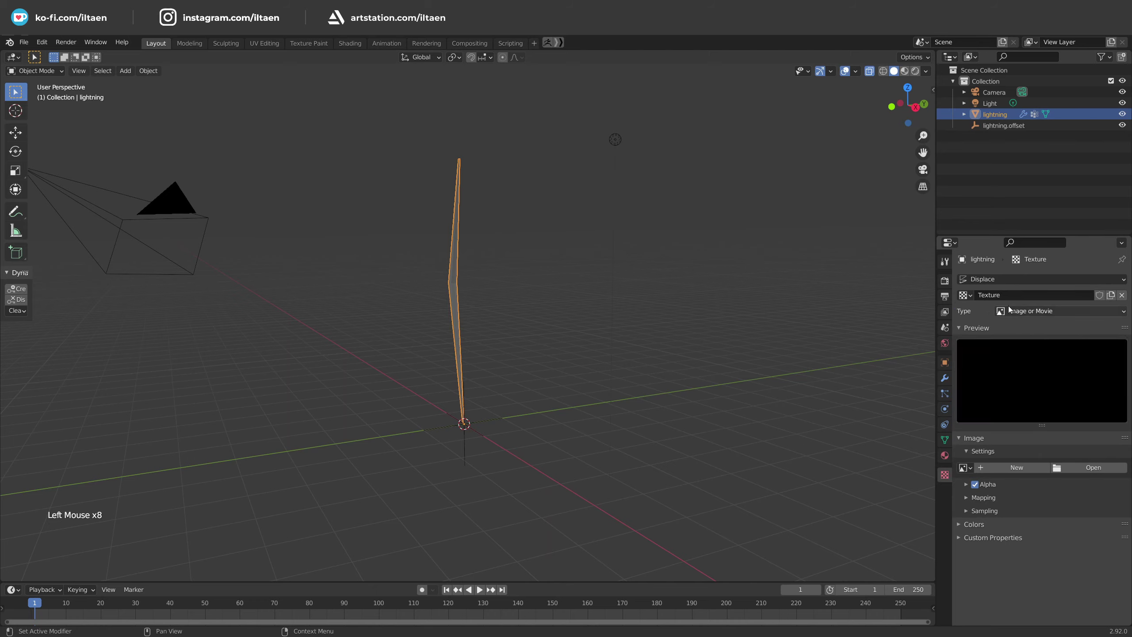
drag(1010, 313, 1018, 349)
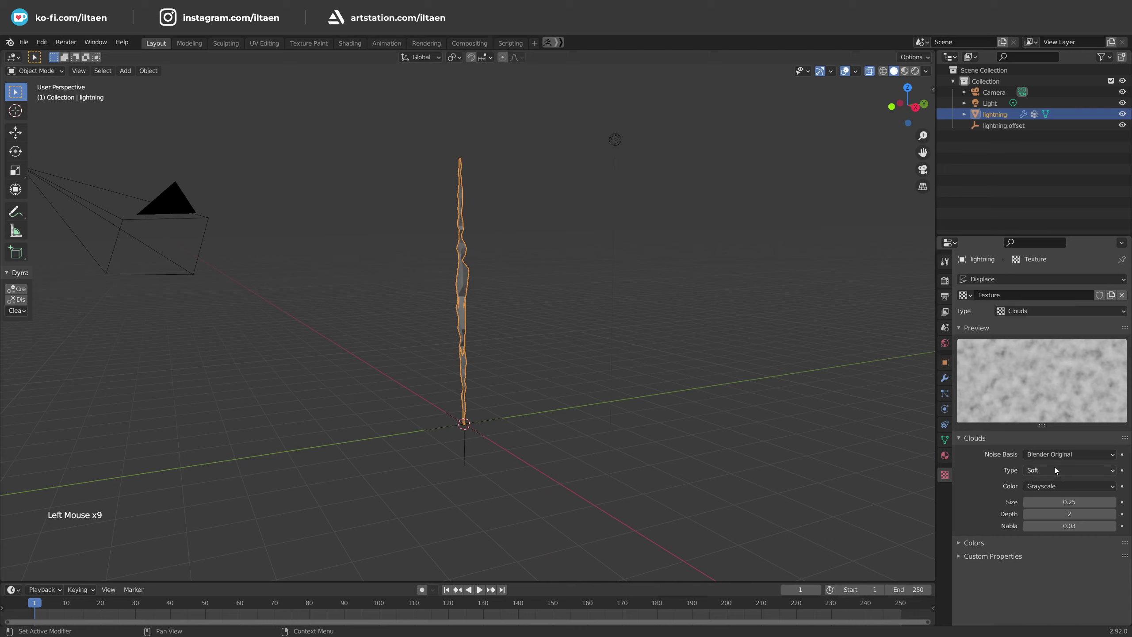
click(1055, 455)
click(1048, 501)
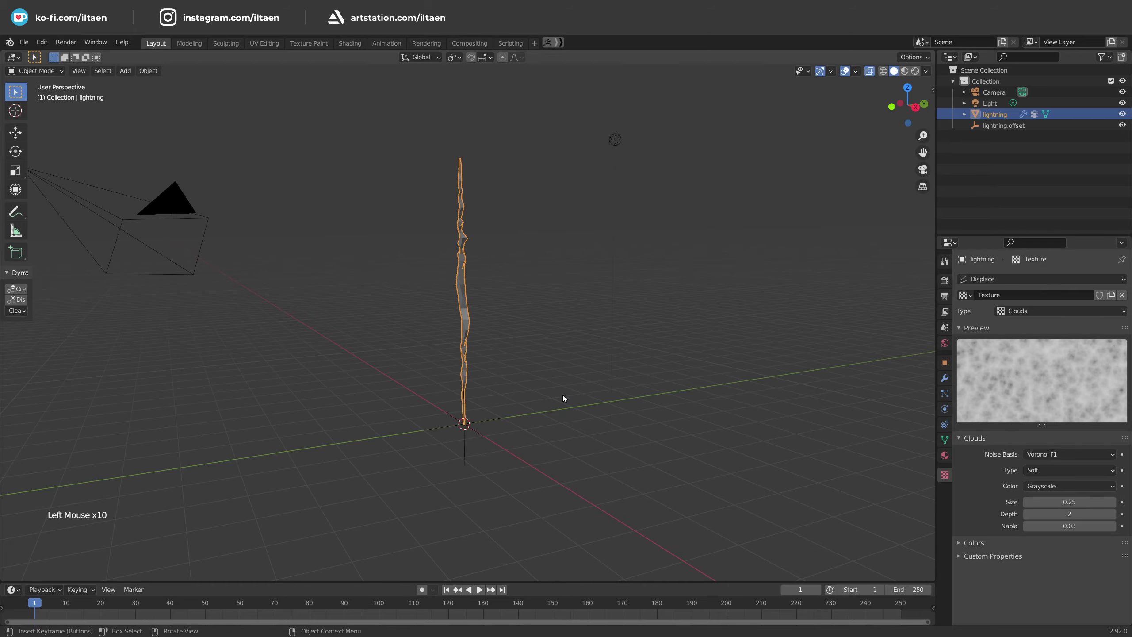
alt+middle_drag(563, 398, 607, 396)
scroll(624, 387, up, 2)
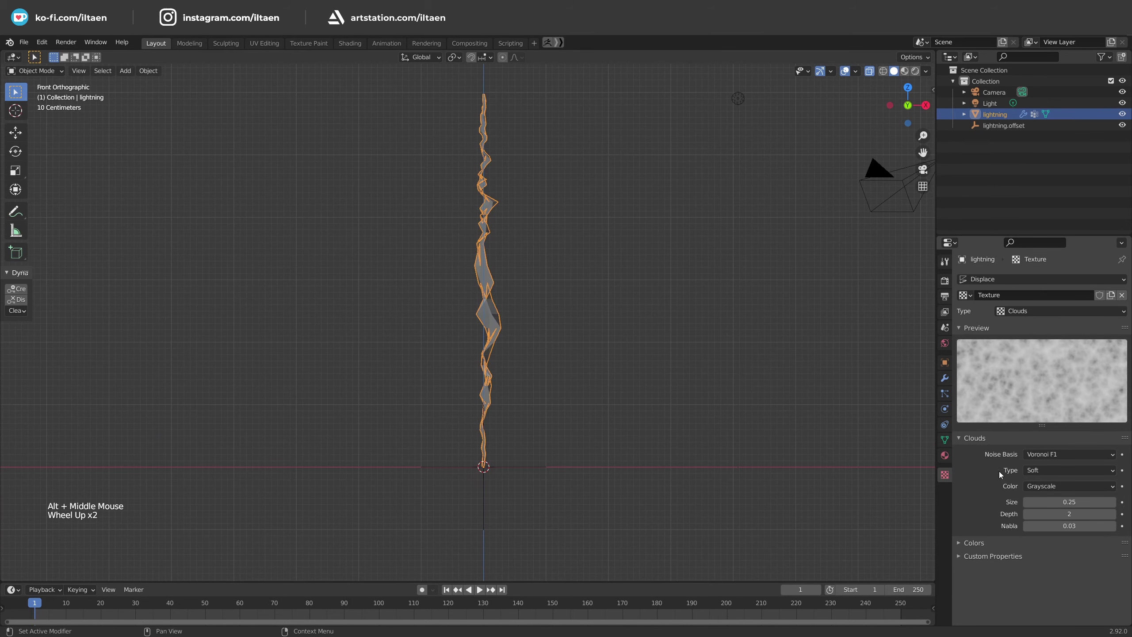
- Increase the Clouds texture's size to about 1 and try the noise type options, keeping Soft
drag(1069, 502, 1115, 502)
click(1112, 503)
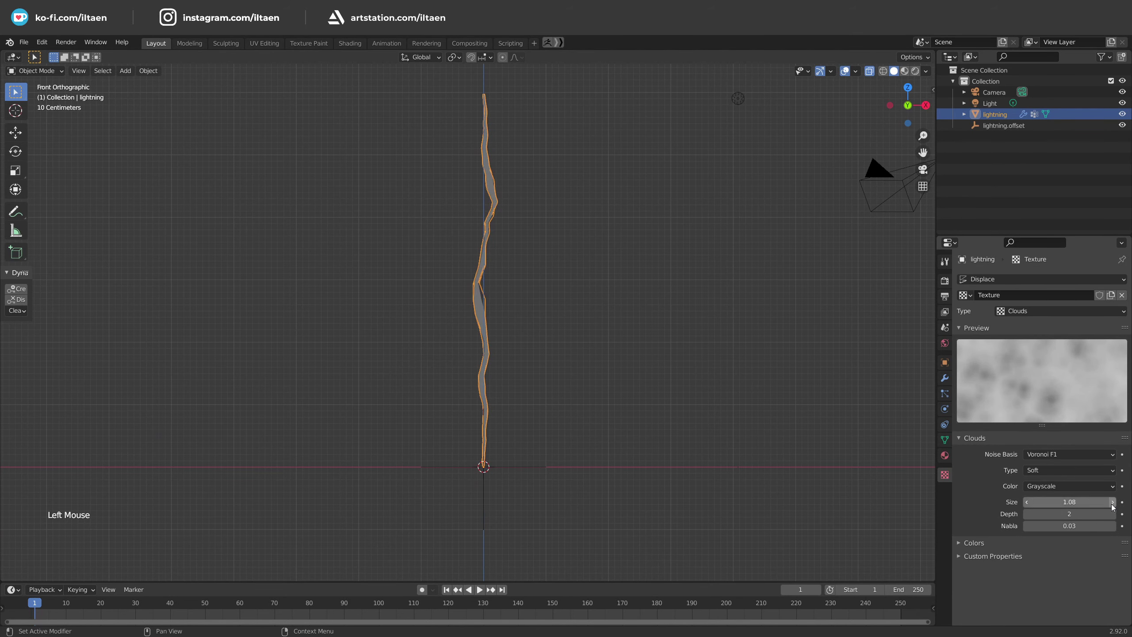
click(1056, 470)
click(1040, 497)
mouse_move(1043, 501)
mouse_down()
mouse_move(1070, 502)
mouse_move(1039, 501)
mouse_up()
click(1043, 475)
click(1041, 487)
- Rename the texture as Texture X and its modifier as Displace X
click(945, 378)
click(1007, 332)
click(1022, 331)
text(X)
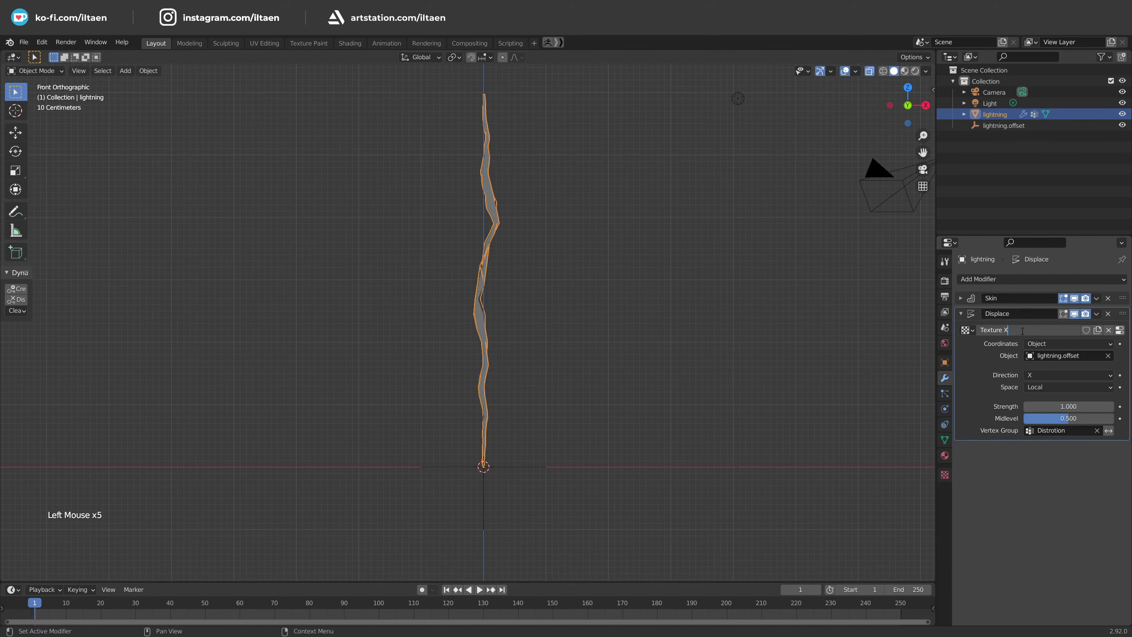
click(1021, 314)
click(1022, 314)
text(X)
click(961, 314)
- Add a second Displace modifier named Displace Y with a new texture named Texture Y
click(978, 279)
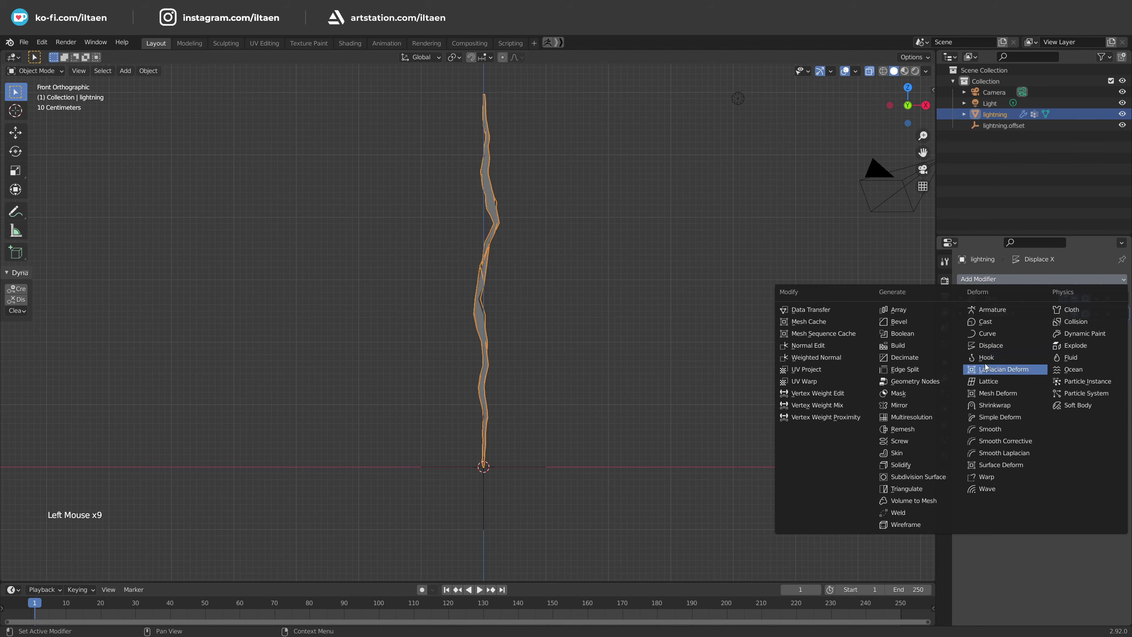
click(990, 345)
double_click(1023, 329)
text(Y)
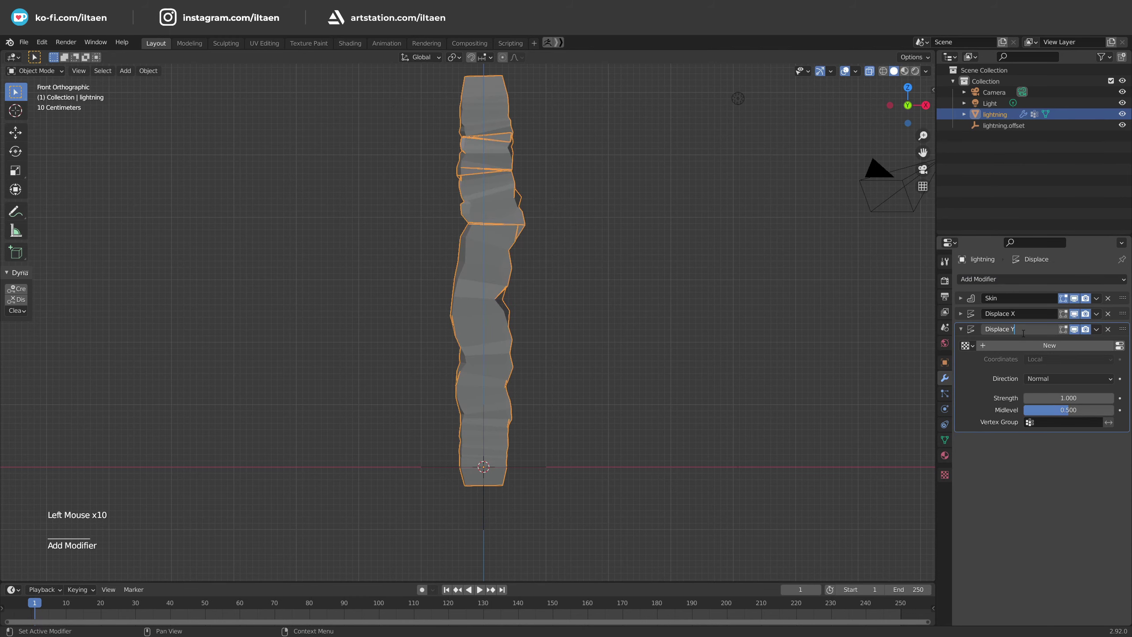
click(1023, 345)
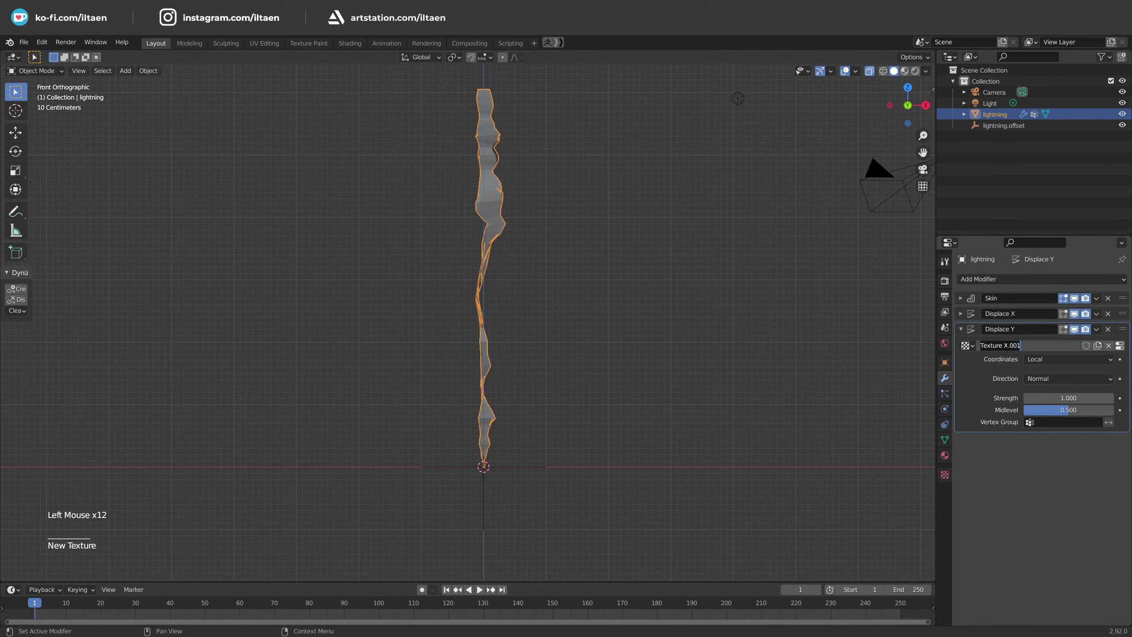
double_click(1041, 346)
text(Y)
key(Return)
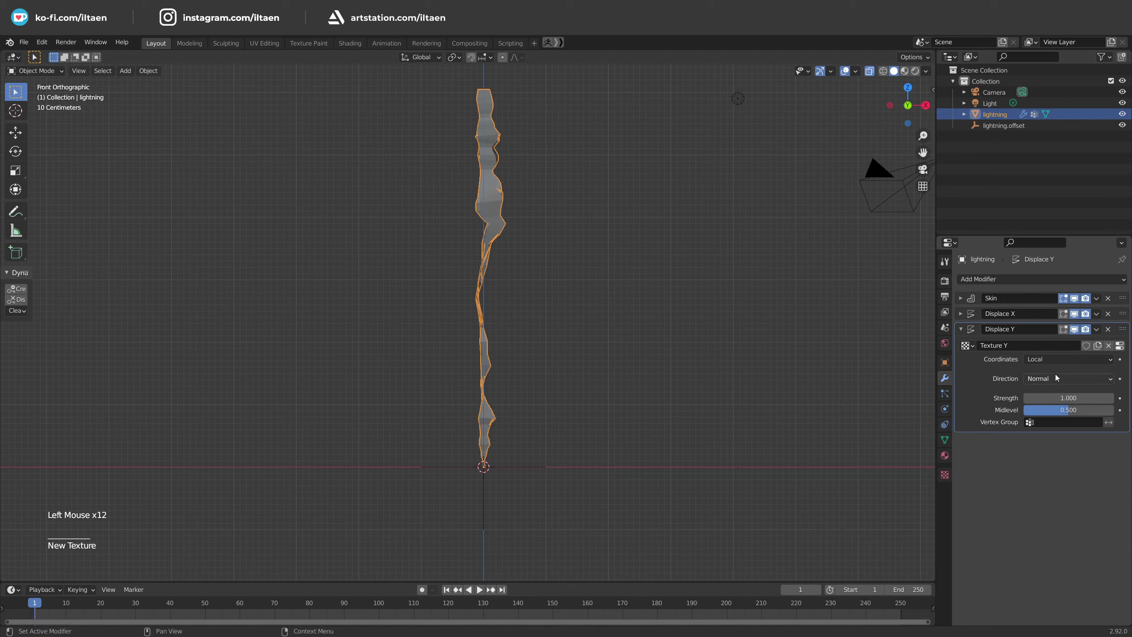
- Set Displace Y to direction Y, Object coordinates from the lightning.offset empty, and the Distrotion vertex group
click(1055, 378)
click(1049, 404)
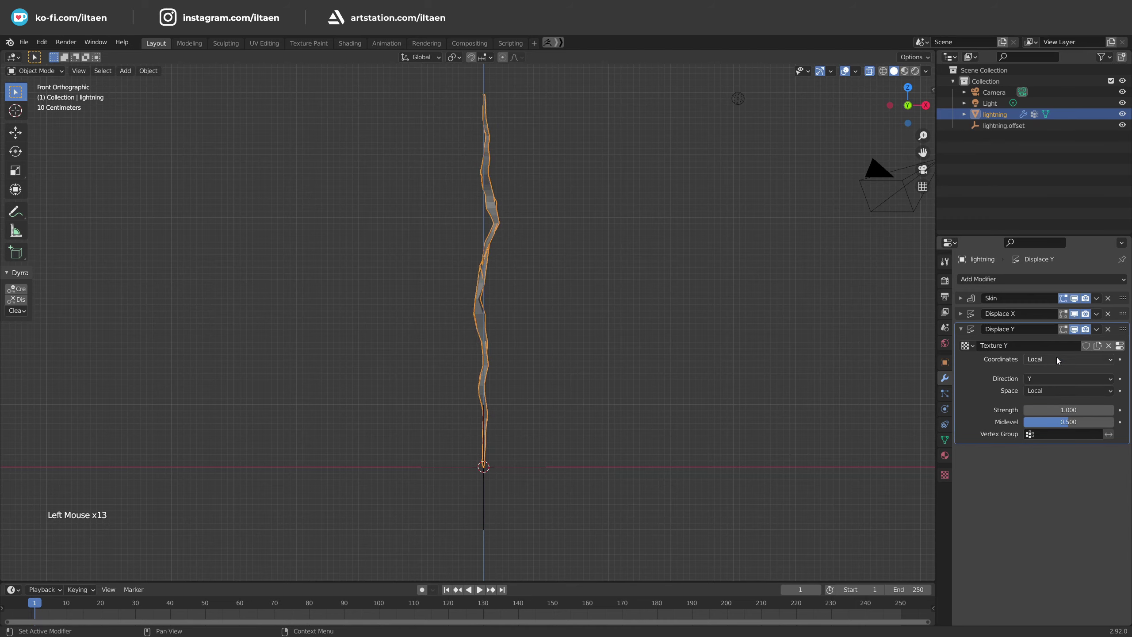
click(1057, 359)
click(1057, 392)
click(1061, 371)
click(1057, 412)
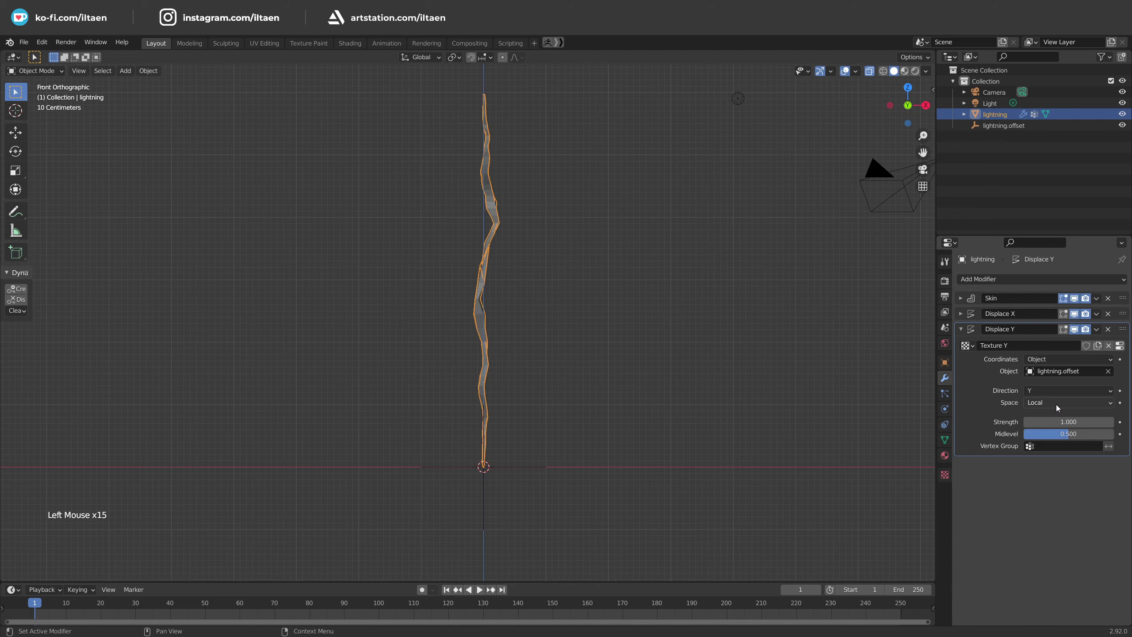
drag(1065, 445, 1058, 463)
middle_drag(797, 359, 746, 361)
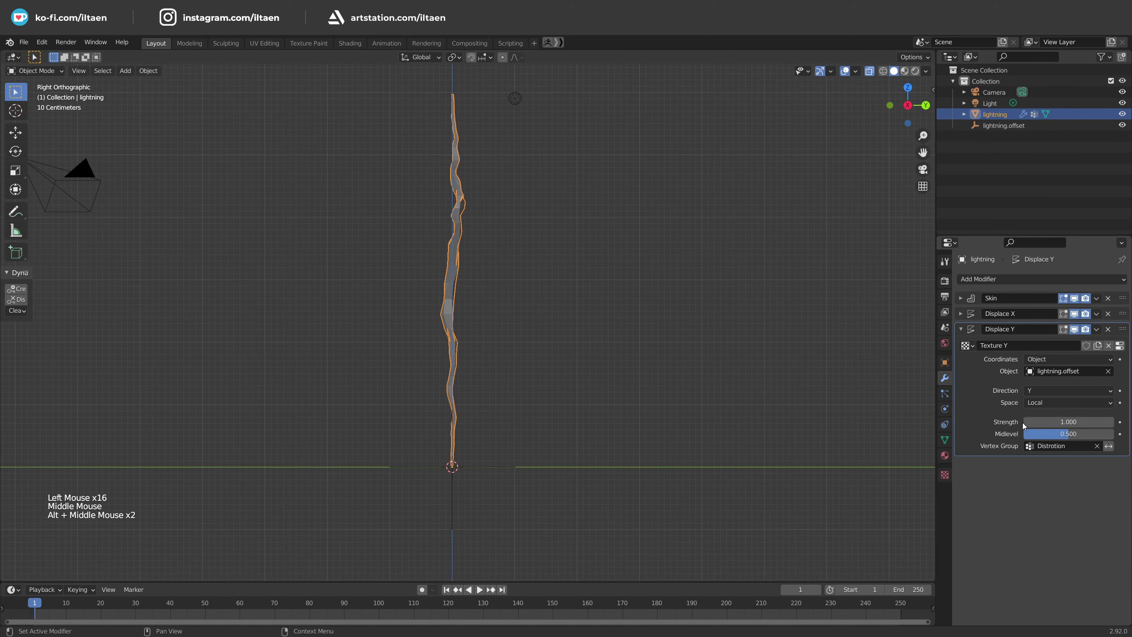
- Set Texture X's noise basis to Voronoi F3 and its size to 0.95
click(945, 475)
click(1069, 454)
click(1070, 527)
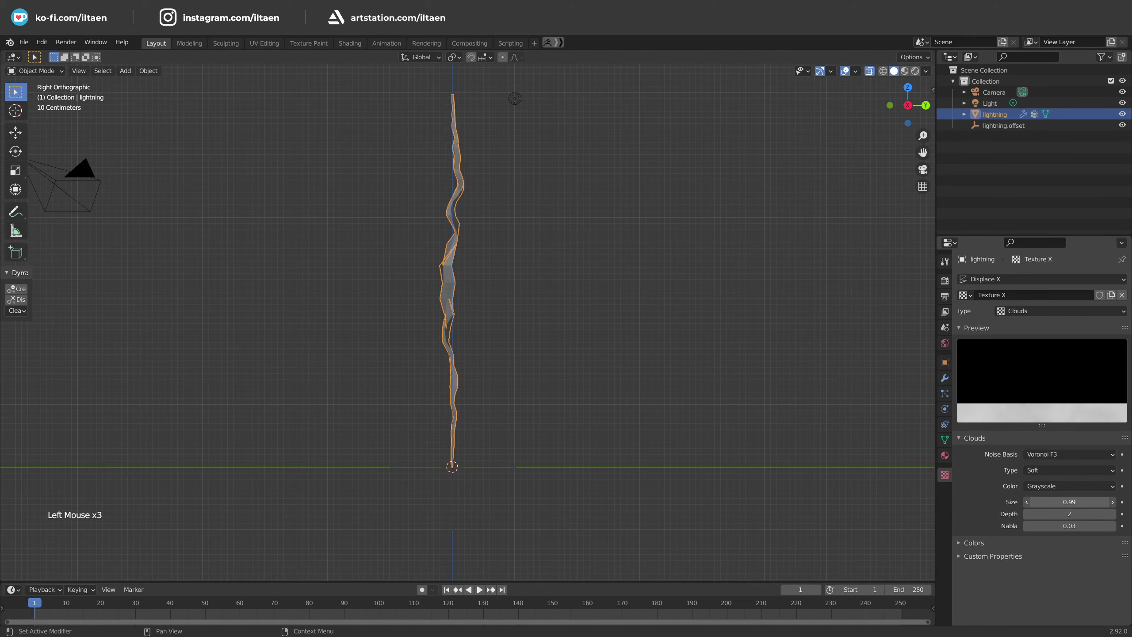
drag(1070, 501, 1065, 501)
alt+middle_drag(736, 370, 658, 372)
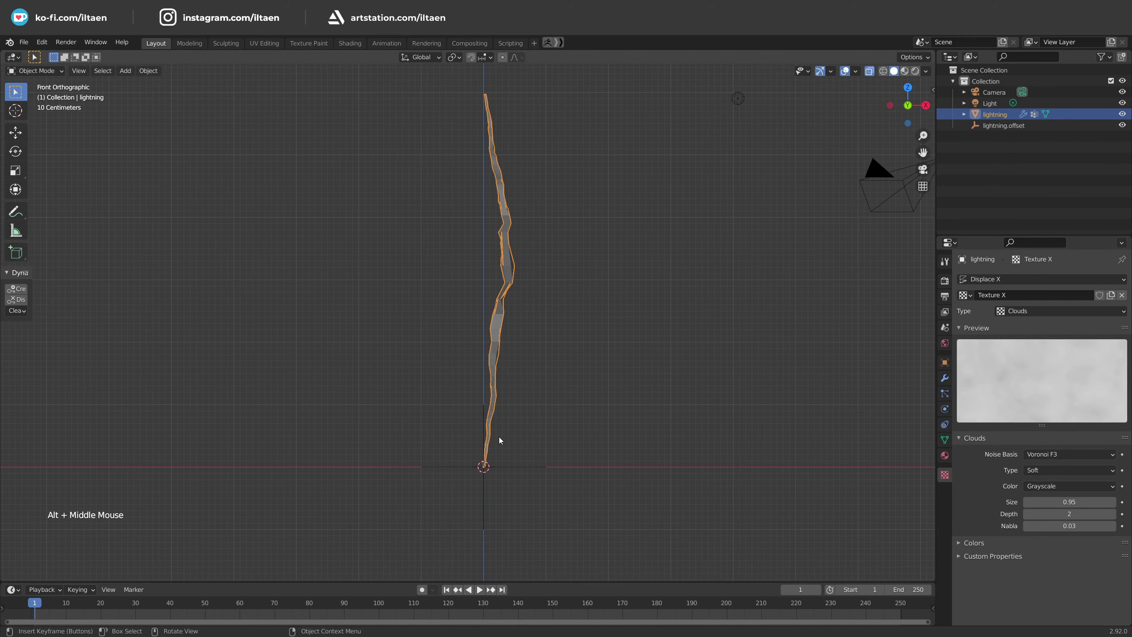
click(945, 378)
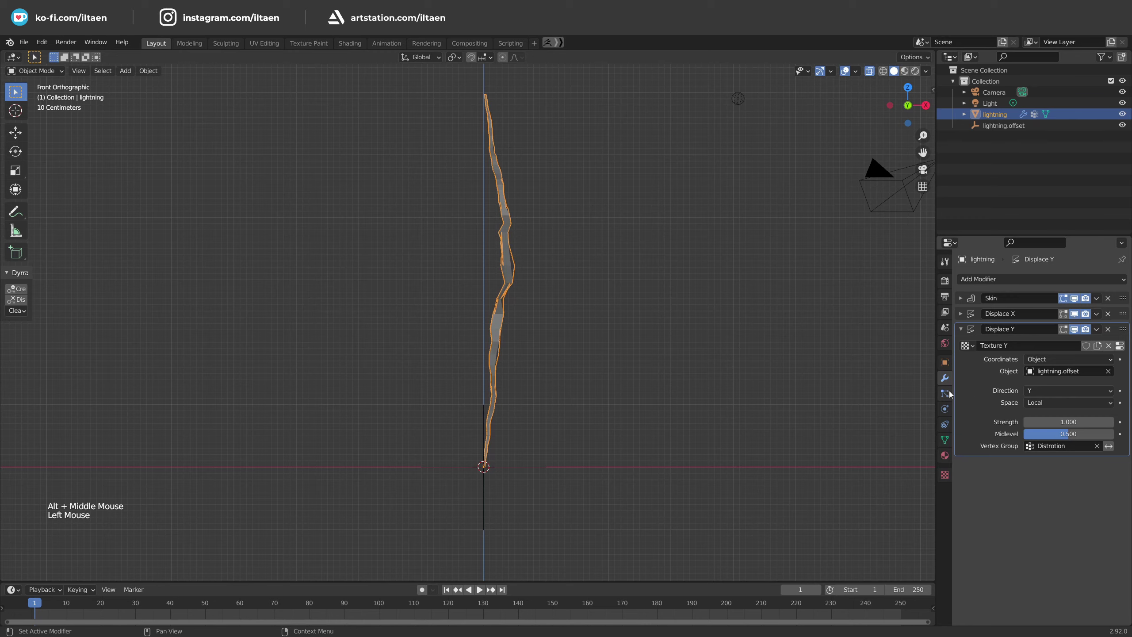
- Add a Decimate modifier to the lightning object with a ratio of 0.2
click(963, 329)
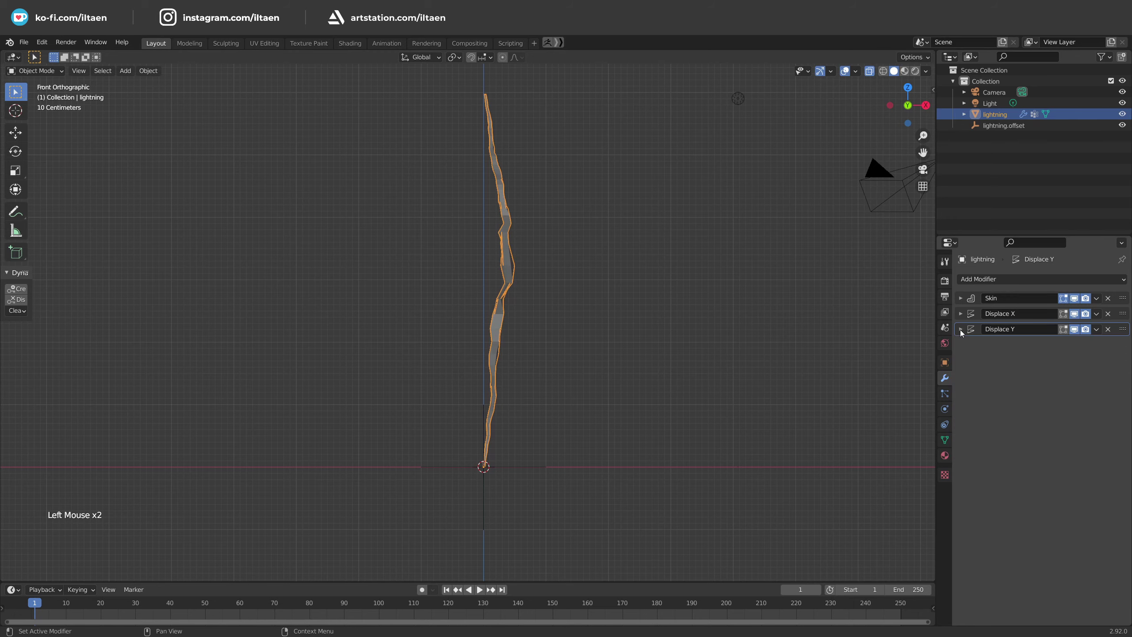
click(995, 278)
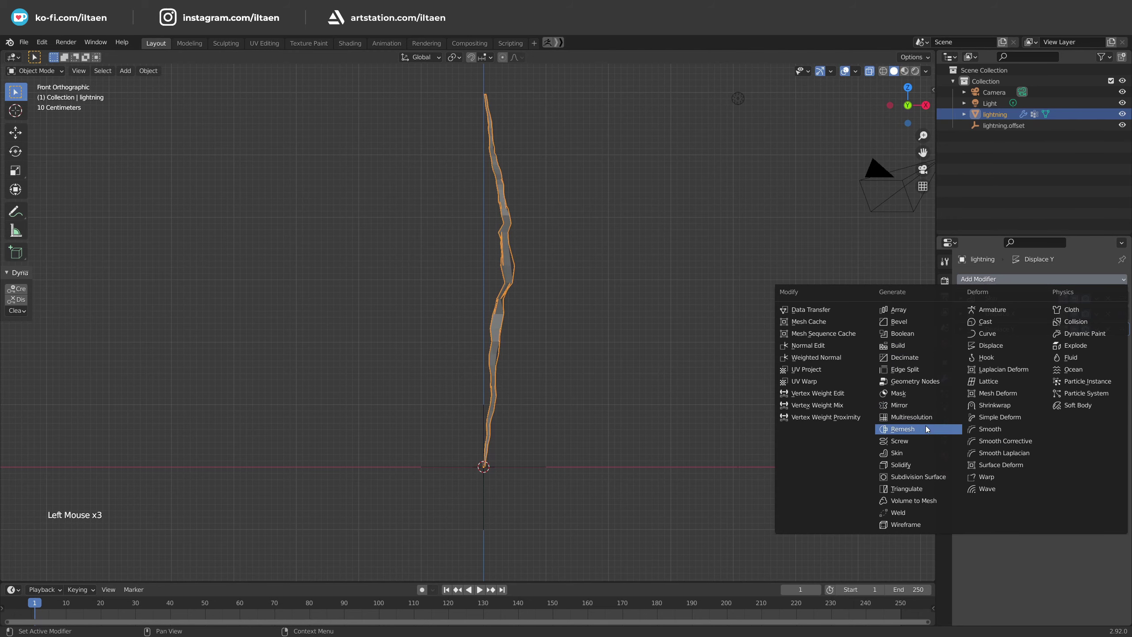
click(904, 357)
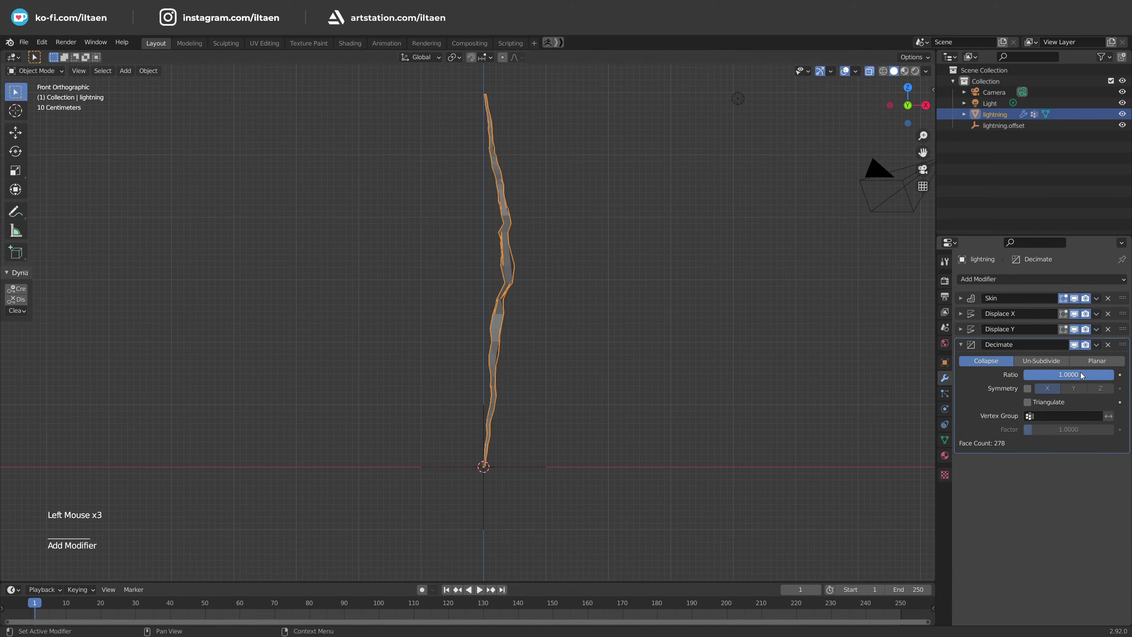
drag(1083, 375, 1051, 374)
click(1051, 374)
text(0.2)
key(Return)
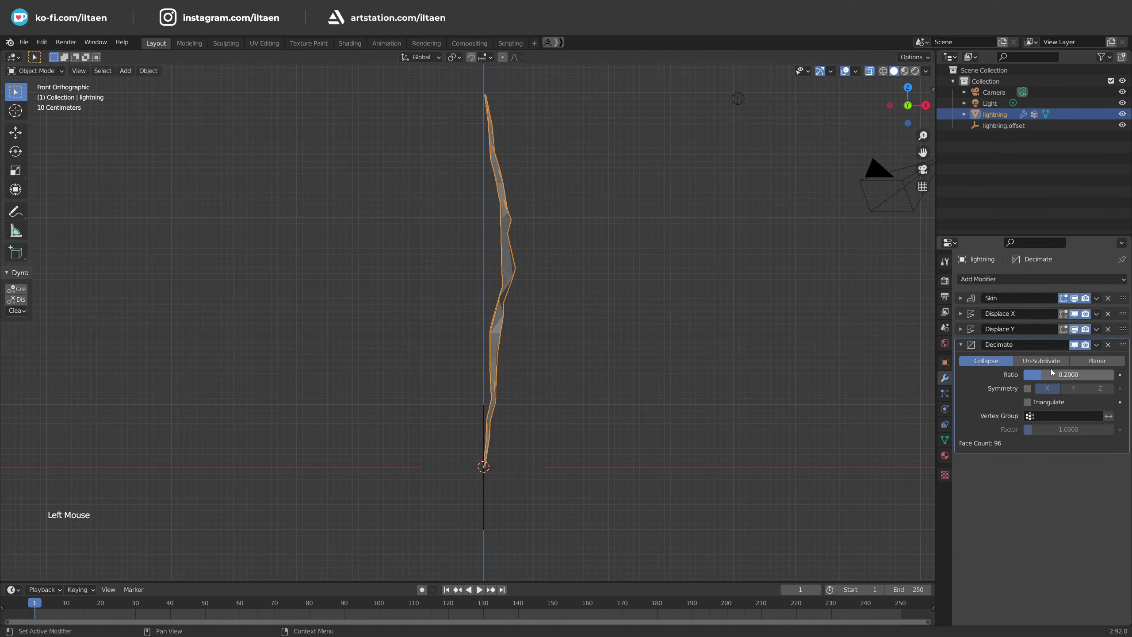
middle_drag(633, 370, 612, 349)
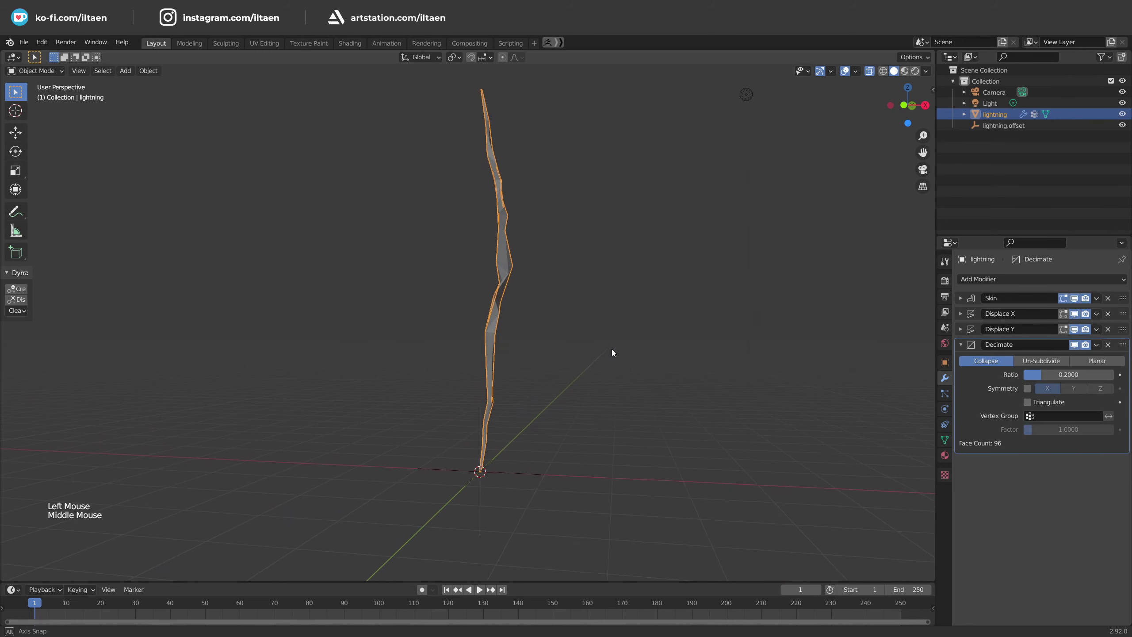
click(961, 345)
- Add a Weld modifier with a distance of 0.076 m and apply the lightning object's transform
click(1005, 279)
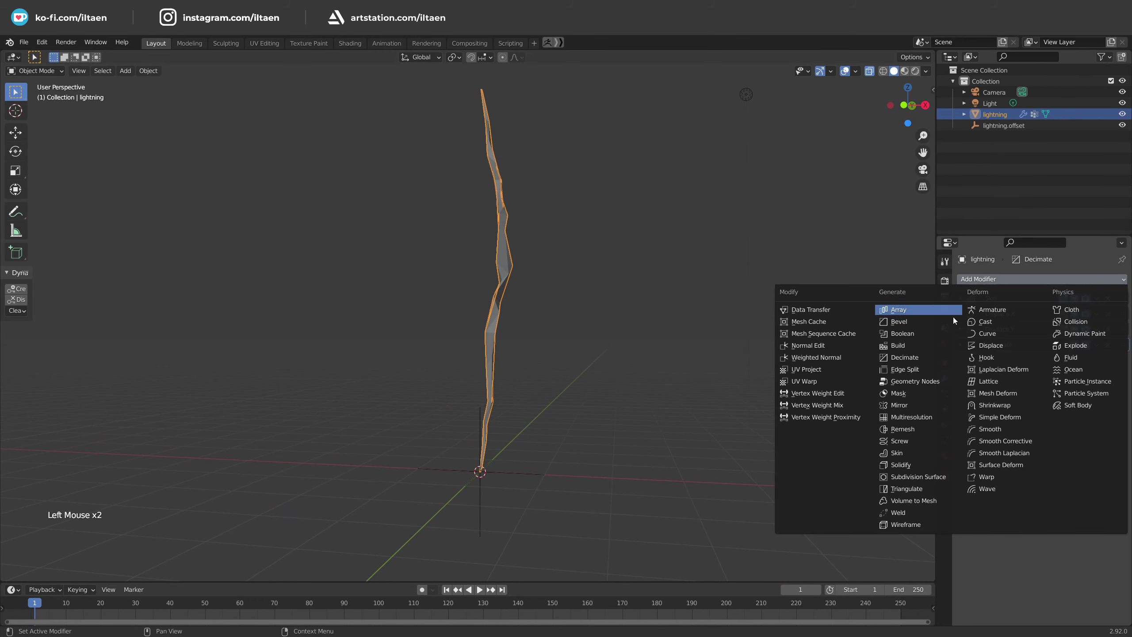
click(901, 513)
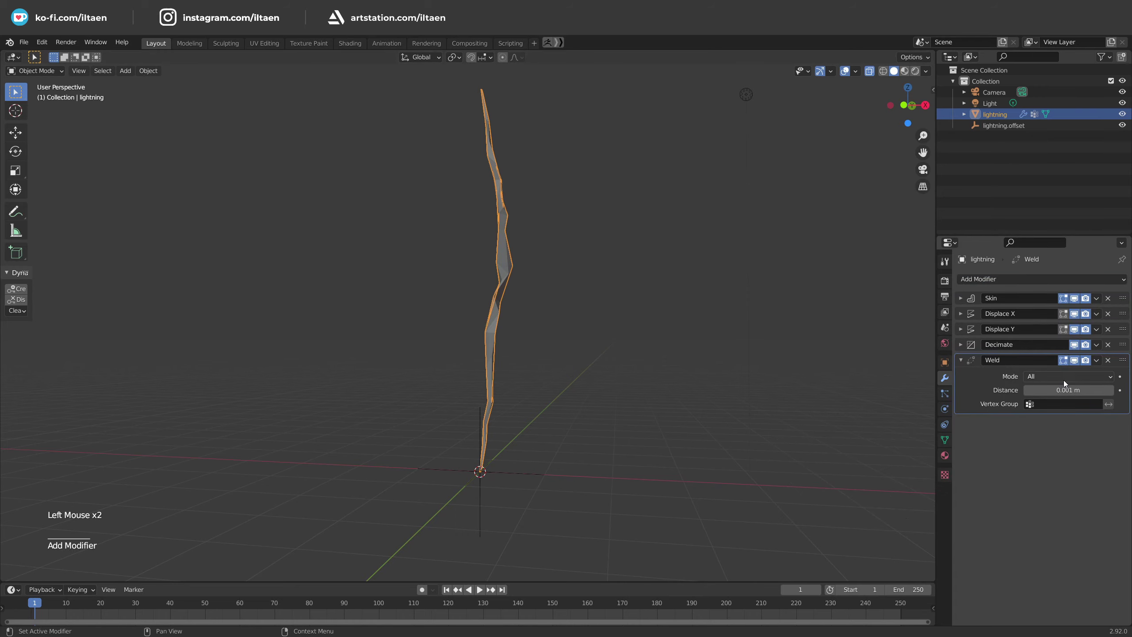
drag(1088, 391, 1101, 391)
middle_drag(821, 366, 714, 357)
key(ctrl+a)
click(606, 341)
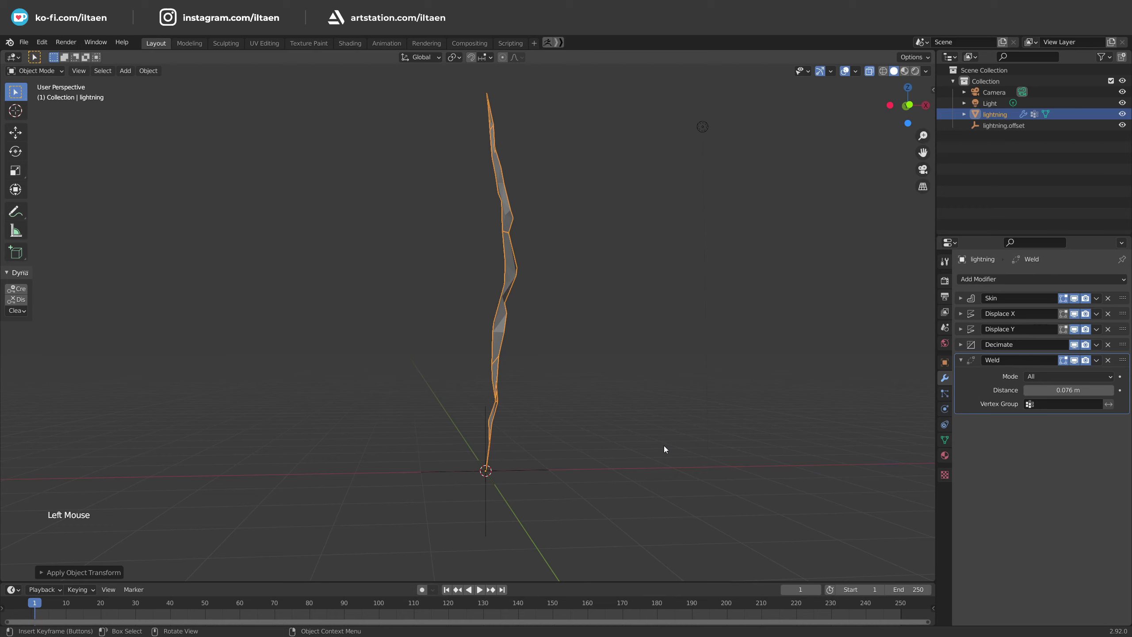
middle_drag(664, 446, 974, 361)
click(961, 360)
- Select the lightning.offset empty, turn off X-ray, enlarge the timeline, and keyframe the empty's zero rotation at frame 1
click(517, 477)
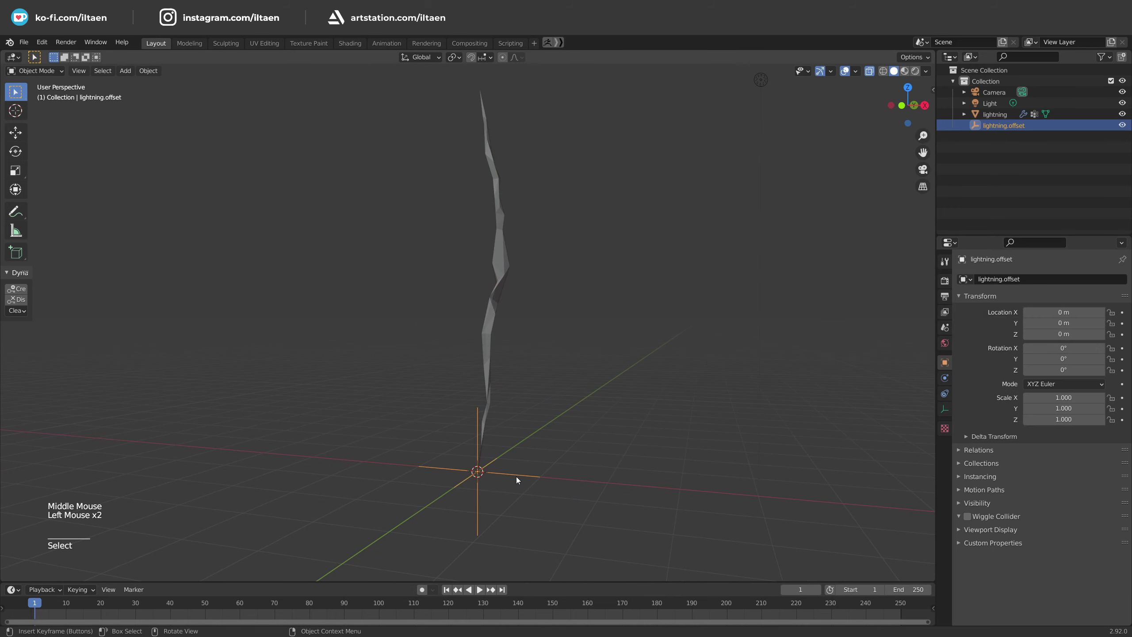
middle_drag(513, 399, 551, 392)
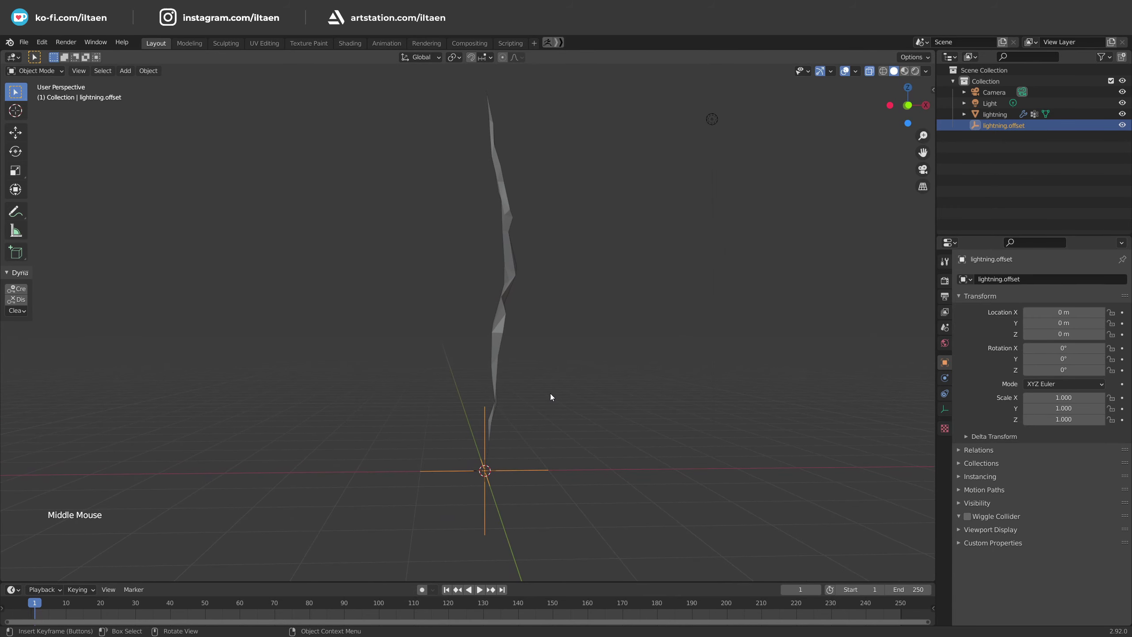
key(alt+z)
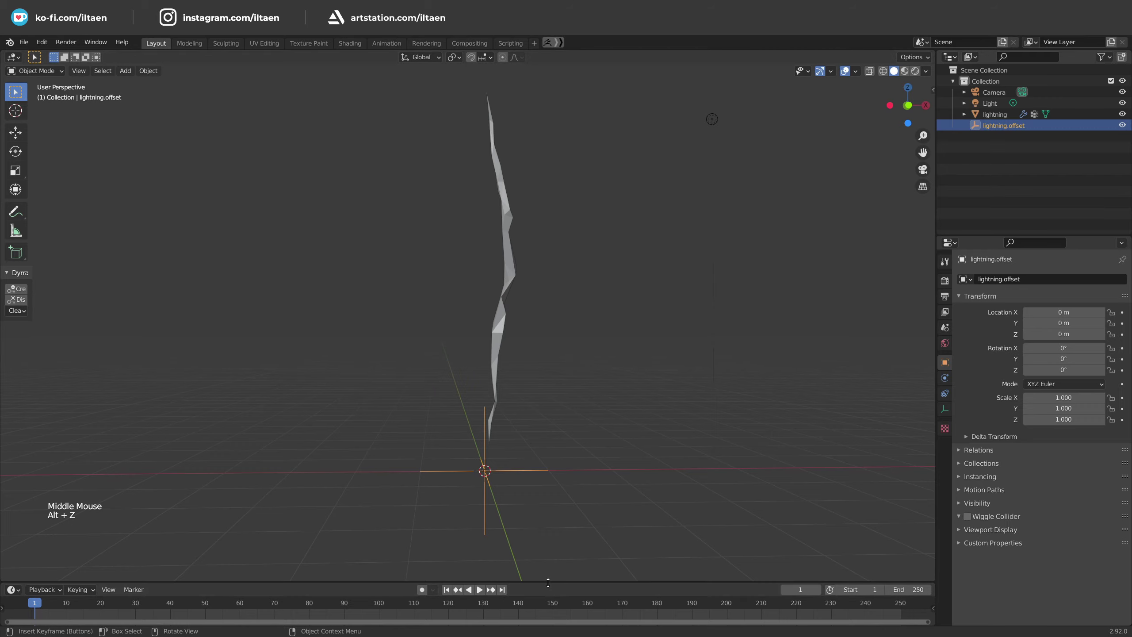
drag(549, 583, 563, 510)
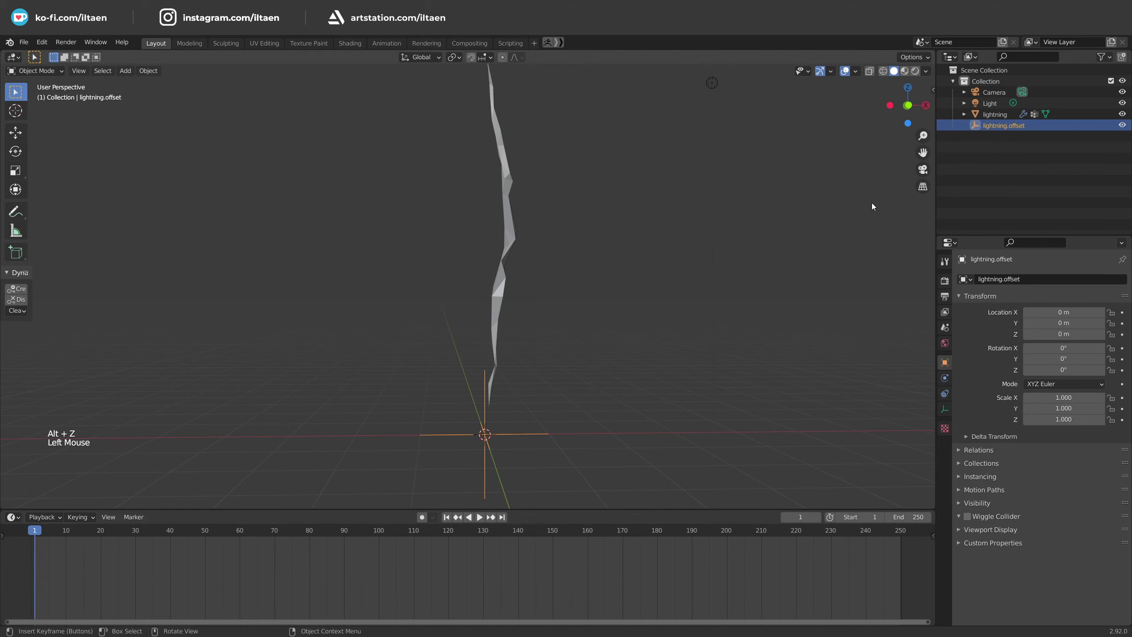
key(n)
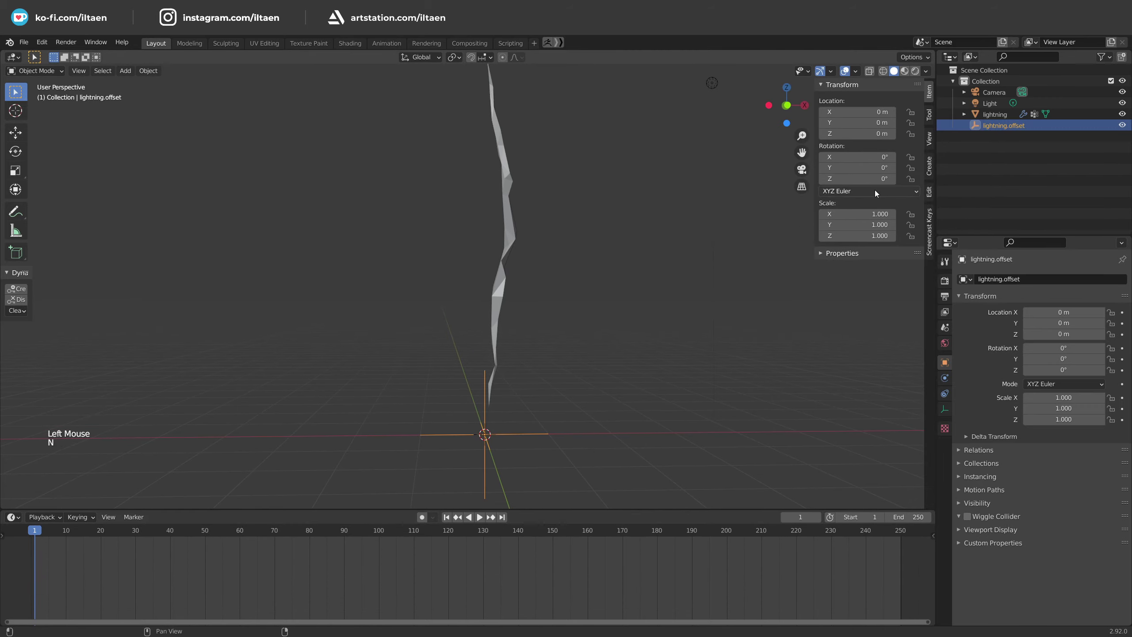
right_click(866, 157)
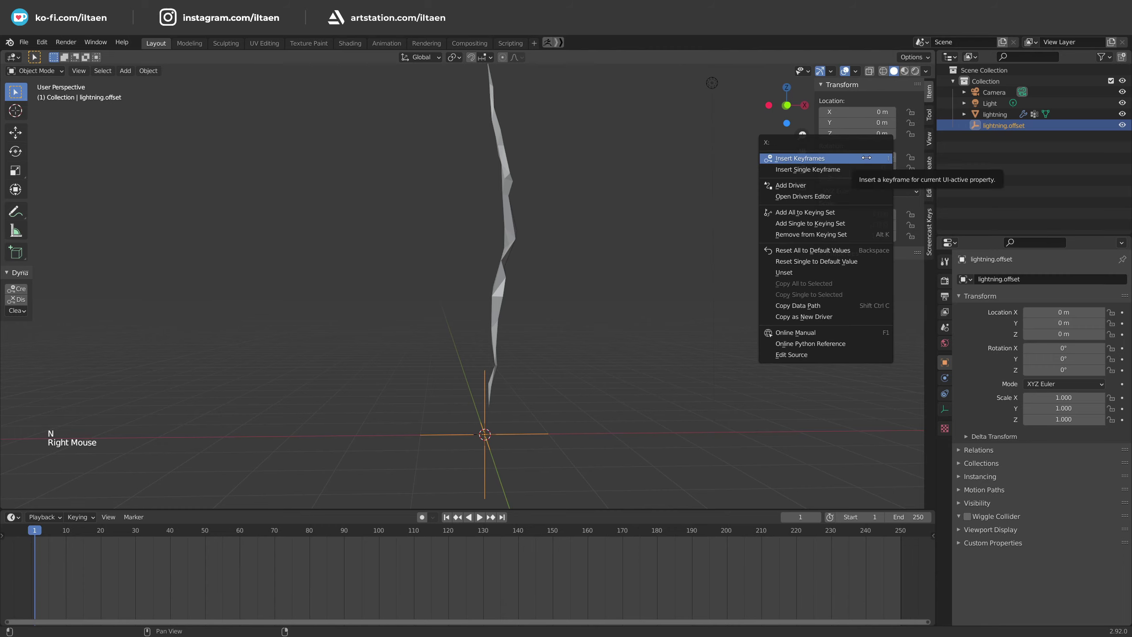
click(835, 161)
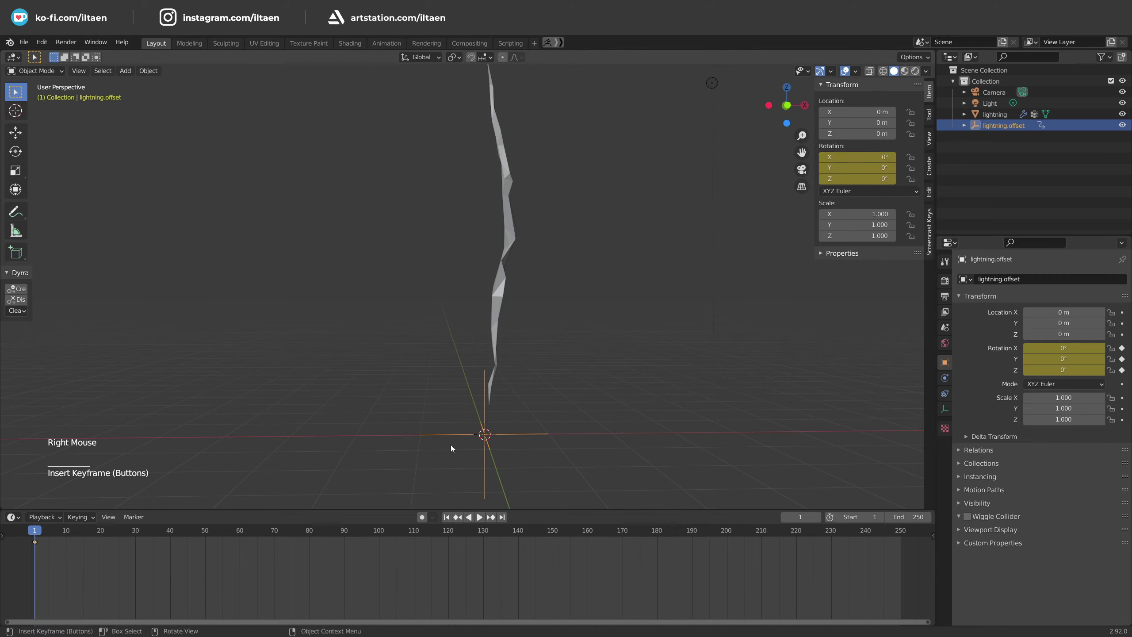
- At frame 60, set the empty's rotation to about X 134°, Y 86.5°, Z 182° and keyframe it
drag(128, 540, 239, 540)
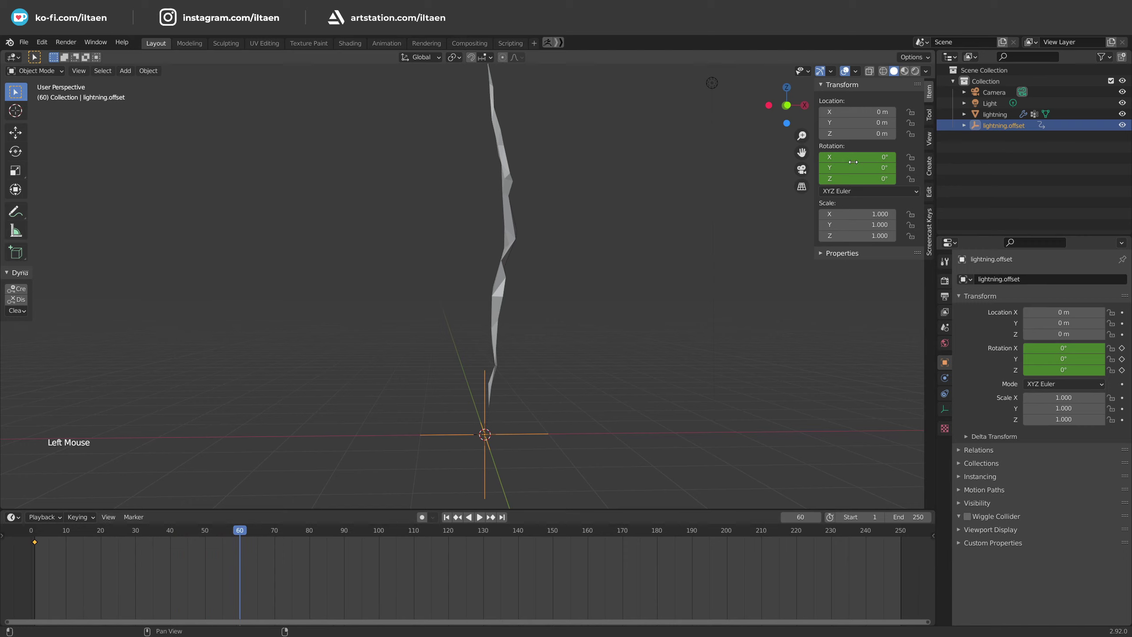
drag(861, 157, 916, 157)
drag(850, 167, 889, 168)
drag(849, 178, 929, 178)
key(i)
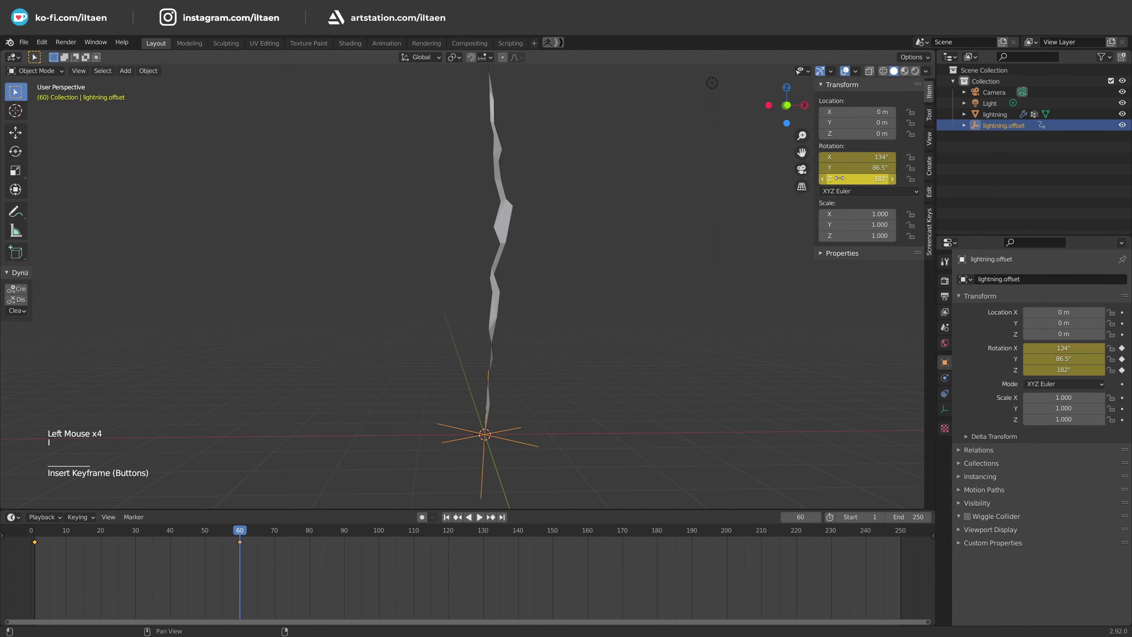
- Set the empty's rotation keyframes to linear extrapolation and move the later keyframe to frame 30
drag(239, 535, 35, 536)
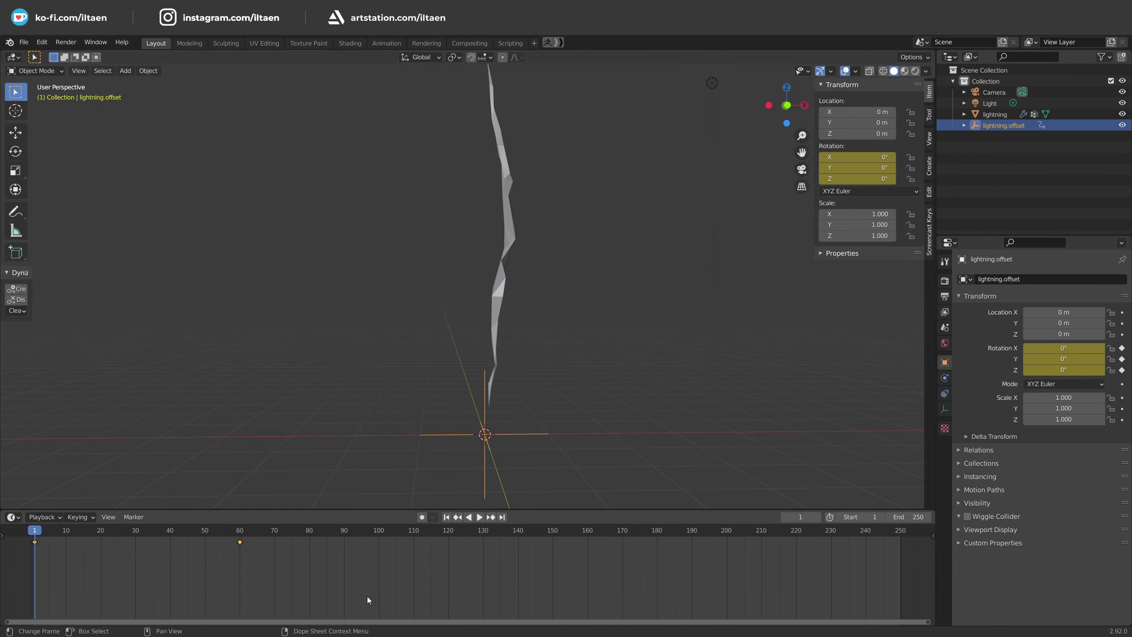
key(shift+e)
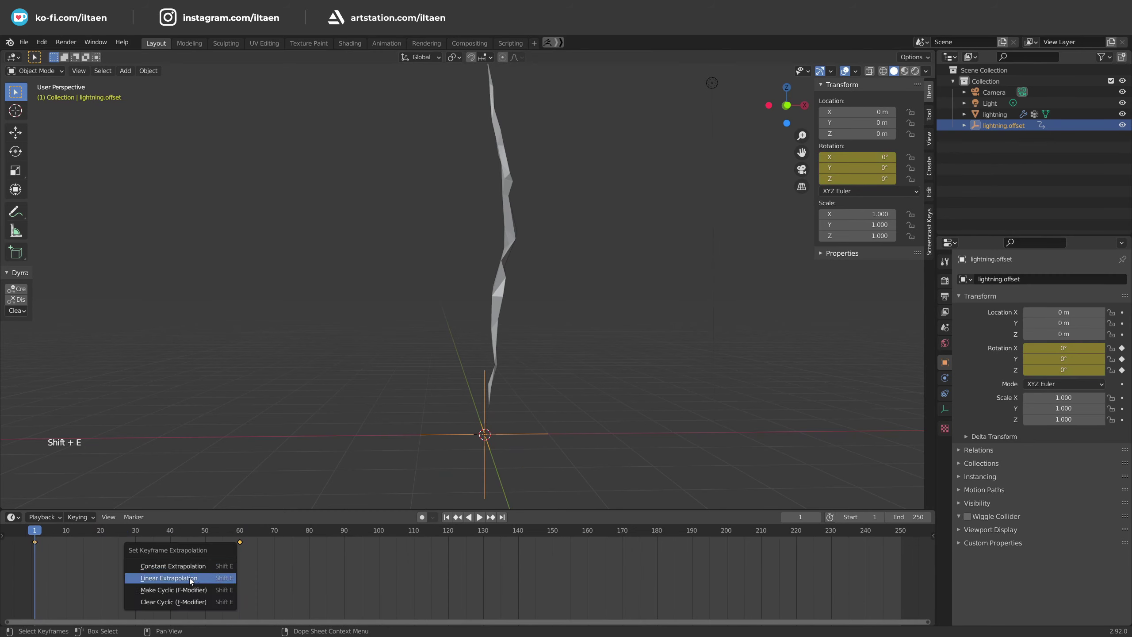
click(190, 578)
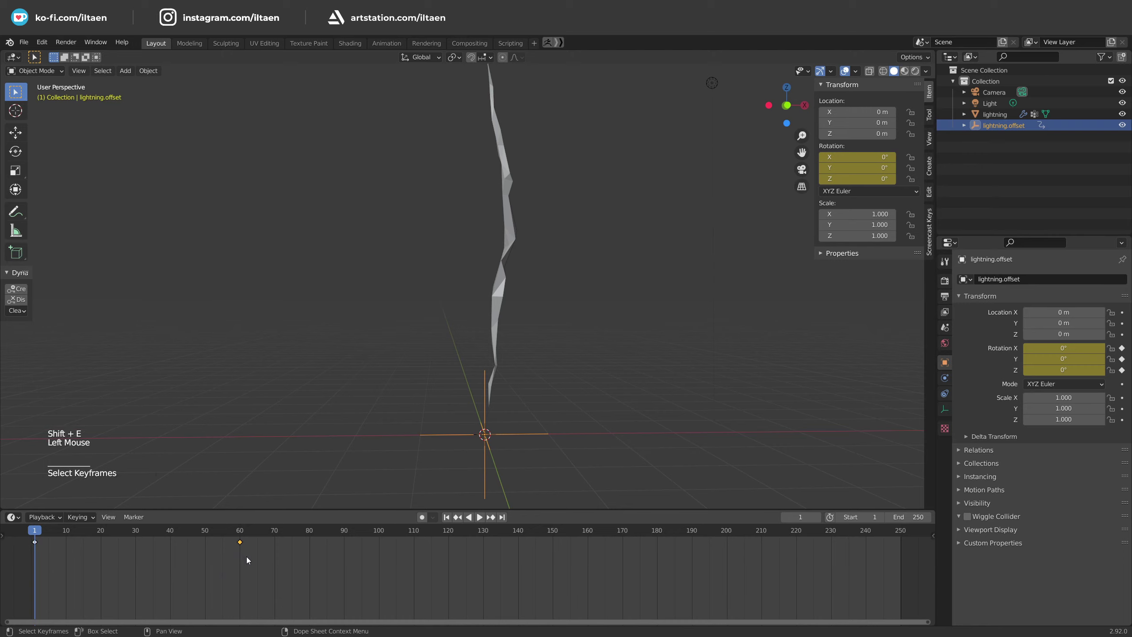
key(g)
click(140, 564)
mouse_move(37, 532)
mouse_down()
mouse_move(205, 541)
mouse_move(35, 540)
mouse_up()
- Set the scene's output frame rate to 60 fps and play the animation
click(945, 297)
click(1057, 413)
click(1047, 503)
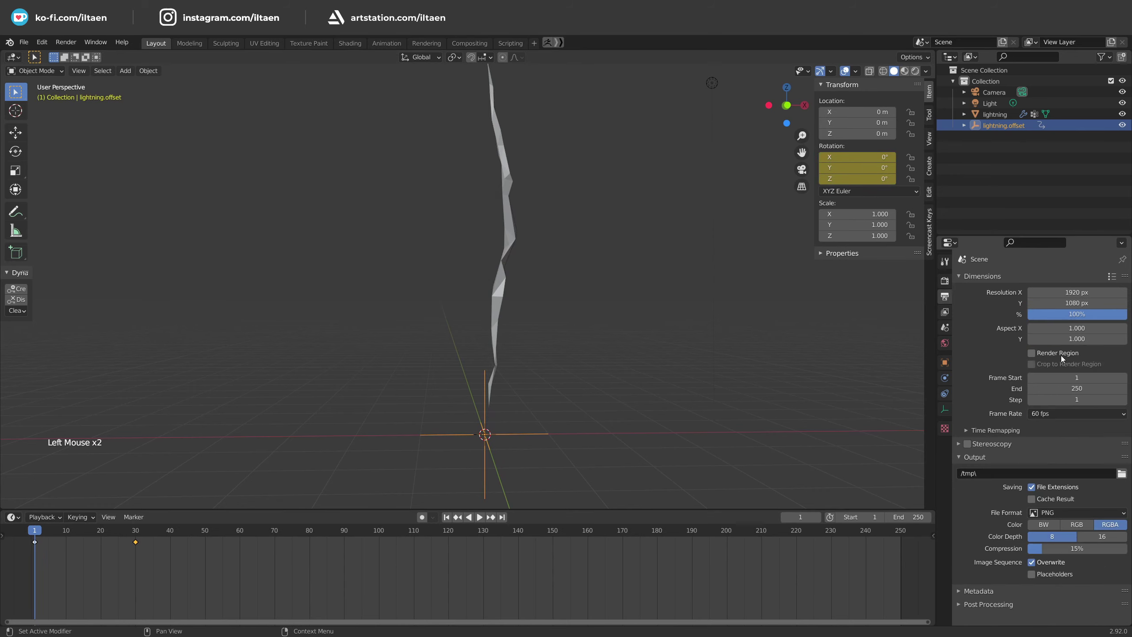
click(945, 280)
key(space)
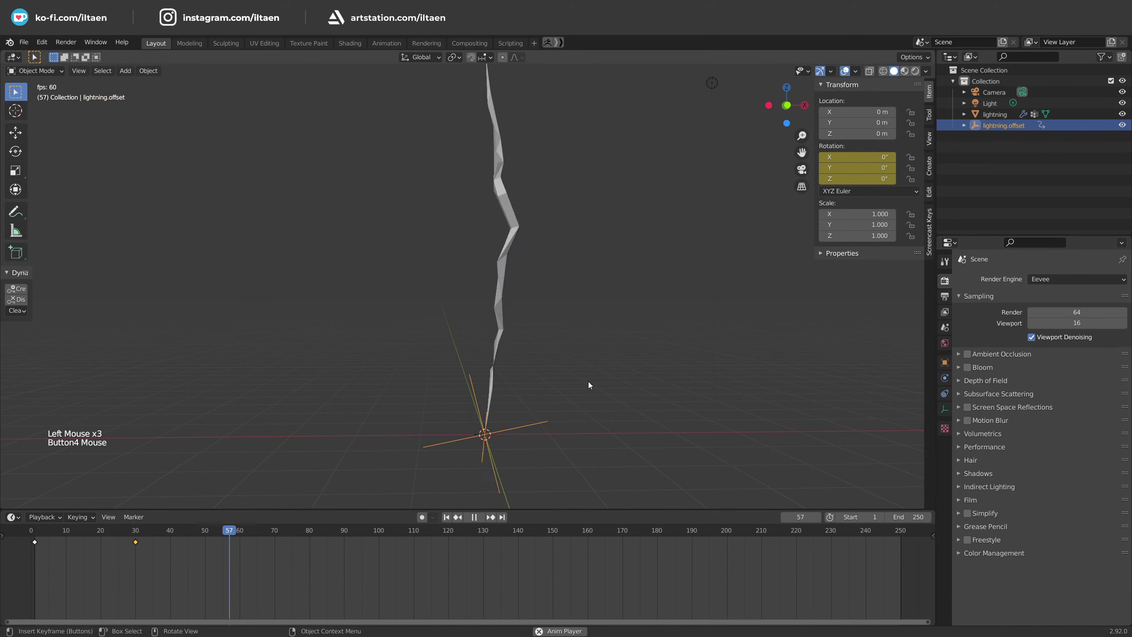
key(space)
- Slow the empty's rotation by moving its end keyframe to frame 120, play it, and return to frame 1
click(136, 543)
key(g)
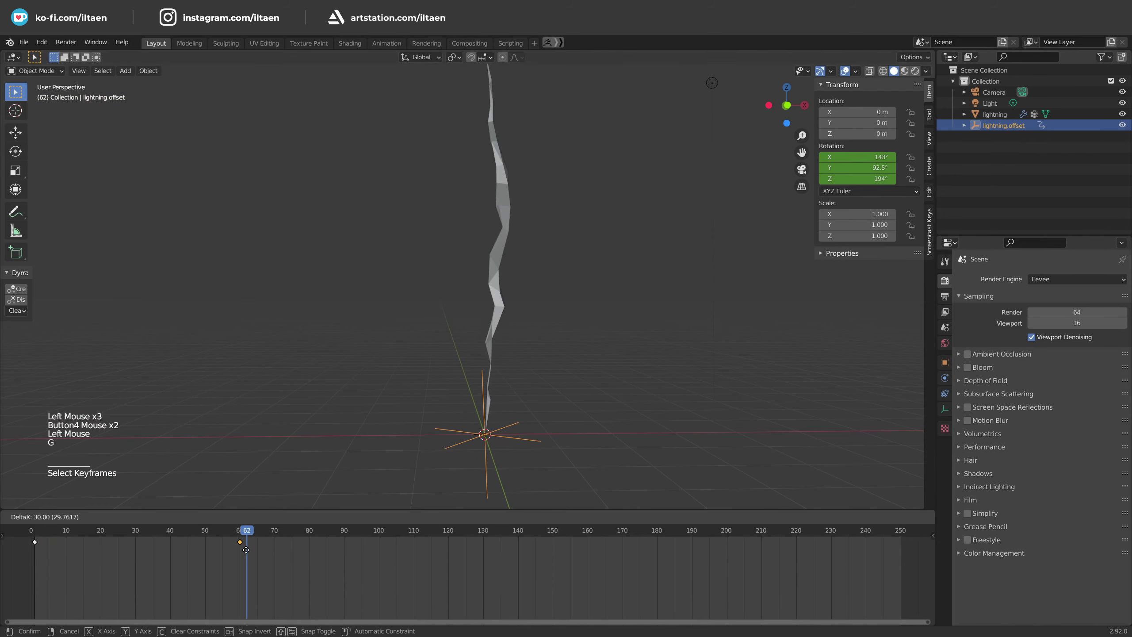
click(453, 553)
key(space)
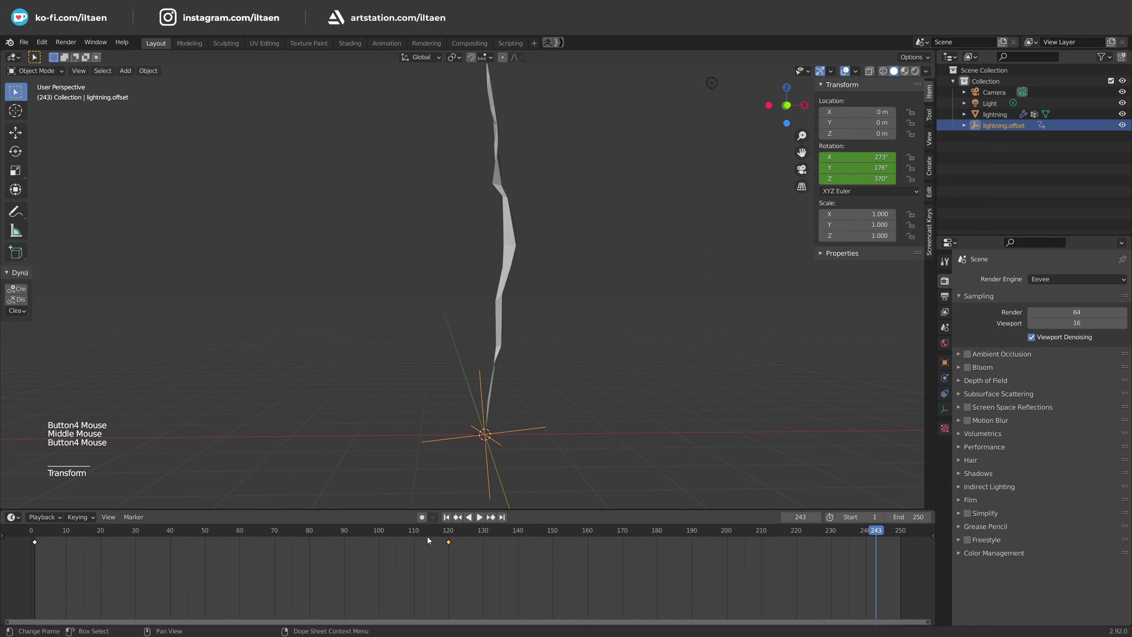
click(136, 530)
drag(136, 529, 34, 536)
- Select the lightning object, raise its Decimate ratio to about 0.45, and play the animation
click(502, 304)
click(945, 378)
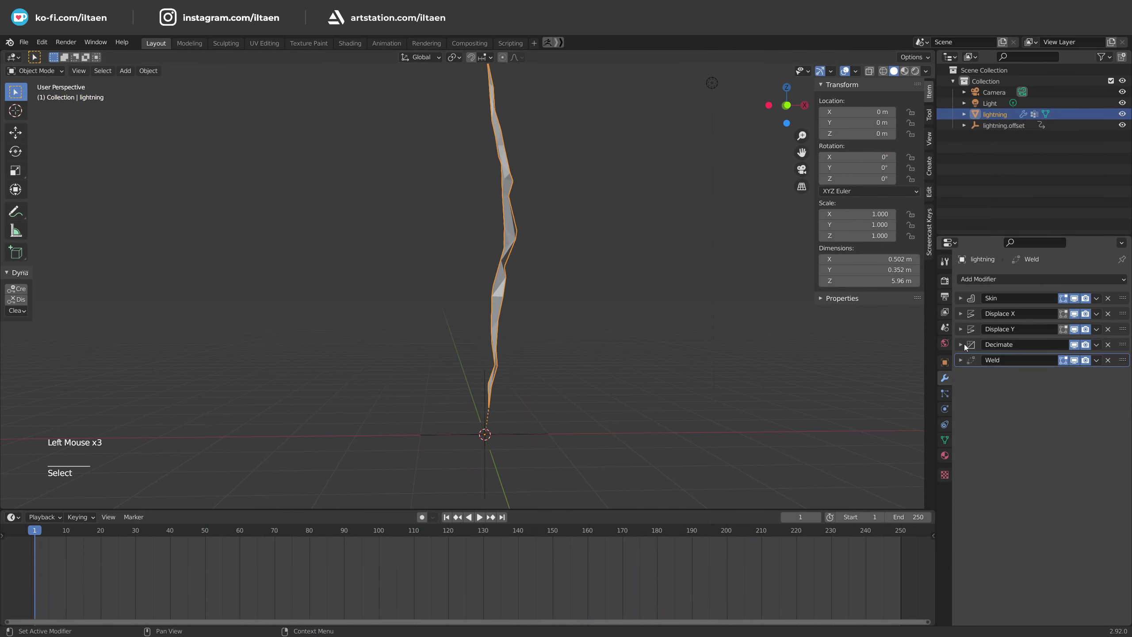
click(961, 345)
drag(1043, 374, 1062, 374)
key(space)
- Set the Displace X modifier's clouds texture to Voronoi F3 with Hard noise and enlarge its size
click(976, 314)
click(965, 313)
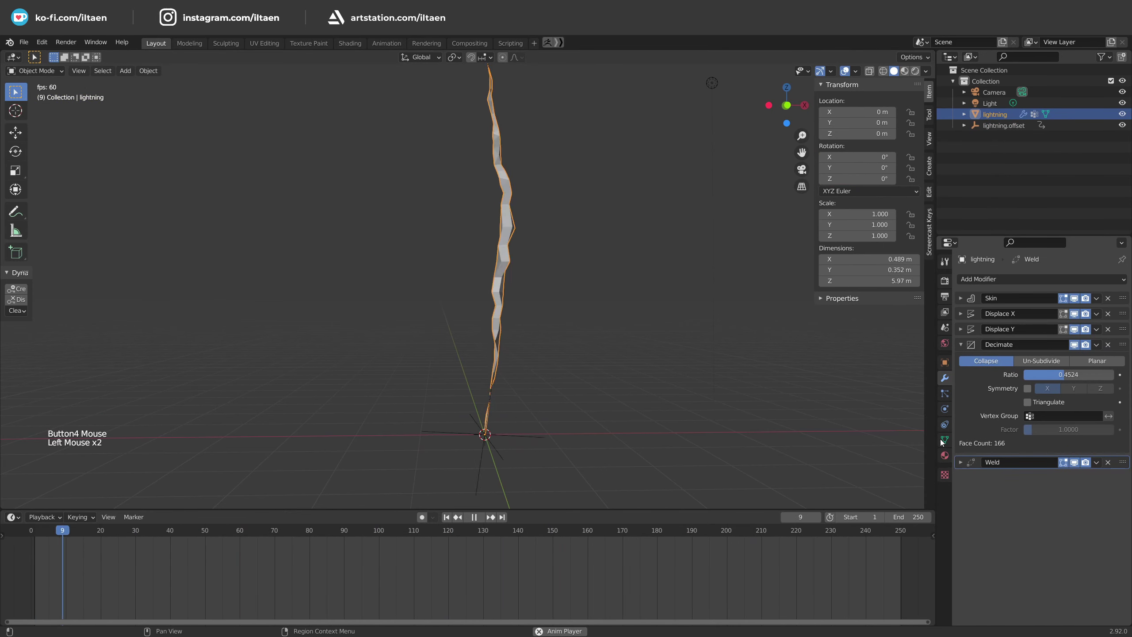
click(945, 475)
click(1056, 470)
click(1043, 508)
drag(1061, 502, 1108, 502)
- Set the Displace Y modifier's clouds texture to Voronoi F3 with Hard noise and a size of 1.08
click(945, 378)
click(970, 329)
click(1116, 346)
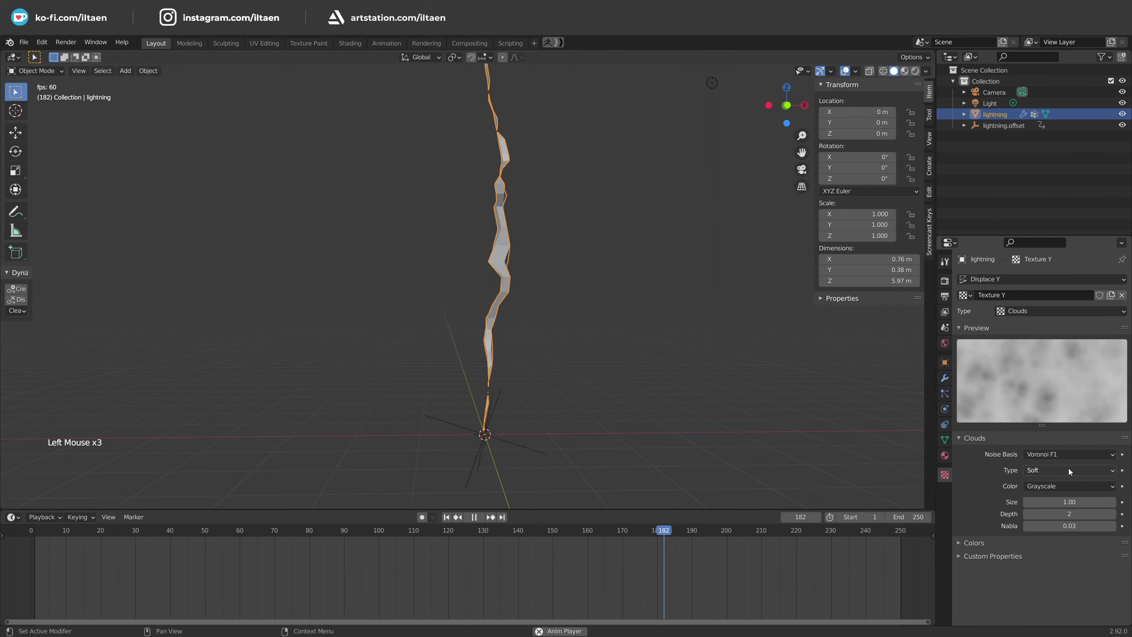
click(1066, 455)
click(1057, 526)
middle_drag(815, 440, 704, 441)
click(1053, 470)
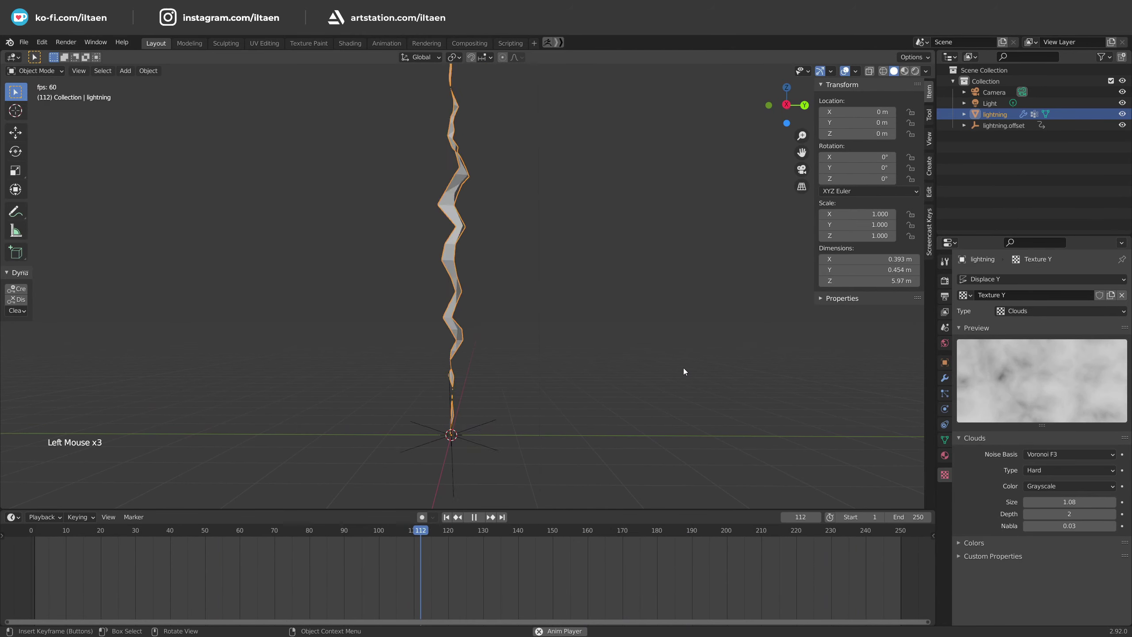
middle_drag(683, 369, 750, 346)
- Set the lightning's Decimate ratio to about 0.404 and its Weld distance to 0.09 m
click(945, 378)
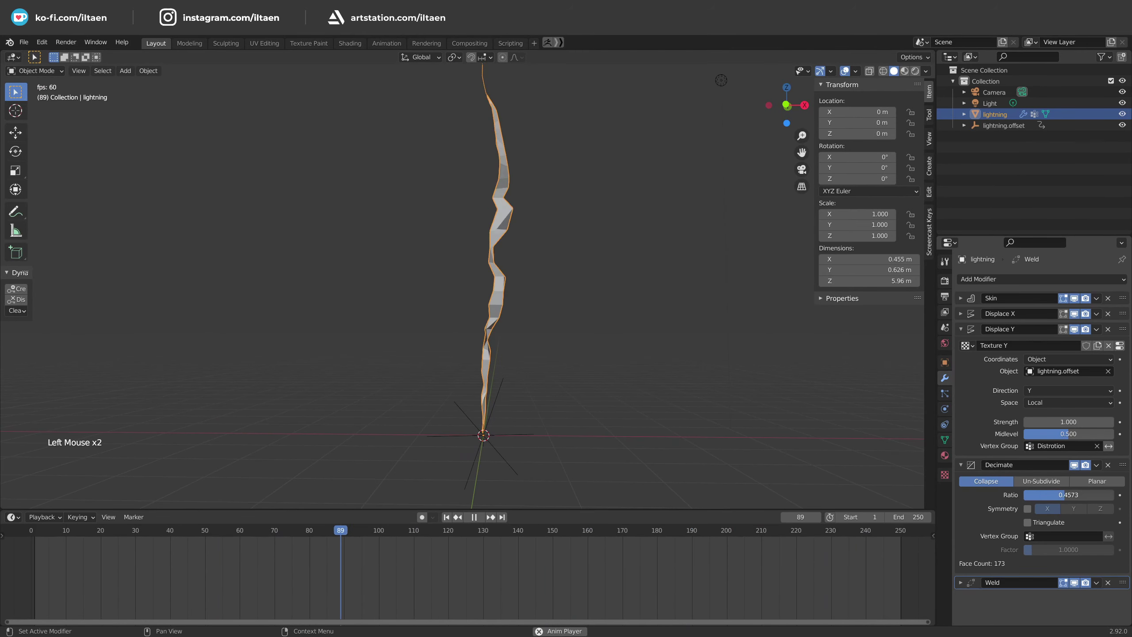
scroll(1025, 535, down, 3)
click(960, 572)
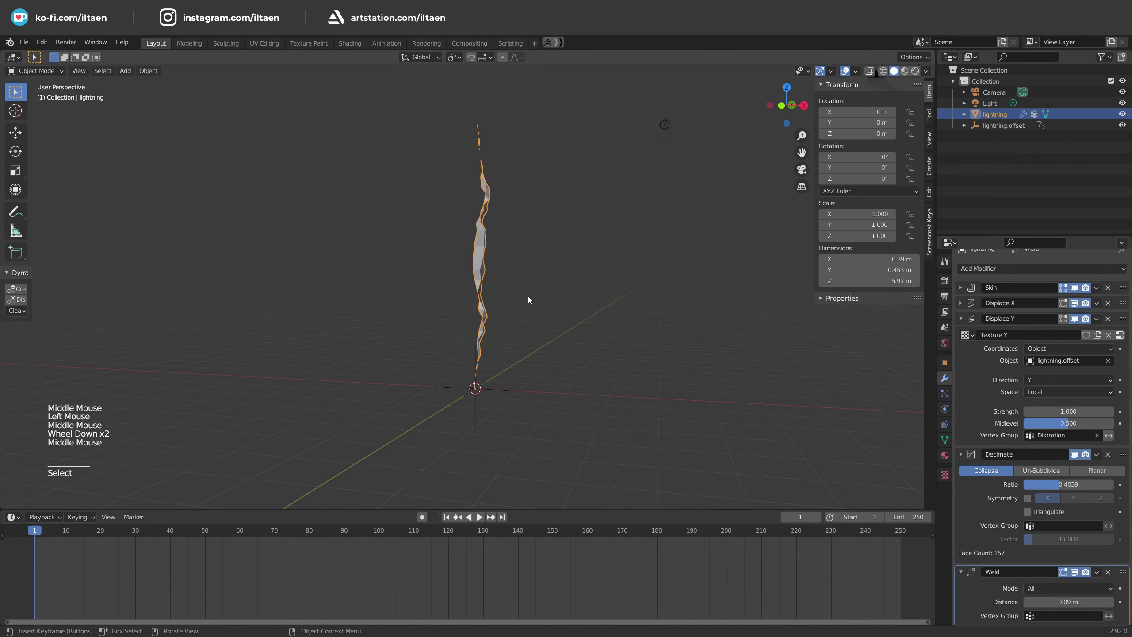
- In Edit Mode with X-ray on, resize the skin at the line's middle vertex to a radius of about 0.048
key(Tab)
click(490, 247)
key(alt+z)
key(ctrl+a)
click(484, 247)
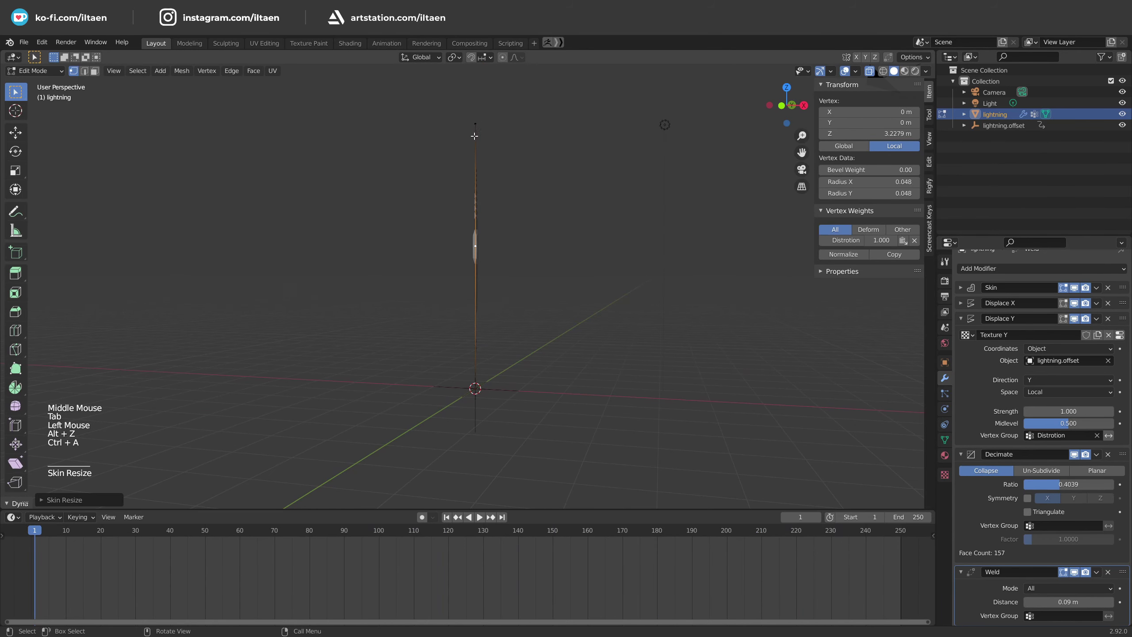
- Resize the skin at the line's top vertex to a radius of about 0.013 and return to Object Mode
click(574, 218)
key(Tab)
key(Tab)
key(ctrl+a)
key(Tab)
middle_drag(569, 225, 467, 254)
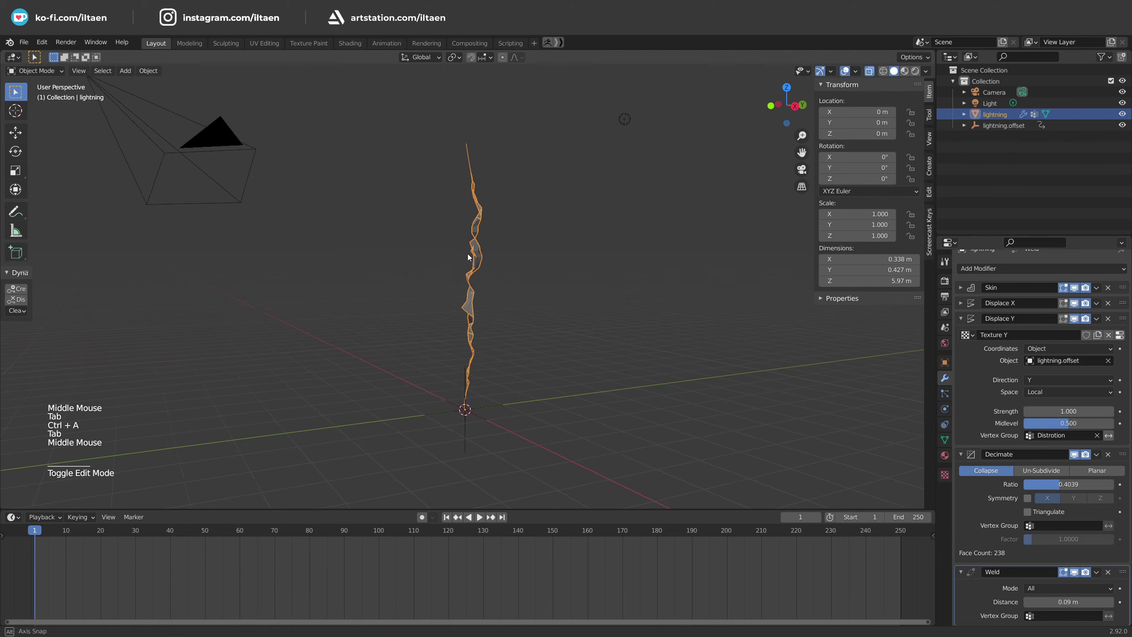
- Play the bolt animation and reduce the Weld modifier's distance to 0.02 m
key(space)
middle_drag(600, 367, 655, 368)
key(space)
click(654, 368)
click(487, 312)
scroll(1067, 598, down, 2)
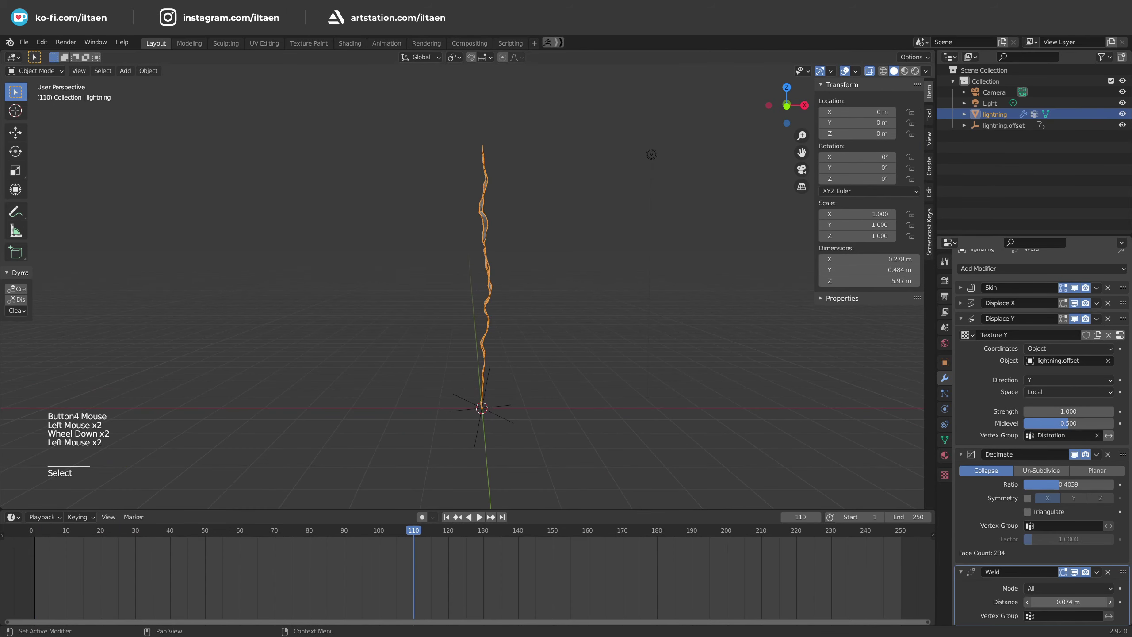
drag(1069, 602, 1083, 602)
key(Tab)
key(Tab)
middle_drag(758, 349, 631, 349)
click(631, 349)
click(496, 321)
- Extend the selection from the line's top vertex to its bottom vertex and resize the skin there
key(Tab)
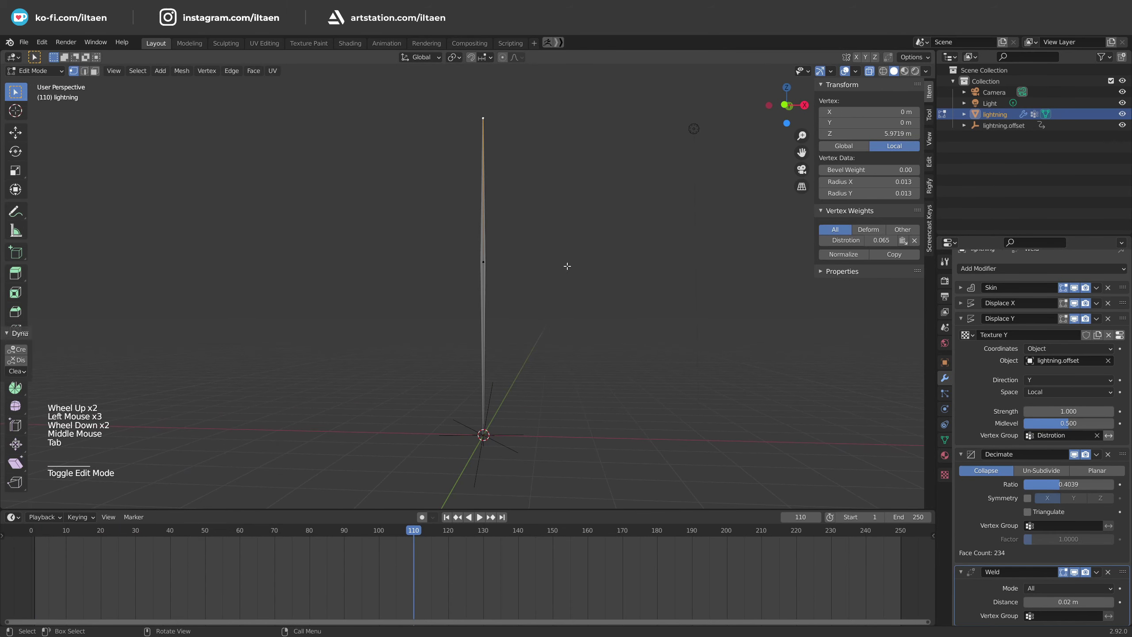
ctrl+click(484, 426)
key(ctrl+a)
click(618, 401)
key(Tab)
- Readjust the skin radius at the line's middle vertex and play the animation in Object Mode
key(Tab)
click(516, 271)
key(ctrl+a)
key(Tab)
middle_drag(558, 303, 514, 323)
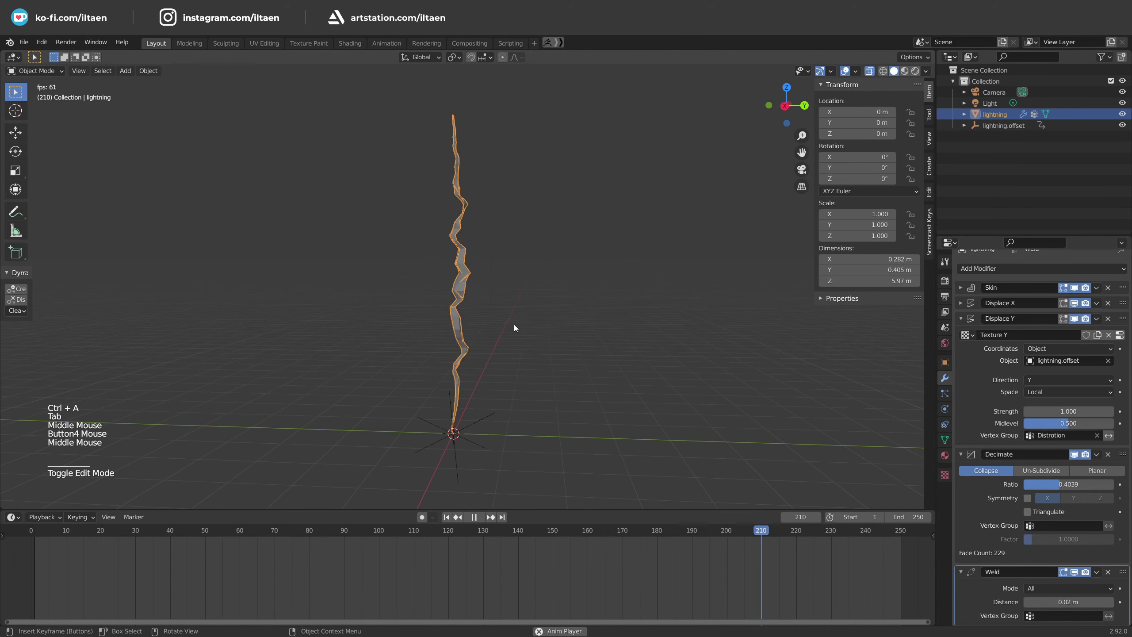
- Replace the empty's frame 120 keyframe with one at frame 60 rotated 50° on X, Y and Z, and play it
click(453, 433)
click(448, 542)
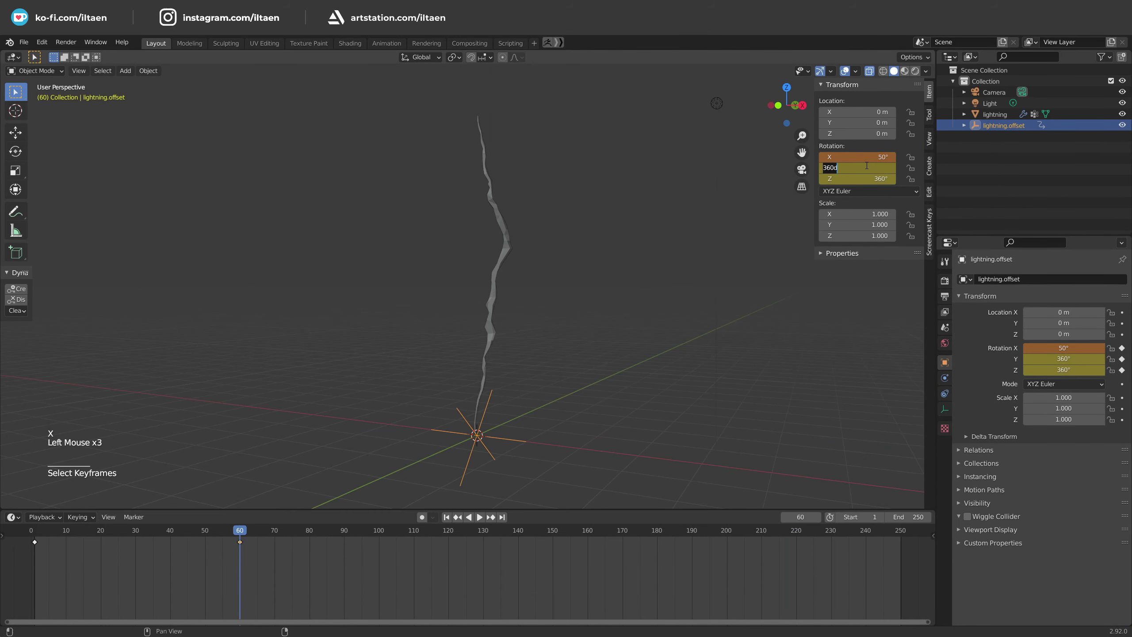
key(i)
key(space)
middle_drag(589, 371, 630, 365)
key(space)
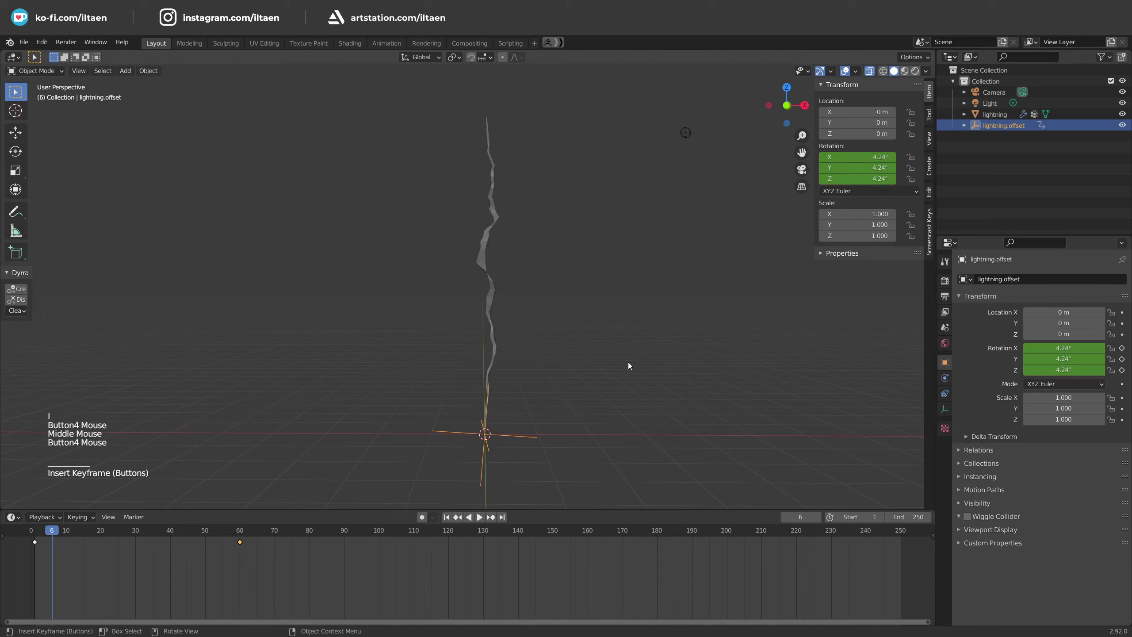
- Speed up the empty's rotation by moving its frame 60 keyframe to frame 30, and play the animation
click(239, 542)
key(g)
click(135, 542)
key(space)
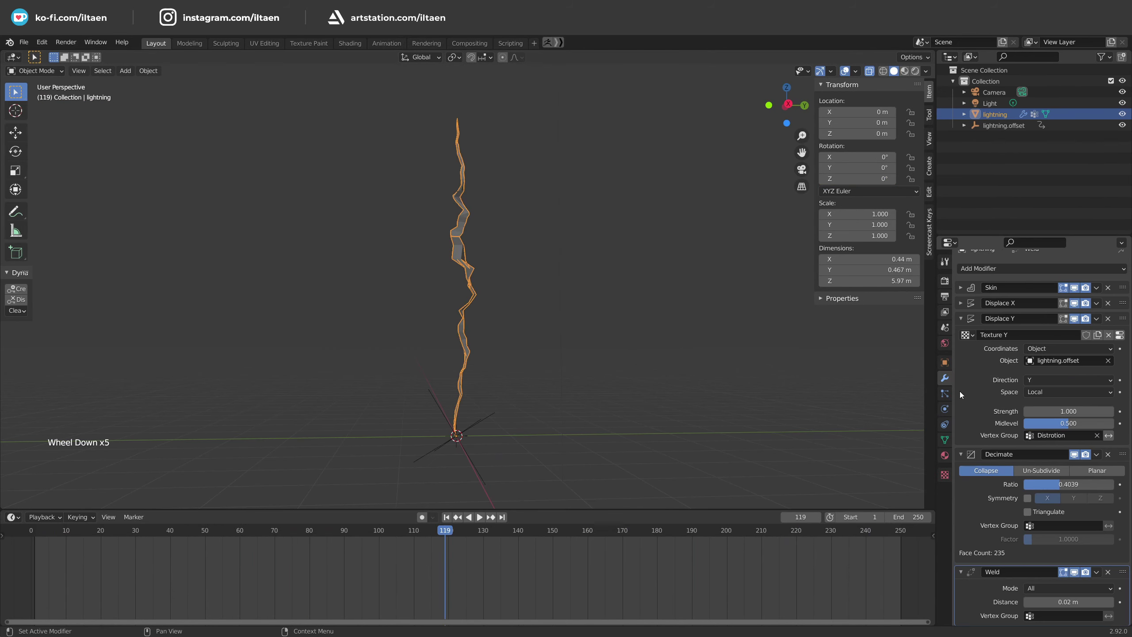
- Set the Displace Y texture's noise size to 1.60 and play the animation
click(1120, 335)
mouse_move(1070, 502)
mouse_down()
mouse_move(1096, 502)
mouse_move(1074, 502)
mouse_up()
key(space)
middle_drag(576, 343, 605, 342)
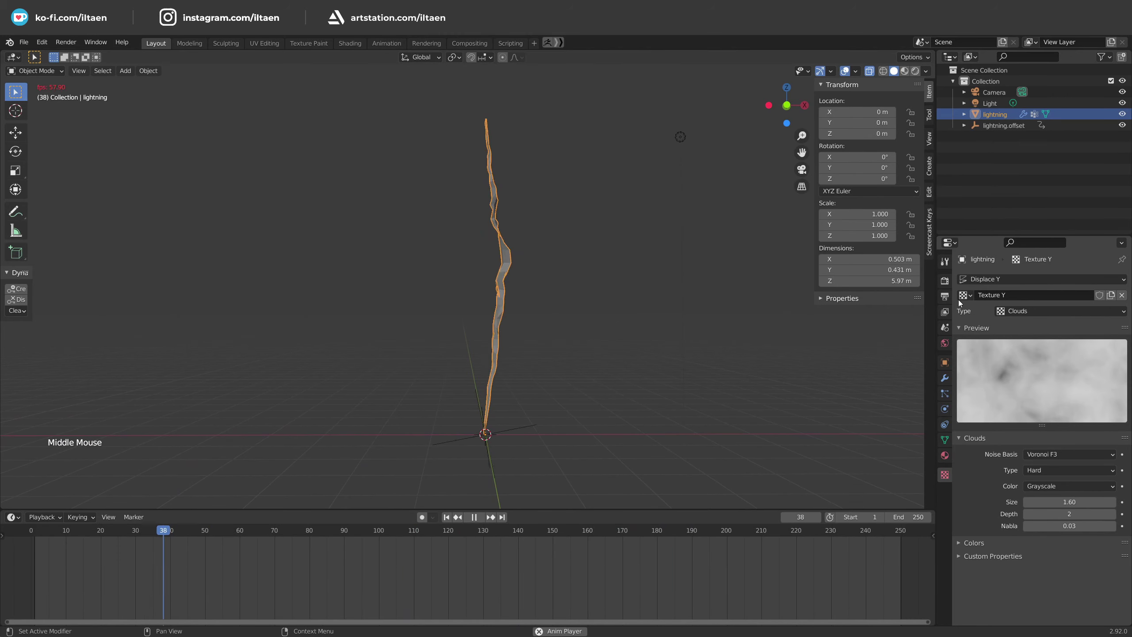
- Set the Displace X texture's noise size to 1.09, deselect the bolt, and review the playback
click(944, 377)
click(965, 313)
click(1120, 332)
mouse_move(1069, 502)
mouse_down()
mouse_move(1043, 502)
mouse_move(1069, 501)
mouse_up()
middle_drag(682, 307, 634, 305)
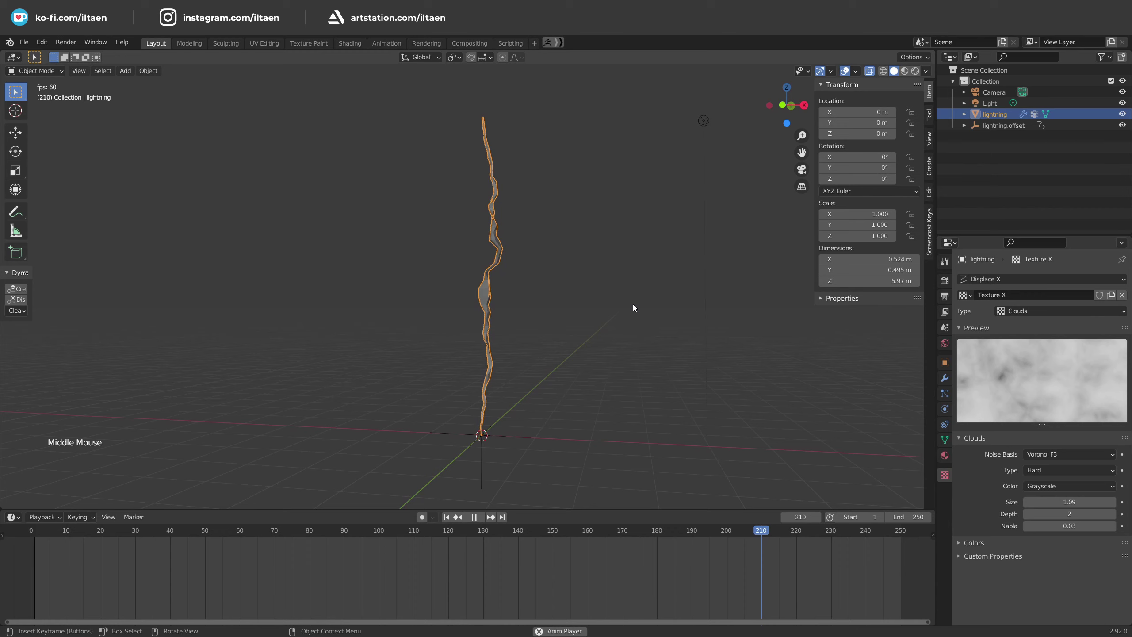
click(634, 305)
key(space)
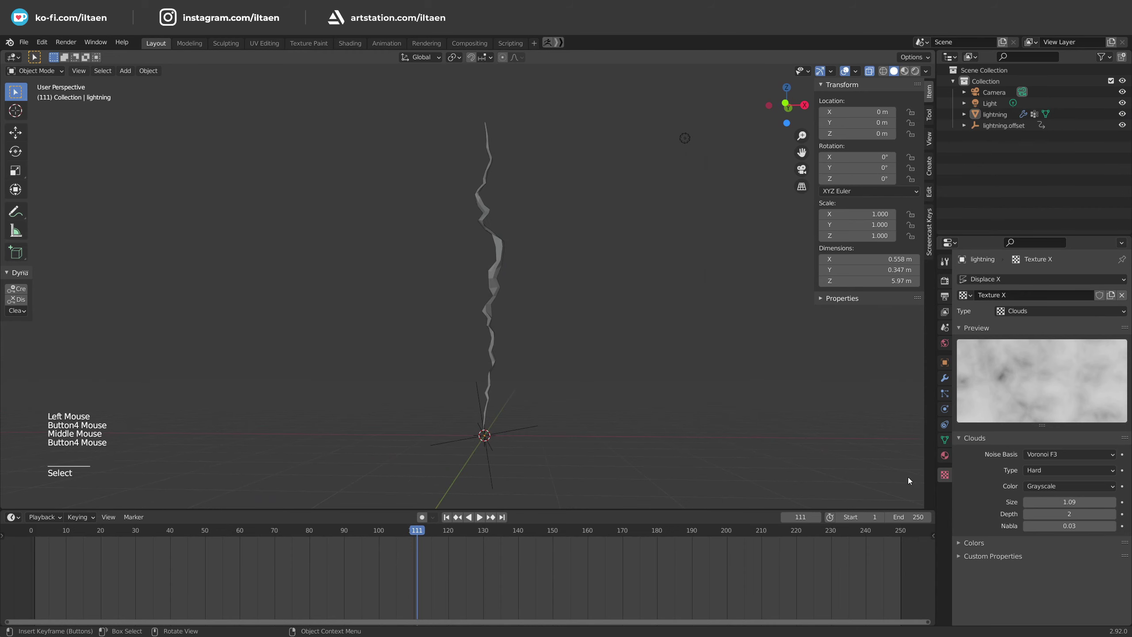
- Give the lightning object a material named lightning with an Emission surface
click(945, 455)
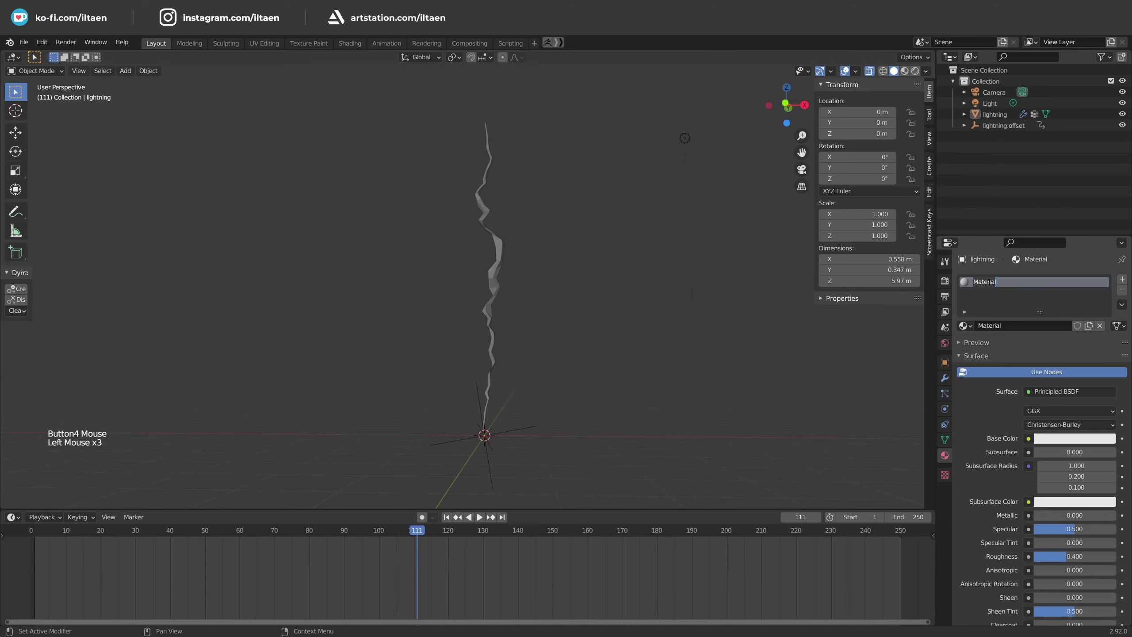
click(1070, 391)
click(972, 173)
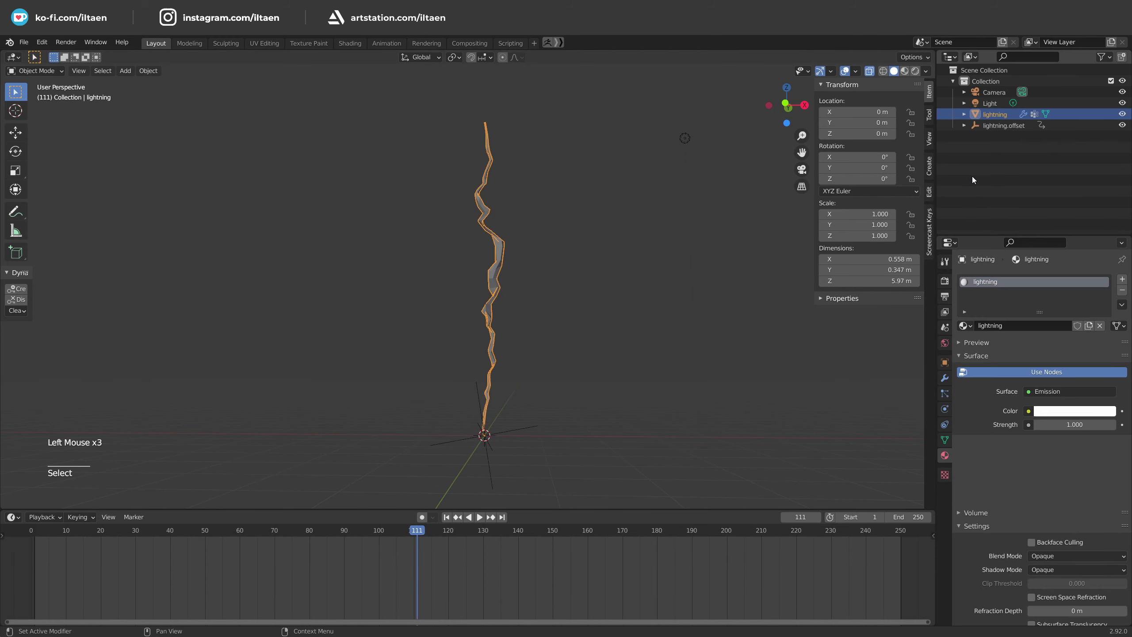
- Set the emission strength to 10 and its color to light cyan, and show the viewport in Material Preview
double_click(1072, 425)
text(10)
key(Return)
click(1074, 410)
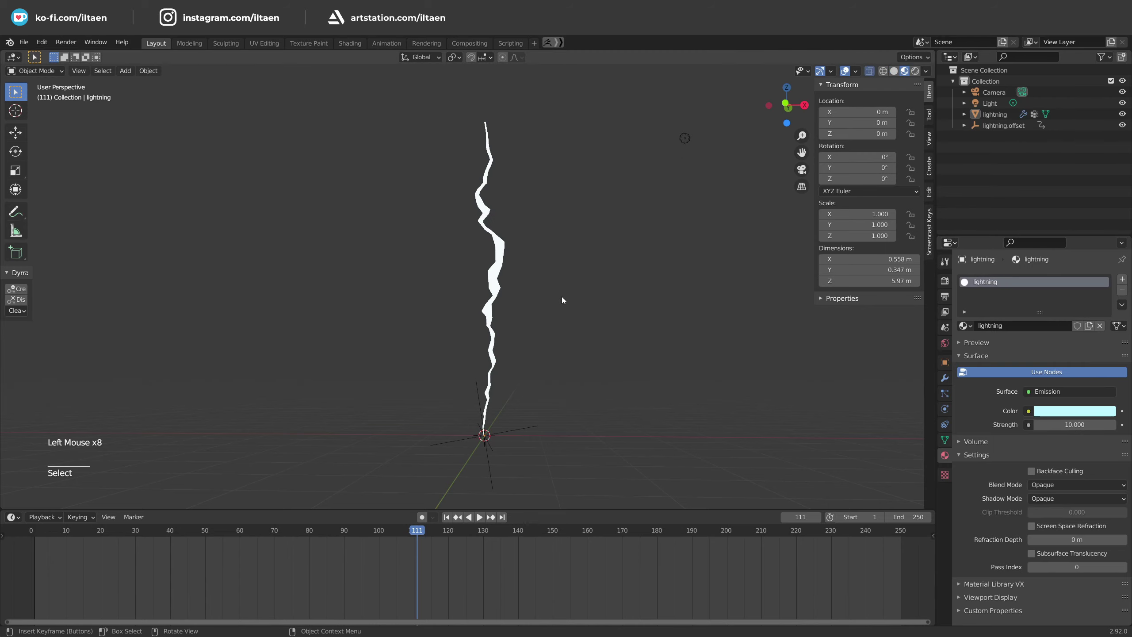
- Enable Bloom in the Eevee render settings and return to the lightning object's material
click(945, 280)
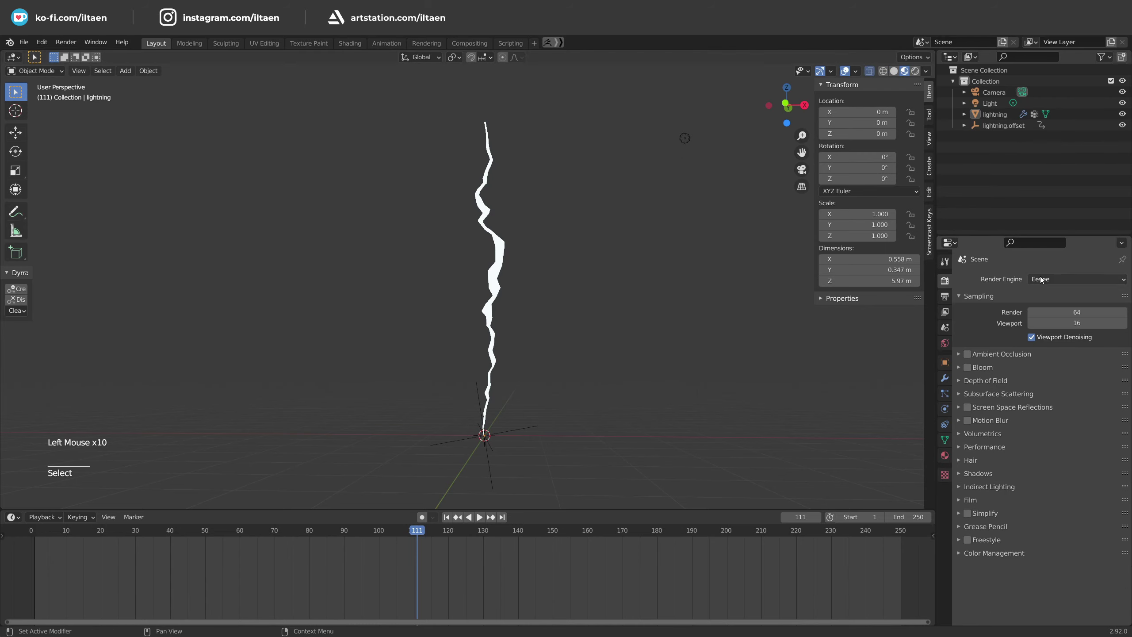
click(967, 367)
click(945, 455)
click(500, 261)
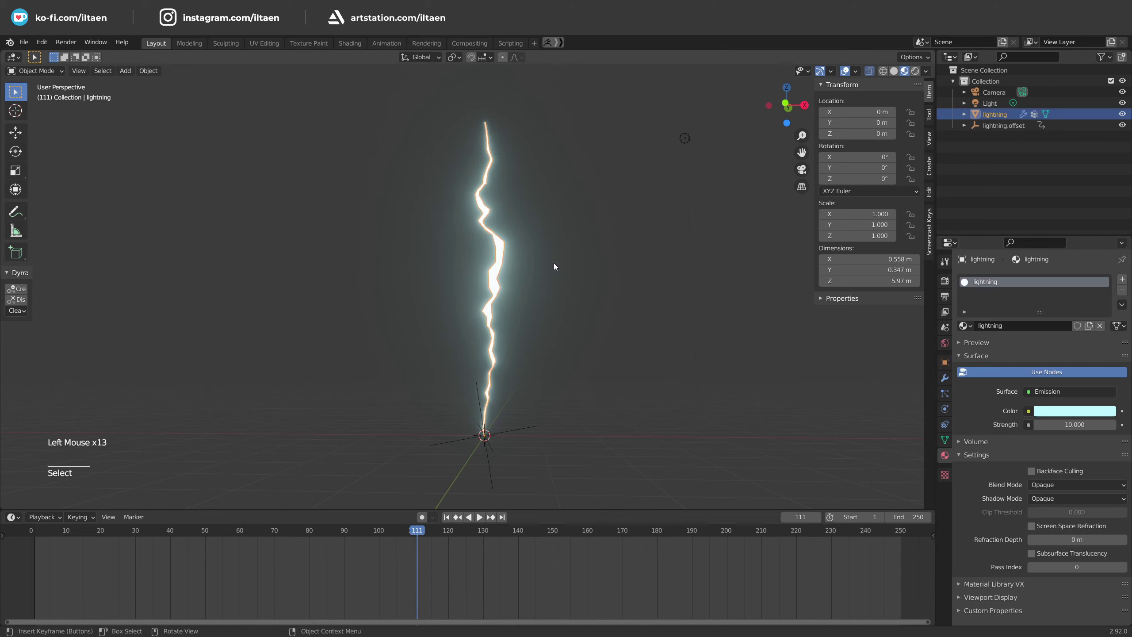
- Play the glowing bolt, deepen the emission color to a stronger cyan, and lower its strength to 7.3
key(space)
click(592, 312)
middle_drag(604, 334, 617, 335)
key(space)
click(1075, 411)
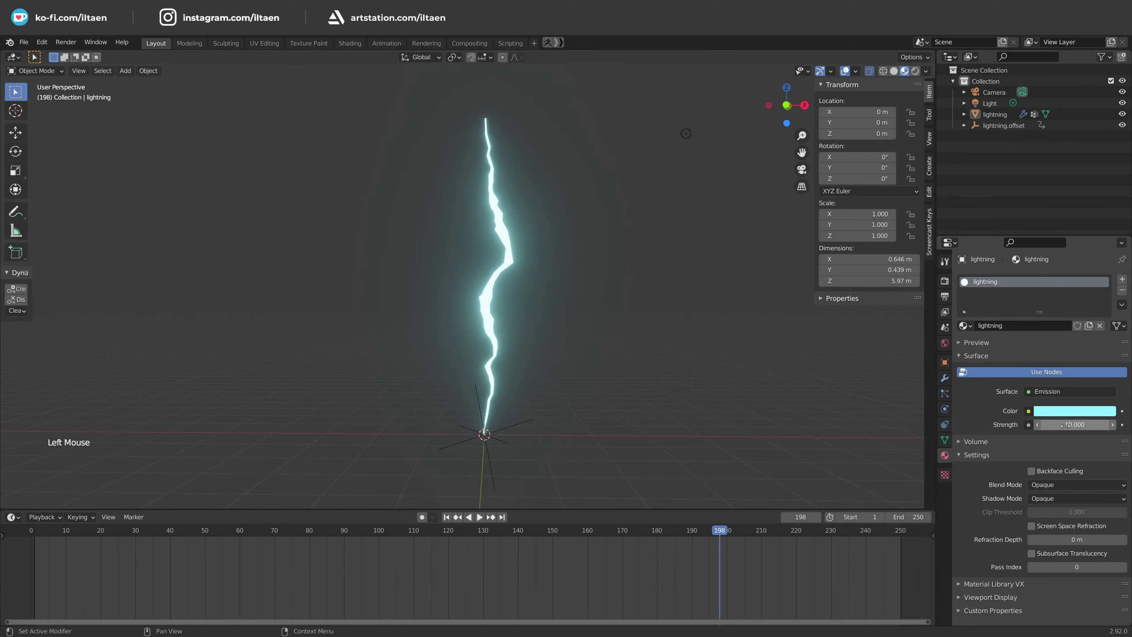
drag(1075, 425, 1053, 425)
- Resize the skin at the lightning's middle vertex and shift its emission color towards blue
click(509, 251)
key(Tab)
click(509, 248)
key(ctrl+a)
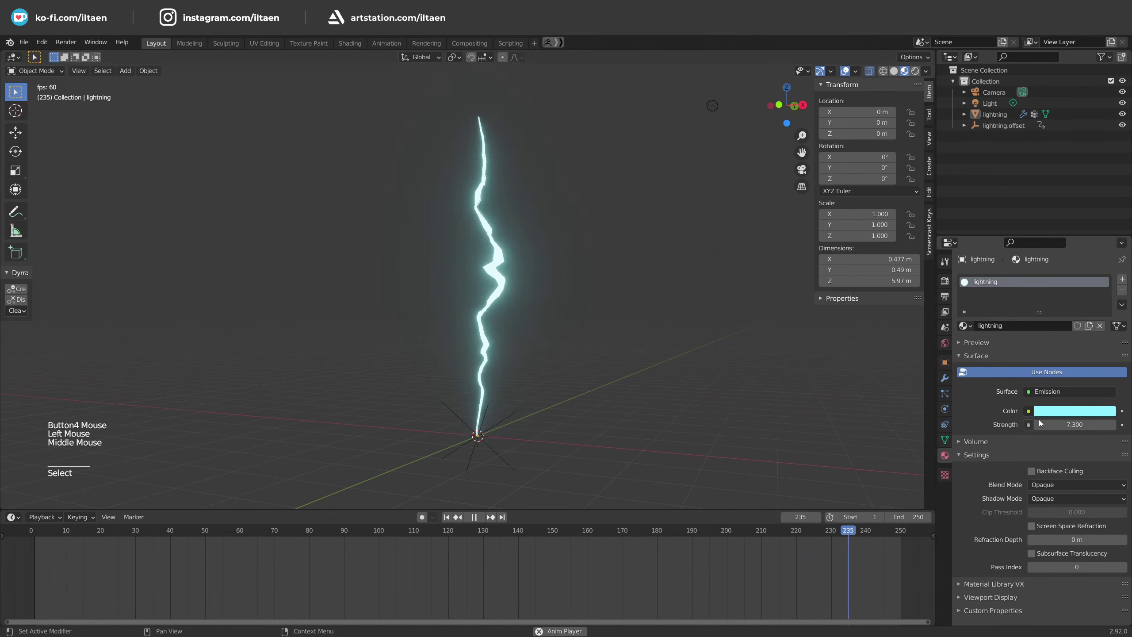
click(1054, 411)
click(1067, 278)
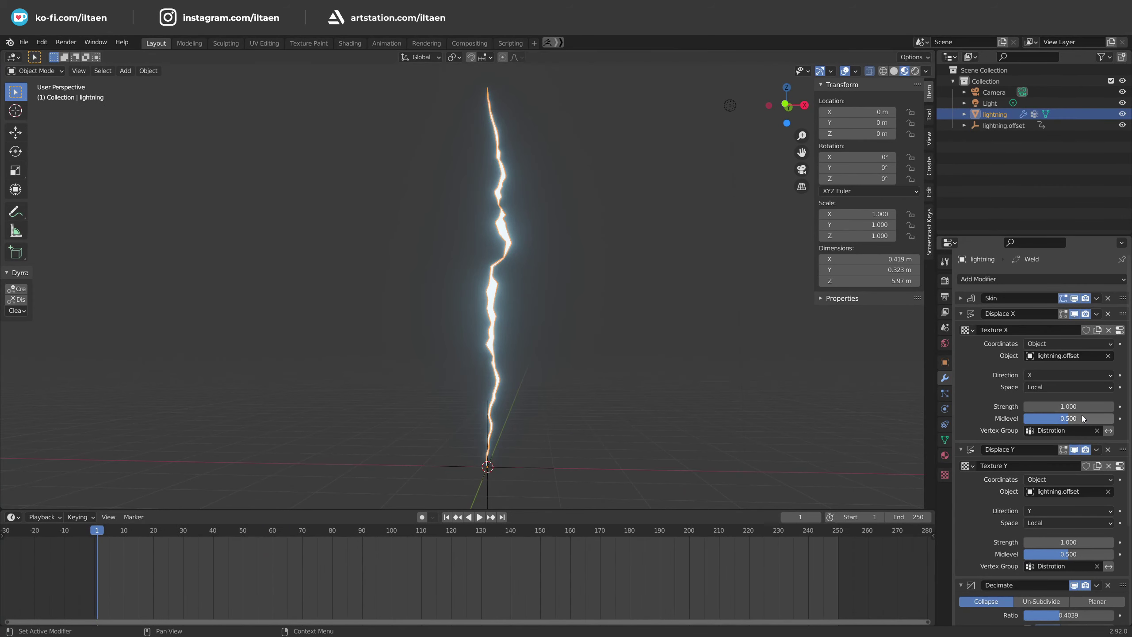
- Keyframe the Displace X midlevel at 0.5 on frame 1 and at 0 on frame 20
click(1120, 418)
drag(99, 534, 154, 534)
drag(1098, 423, 1024, 421)
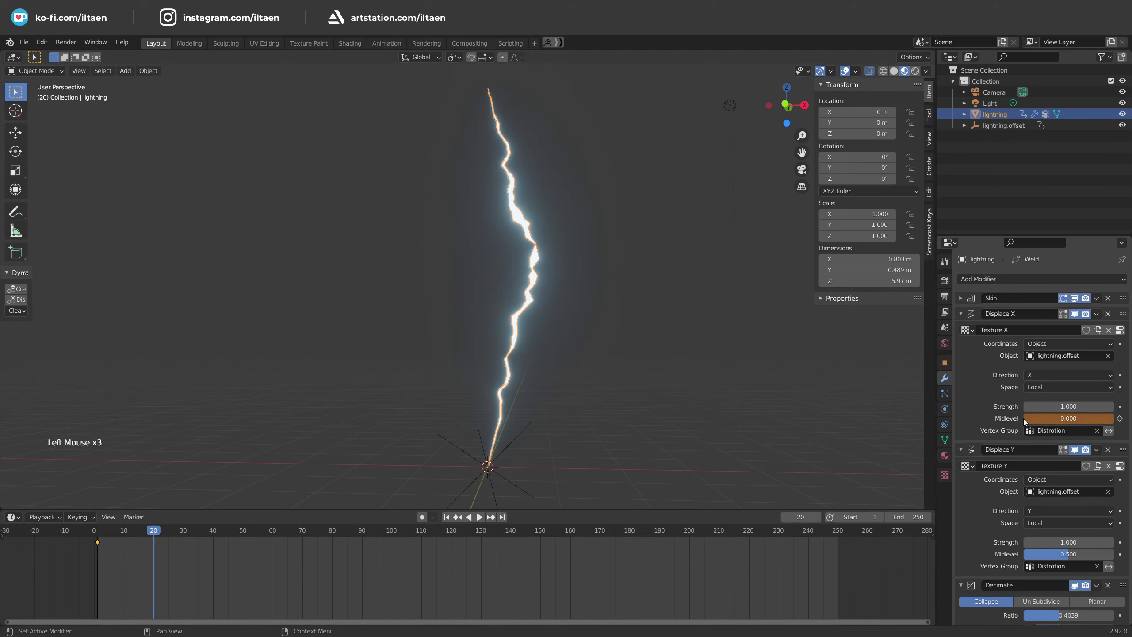
- Keyframe the Displace X midlevel at 1 on frame 51 and at 0.5 on frame 70
drag(160, 532, 245, 535)
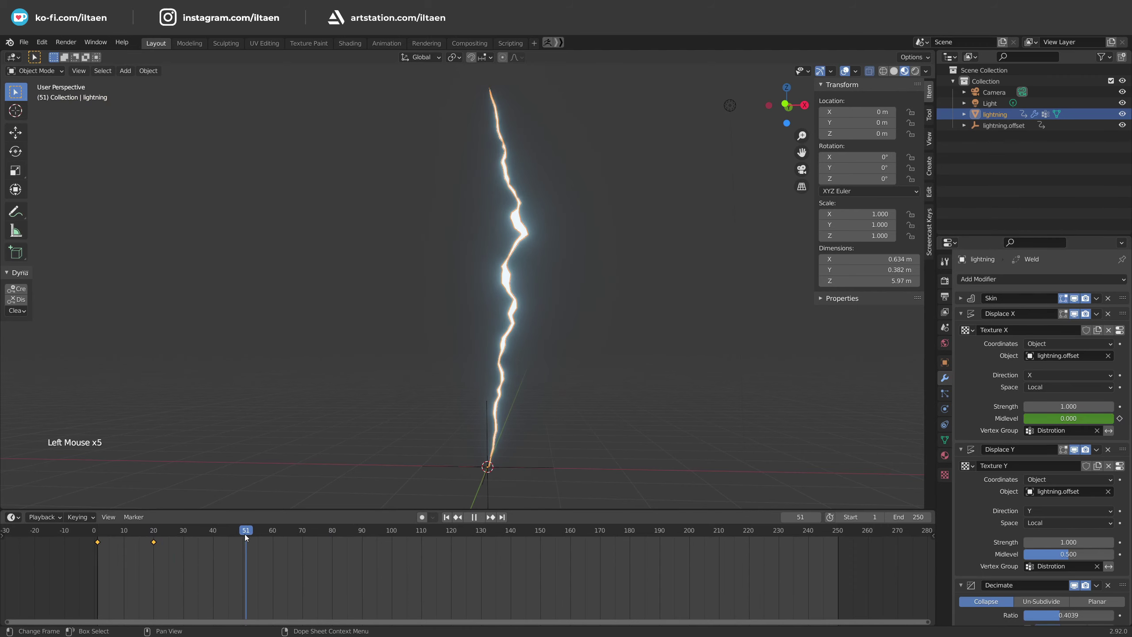
drag(1069, 419, 1001, 419)
click(1120, 419)
click(304, 532)
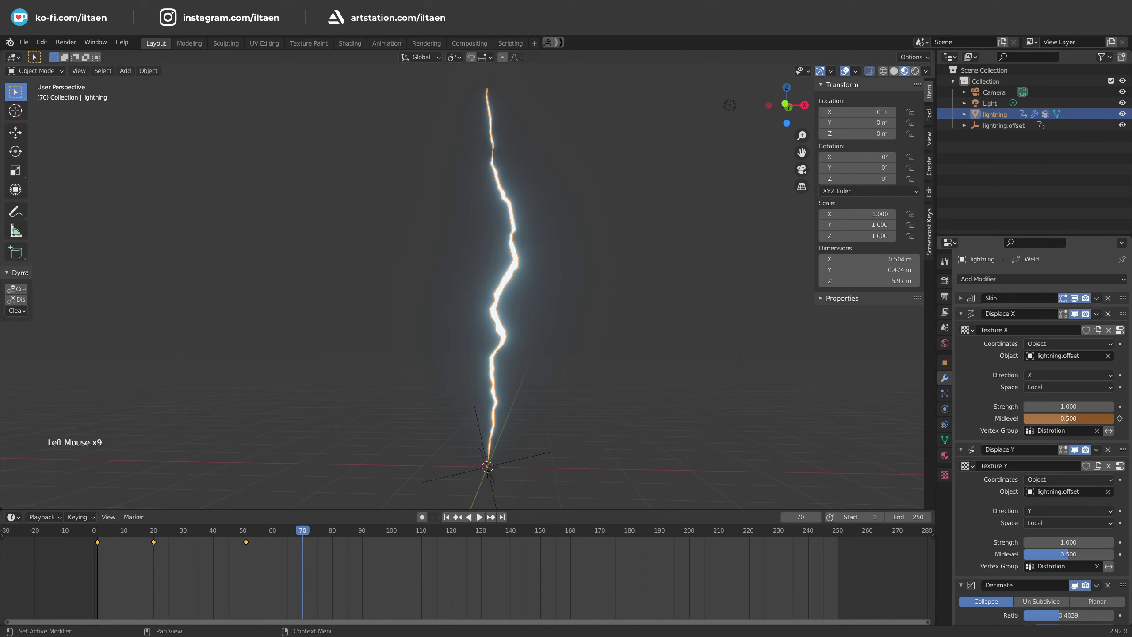
- Replace the timeline with the Graph Editor and give the Displace X midlevel keyframes Constant interpolation
click(12, 517)
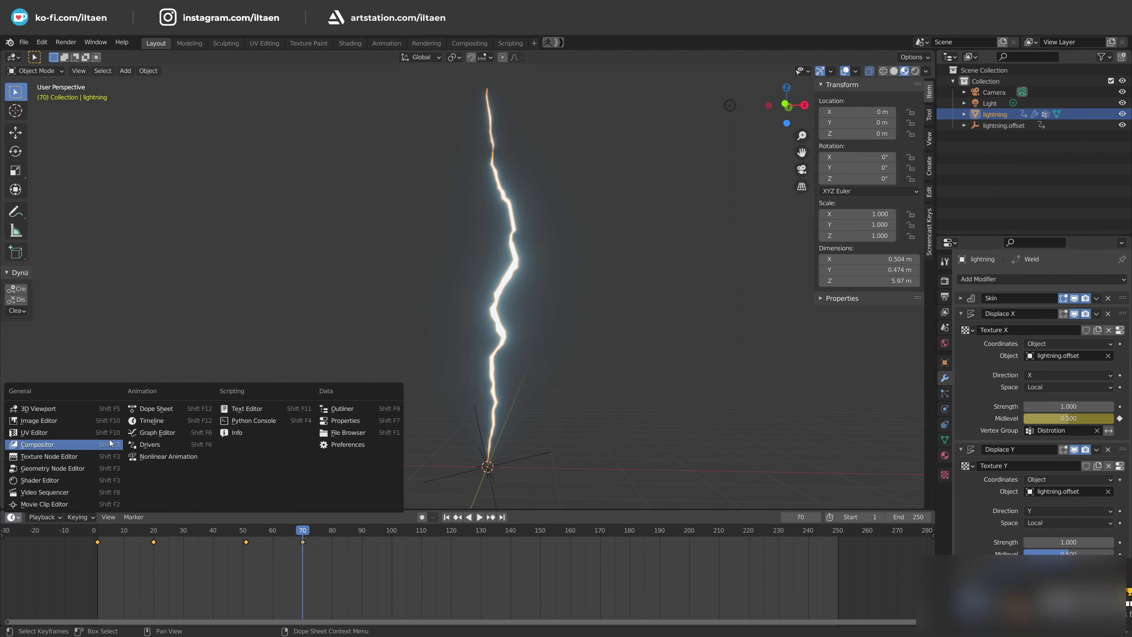
click(143, 432)
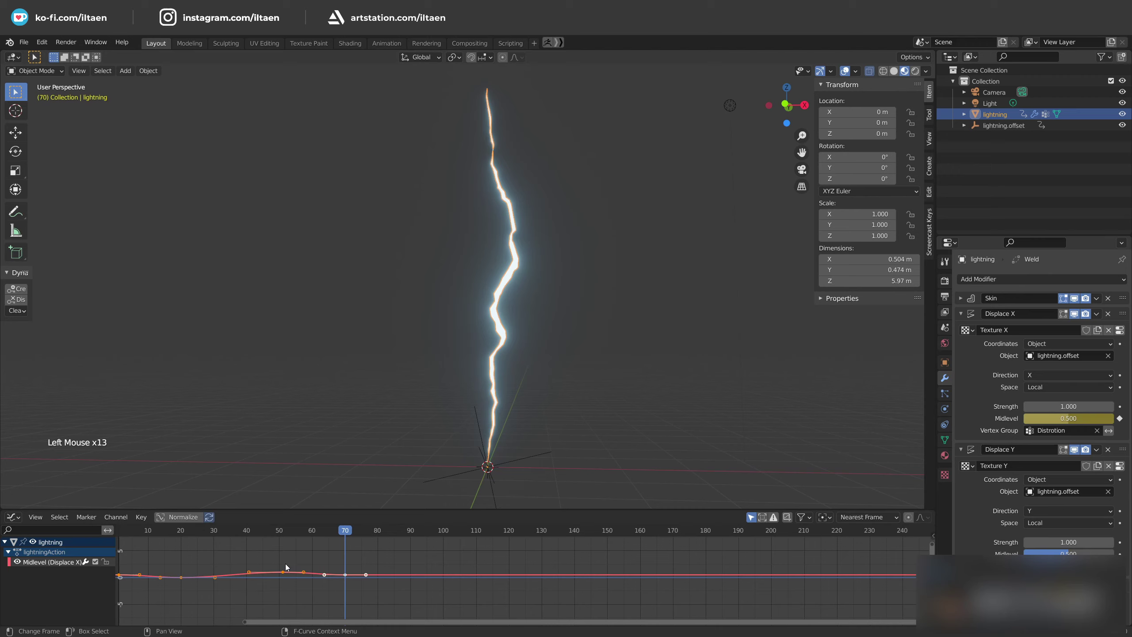
key(t)
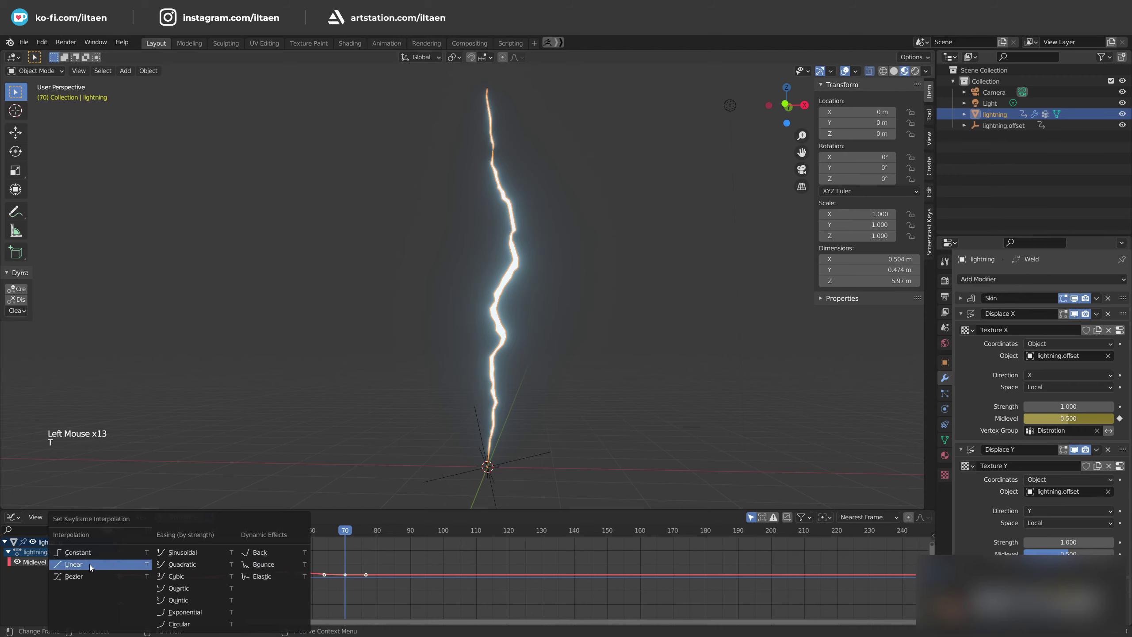
click(84, 551)
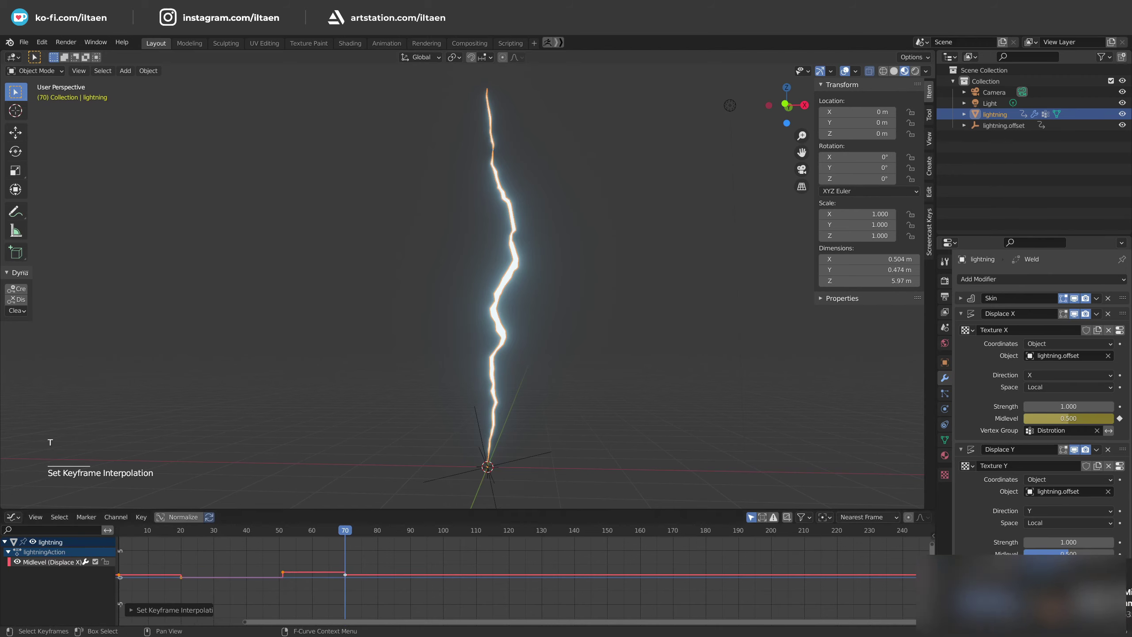
click(120, 530)
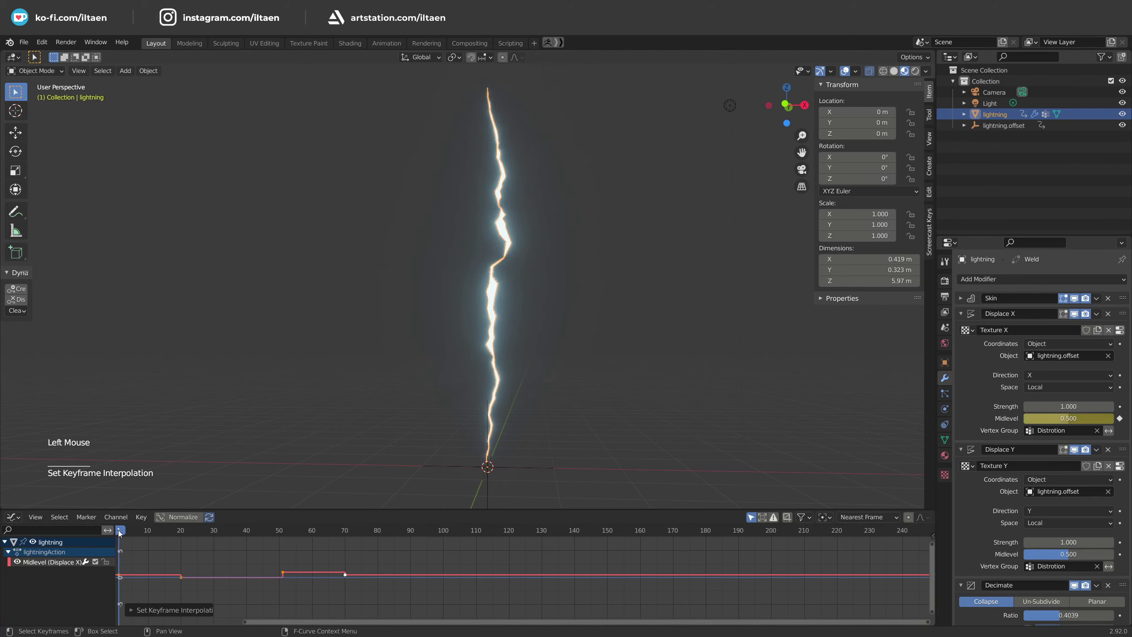
key(space)
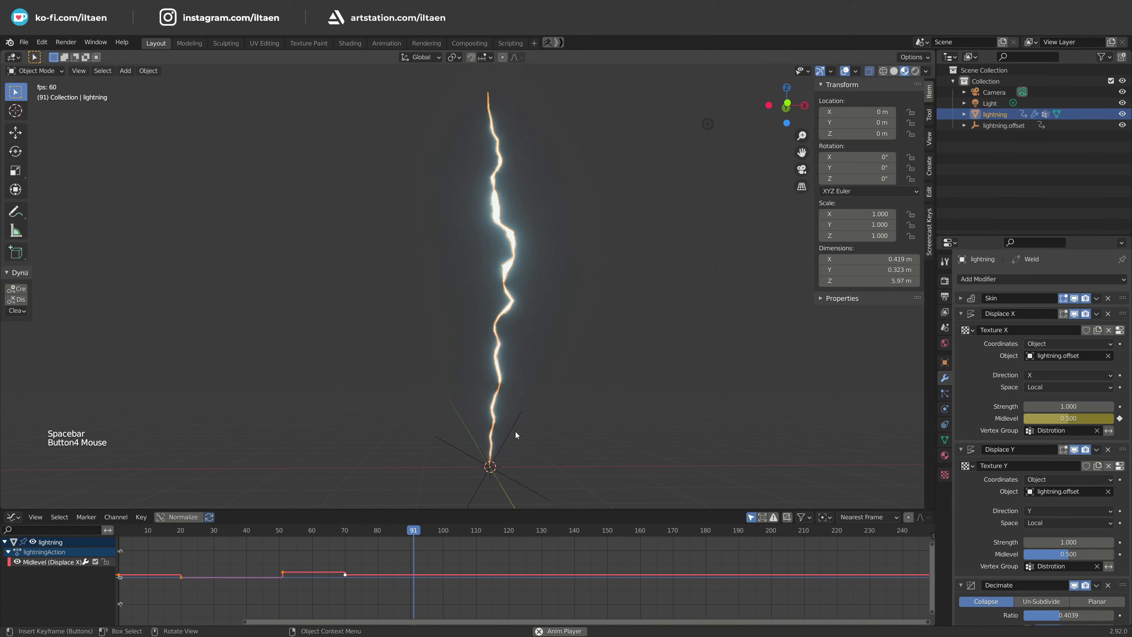
- Keyframe the Displace X midlevel at 0 on frame 80 and make its curve cyclic
click(458, 531)
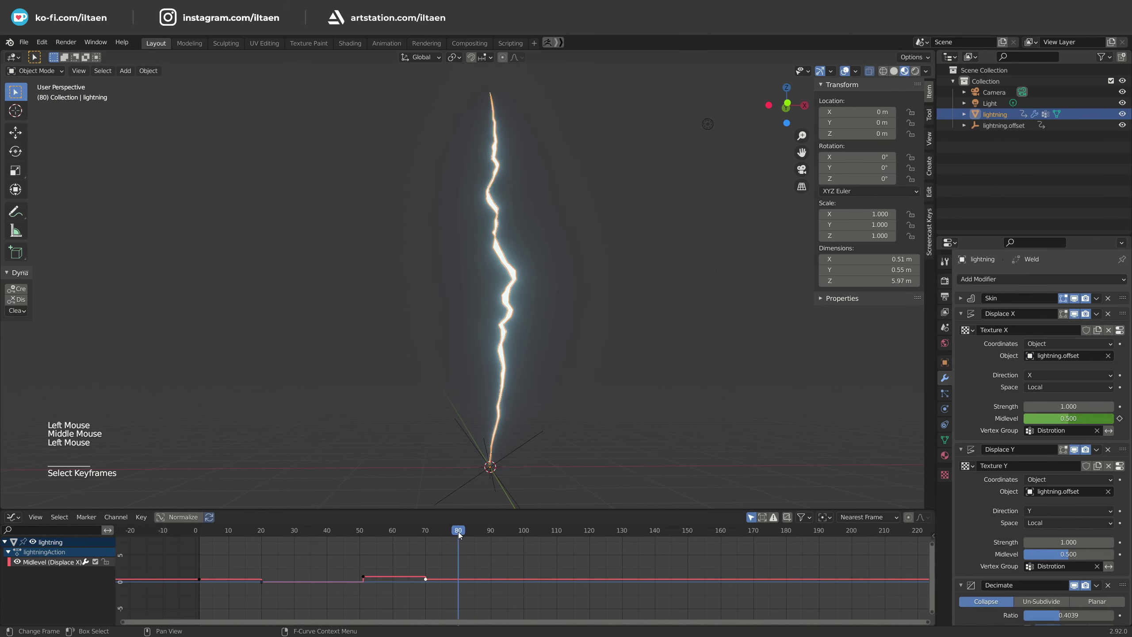
drag(1069, 419, 1024, 418)
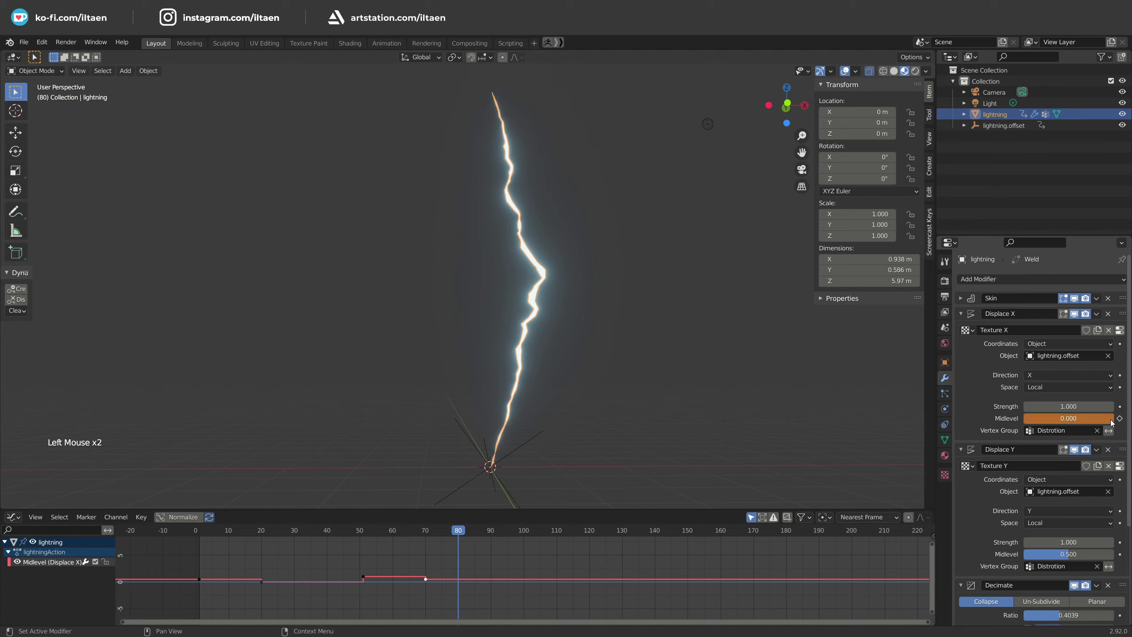
key(a)
key(shift+e)
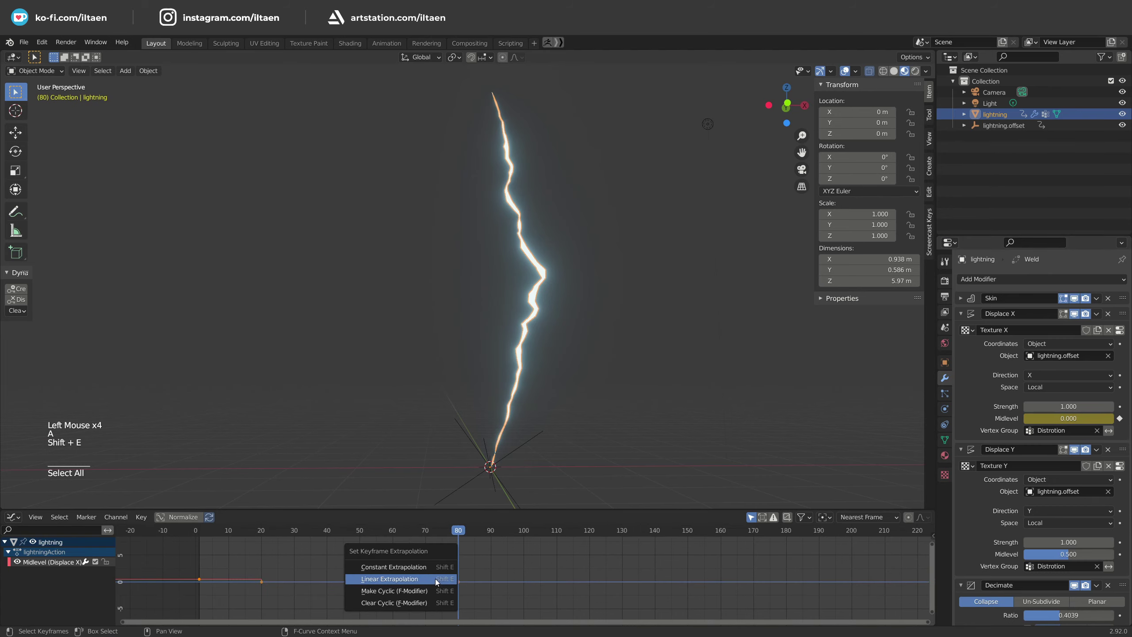
click(417, 591)
key(space)
key(space)
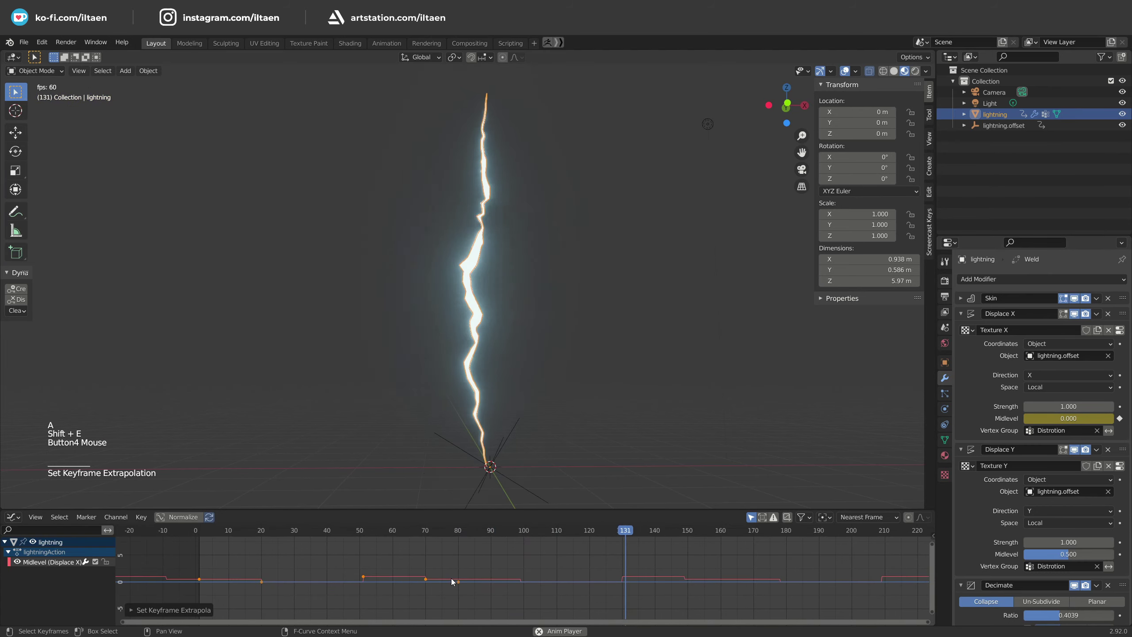
- Try moving the Displace X curve's frame 70 keyframe to a higher value, and re-key that frame's midlevel at 1
scroll(441, 588, down, 1)
scroll(449, 595, up, 4)
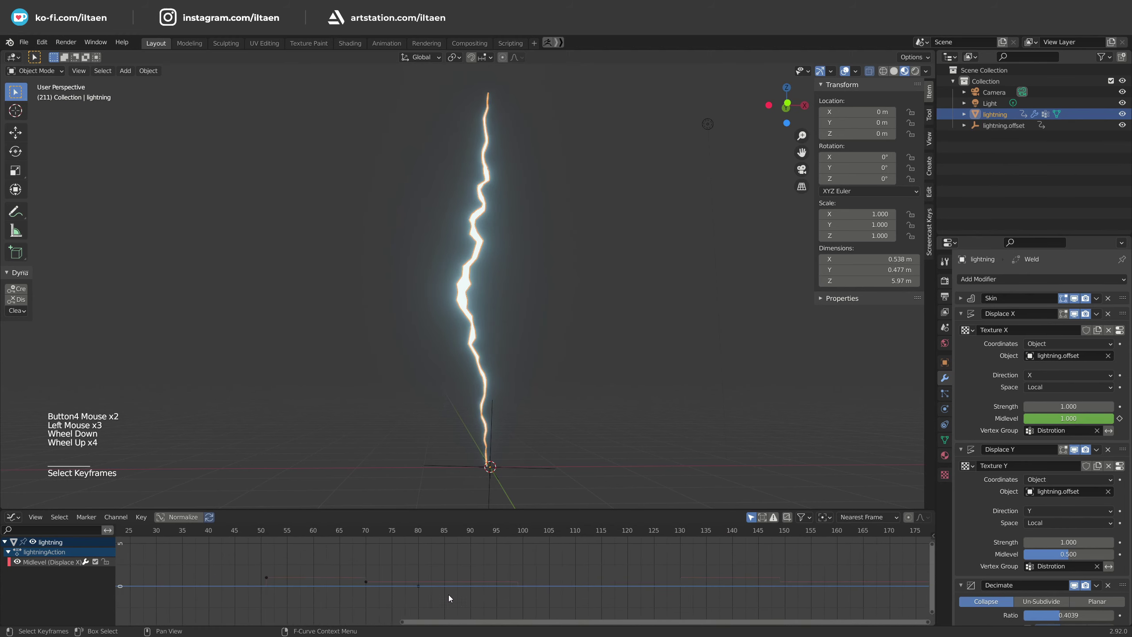
click(508, 584)
key(g)
middle_drag(449, 595, 614, 584)
click(515, 585)
key(g)
click(617, 573)
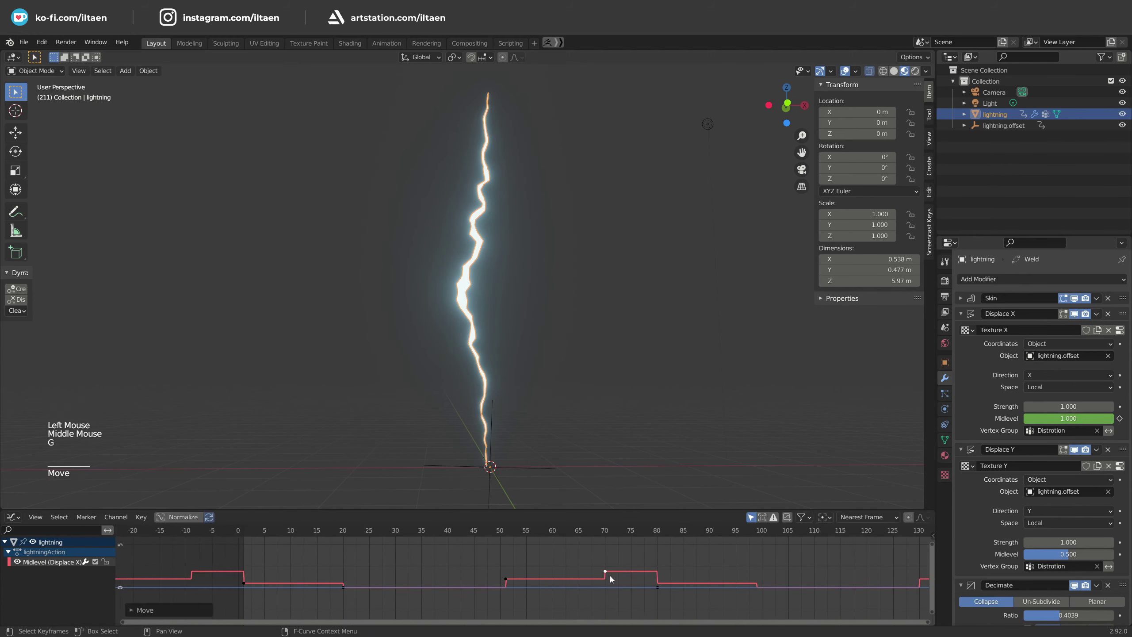
click(603, 531)
double_click(1052, 418)
click(1119, 418)
click(1119, 419)
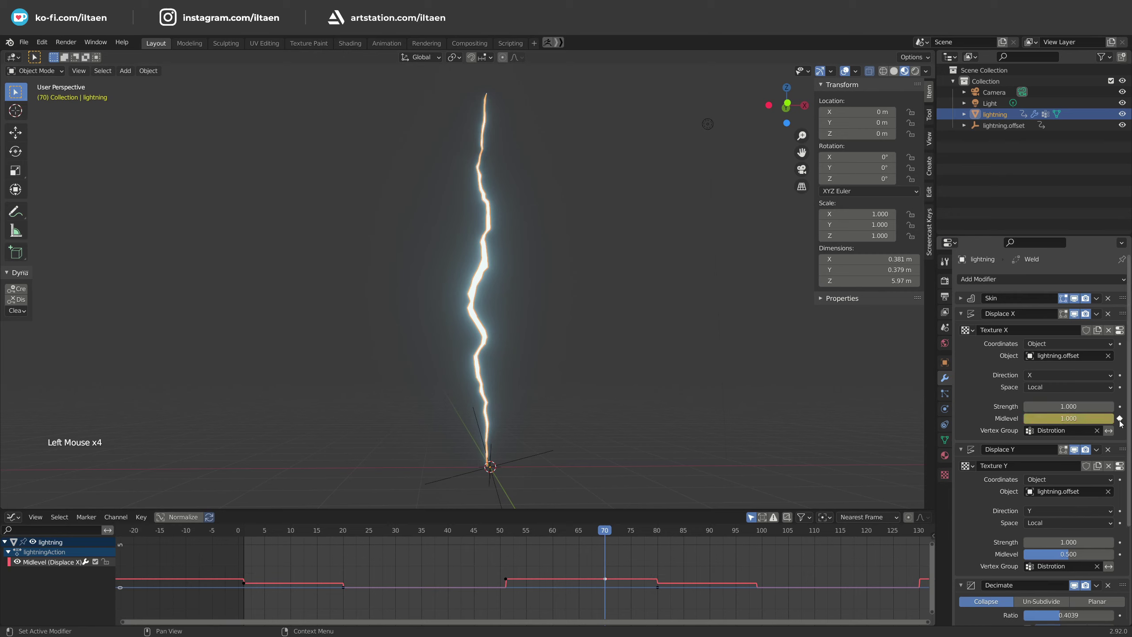
- Delete the Displace X midlevel keyframe on frame 70 and re-key the midlevel at 0.5 on frame 80
key(Delete)
drag(607, 534, 657, 532)
click(1069, 418)
text(.5)
key(Return)
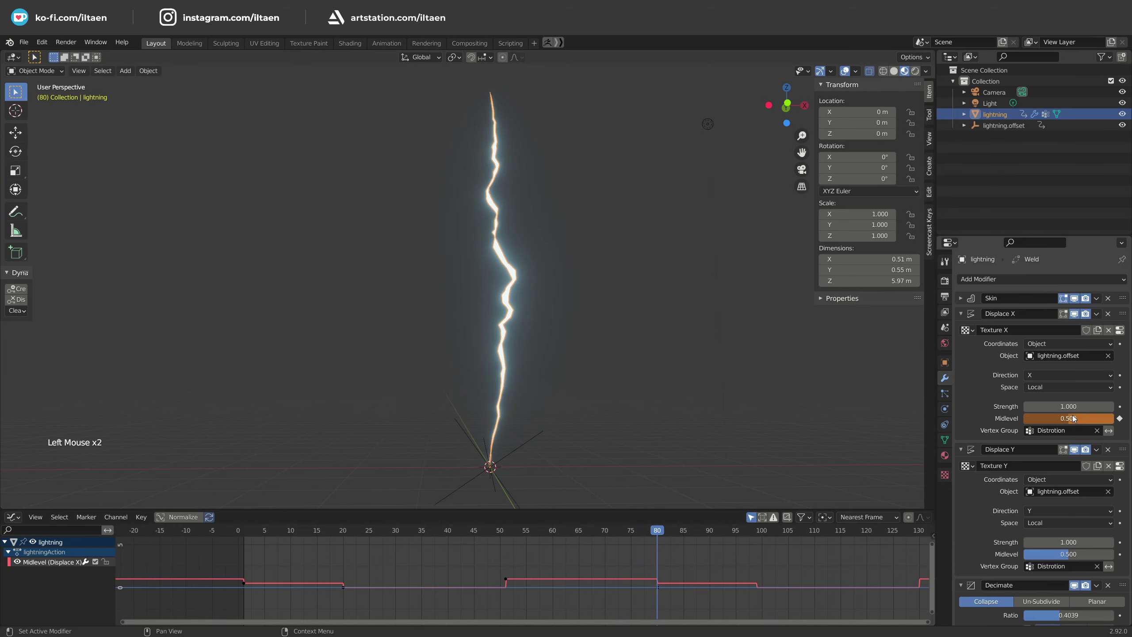
click(1119, 419)
- Shift the last two Displace X midlevel keyframes earlier to frames 40 and 69 and play the animation
key(space)
key(space)
drag(466, 562, 665, 598)
key(g)
key(x)
click(600, 598)
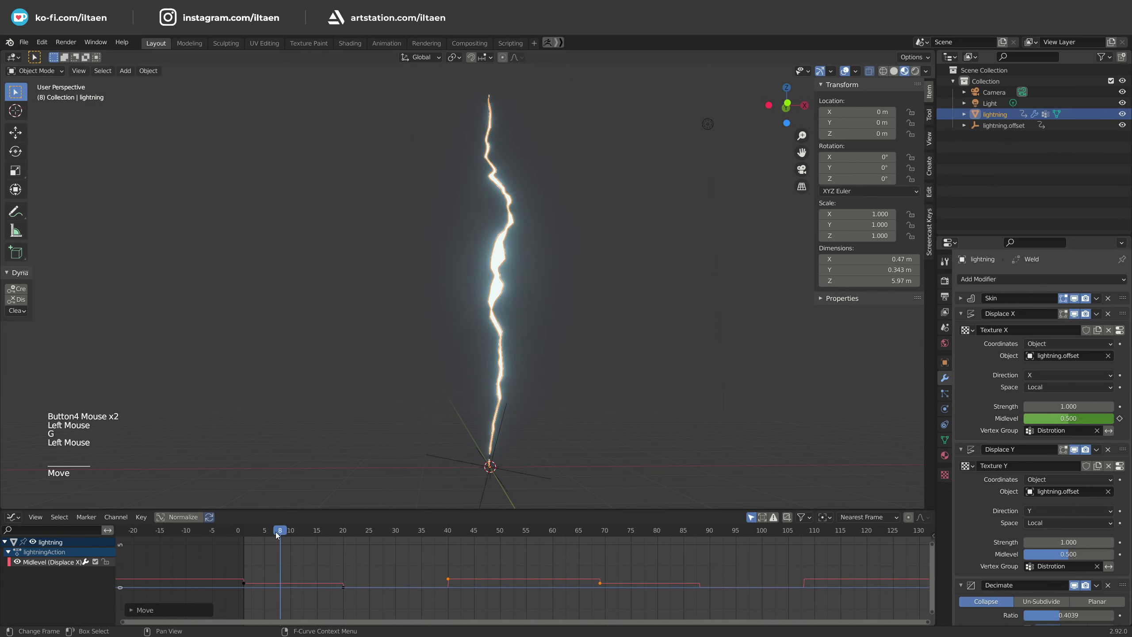
key(space)
scroll(547, 573, down, 5)
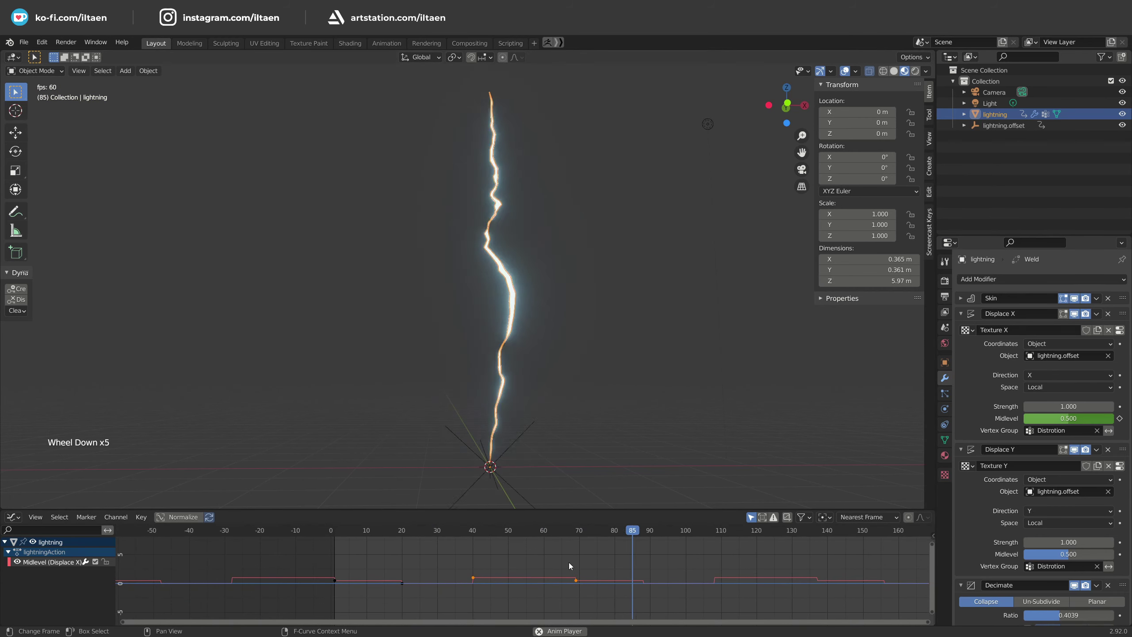
key(space)
- Keyframe the Displace Y midlevel at 0 on frame 1 and at 1 on frame 30
middle_drag(588, 491, 933, 473)
scroll(1069, 485, down, 4)
click(334, 529)
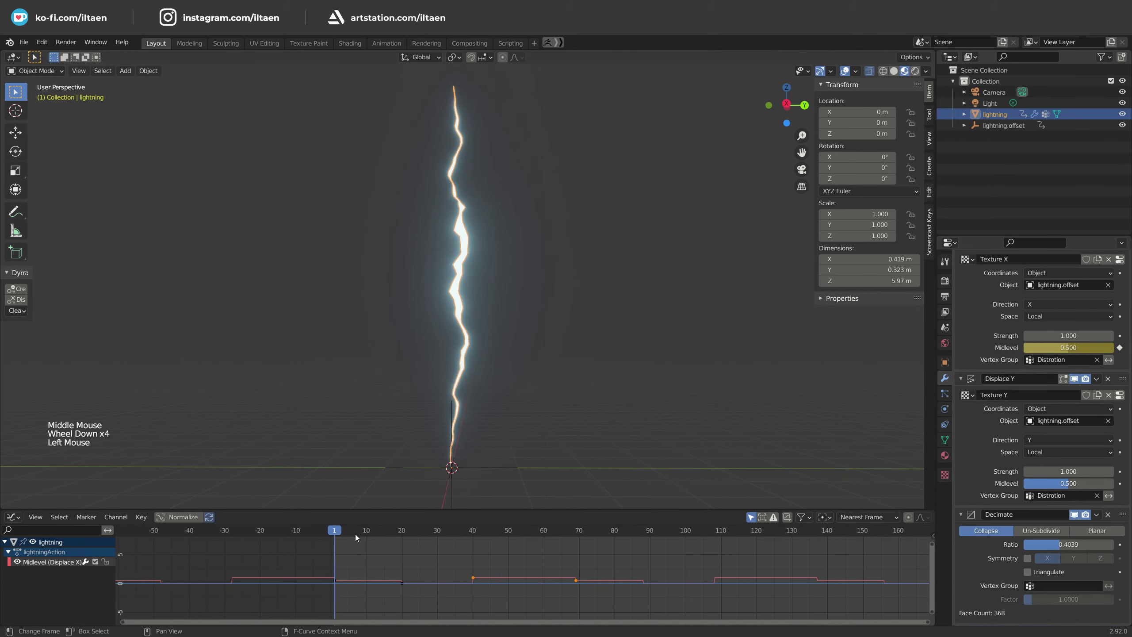
click(1120, 483)
drag(1071, 483, 1025, 484)
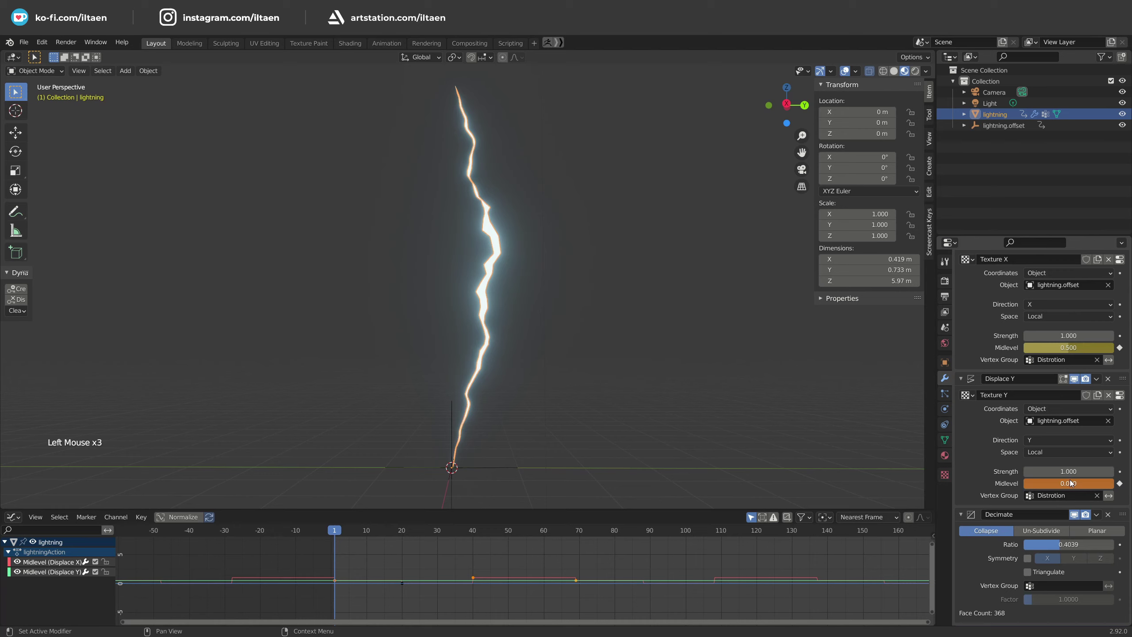
key(i)
drag(343, 533, 438, 540)
drag(1087, 484, 1117, 483)
click(1120, 483)
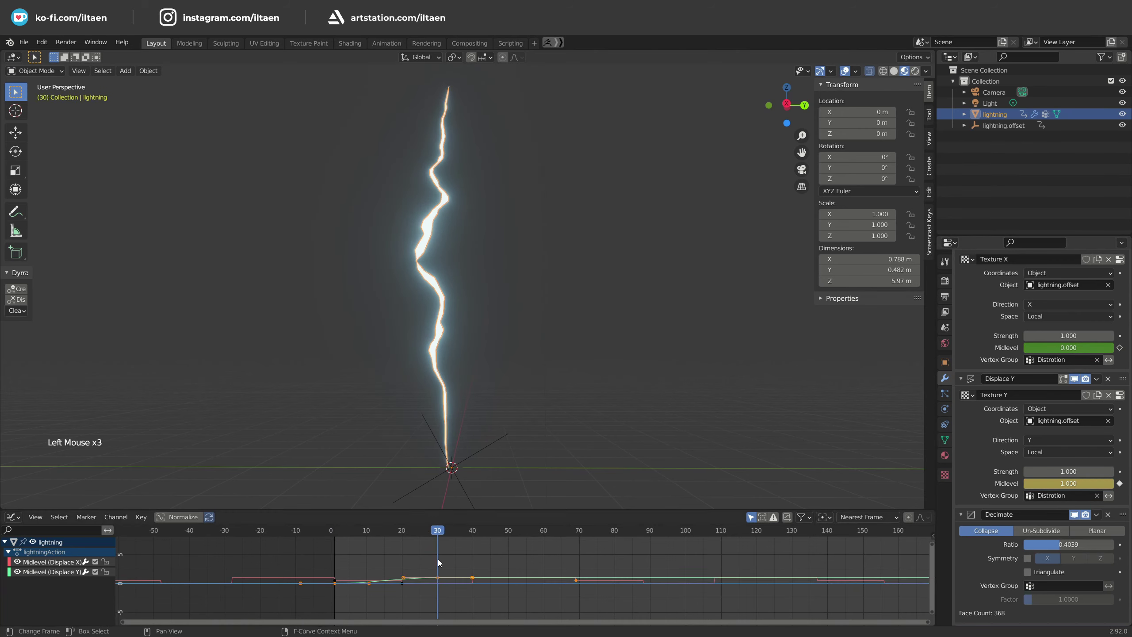
- Set the Displace Y midlevel keyframes to Constant interpolation and select that curve's channel
key(t)
click(417, 556)
click(51, 571)
- Keyframe the Displace Y midlevel at 0.5 on frame 50 and at 0 on frame 70
drag(445, 532, 509, 532)
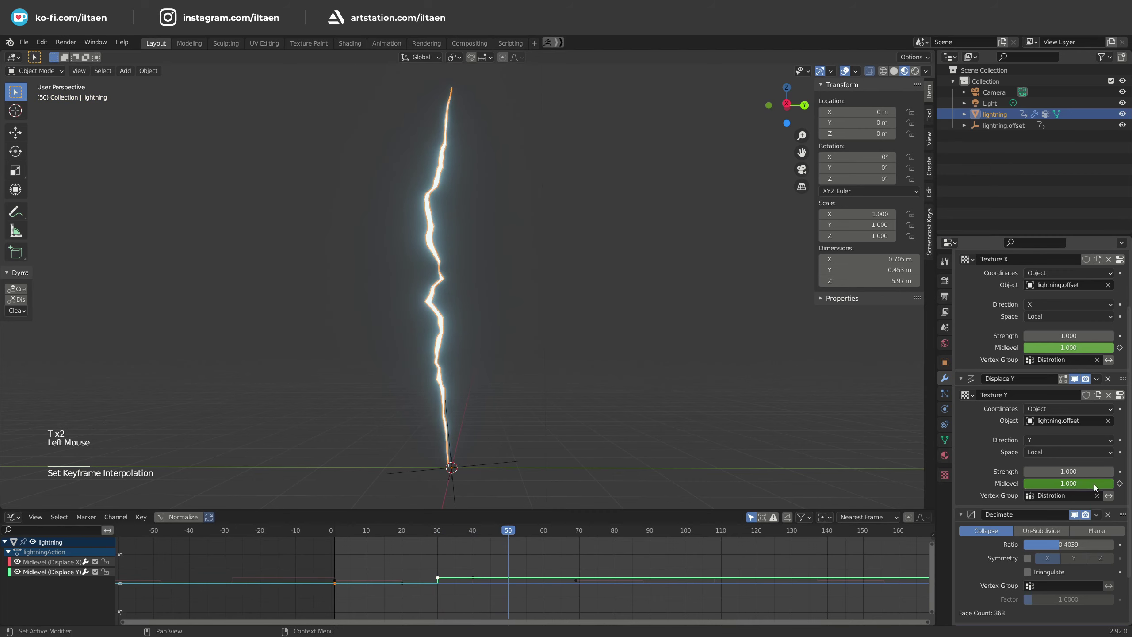
drag(1087, 483, 1071, 483)
click(1120, 483)
drag(518, 531, 579, 535)
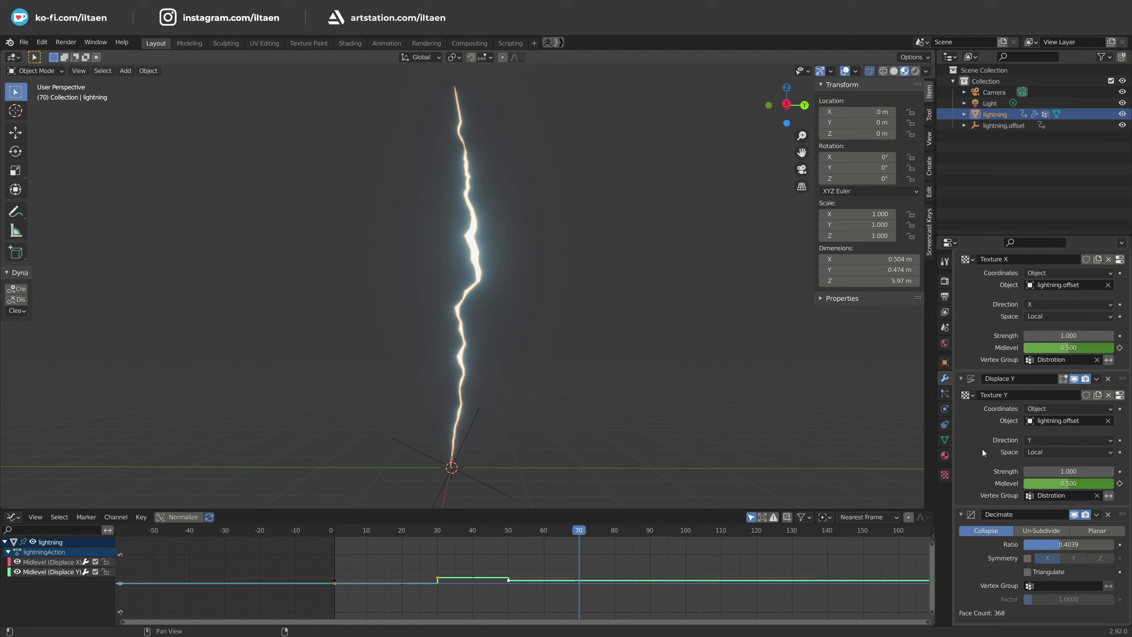
drag(1088, 483, 1070, 483)
click(1120, 483)
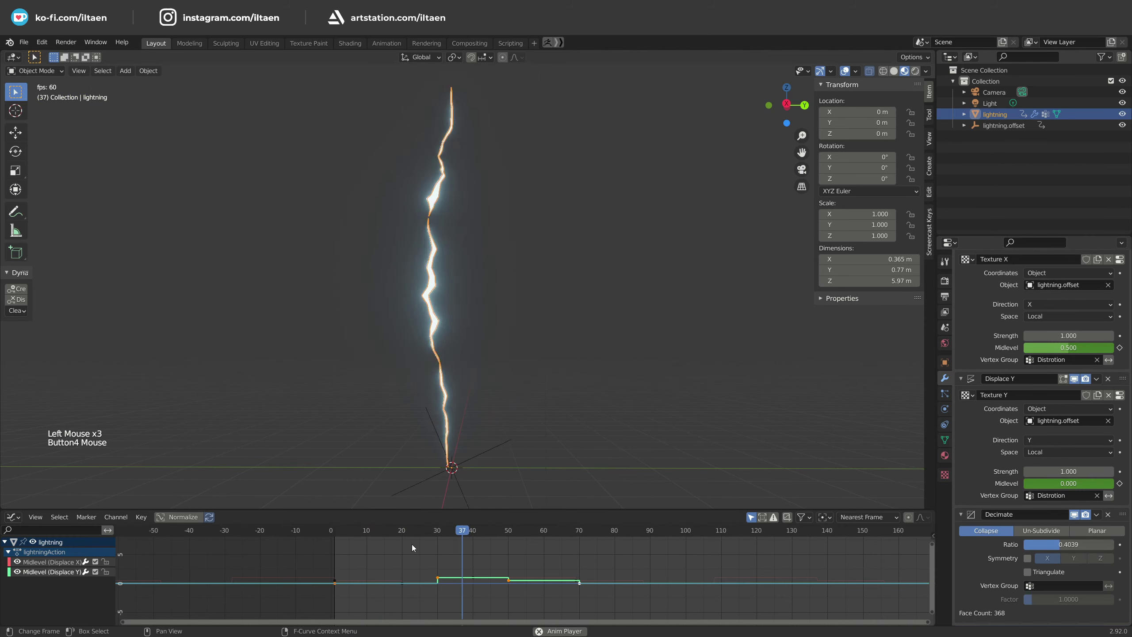
- Make the Displace Y midlevel curve cyclic and move its frame 30 keyframe to about frame 20
key(shift+e)
click(471, 572)
drag(467, 537, 434, 538)
drag(429, 570, 448, 589)
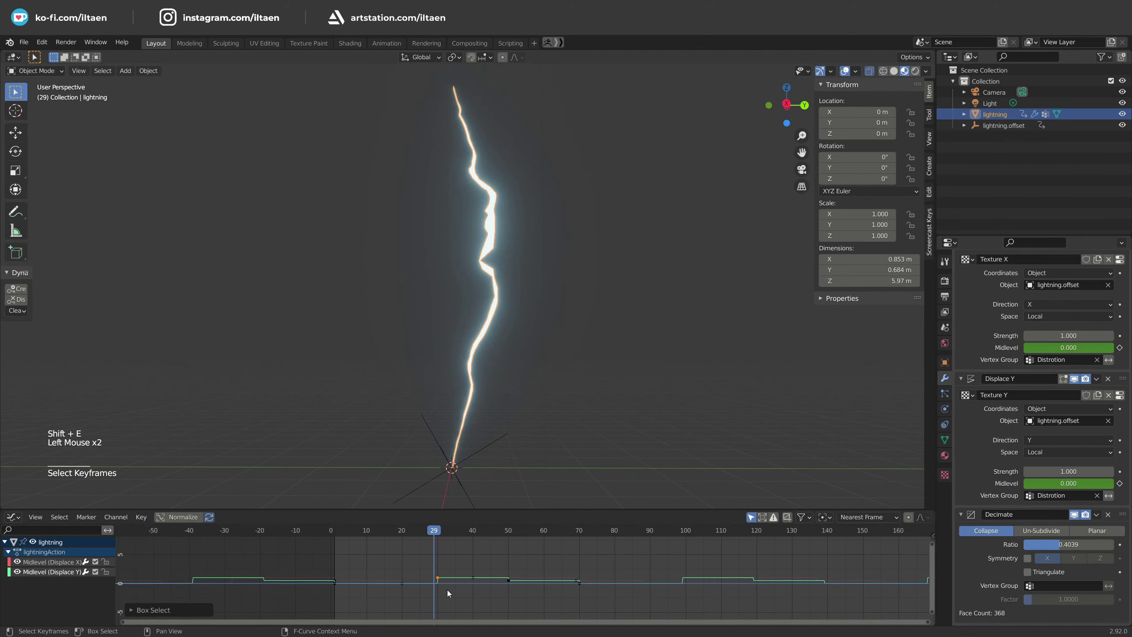
key(g)
key(x)
click(411, 591)
click(403, 534)
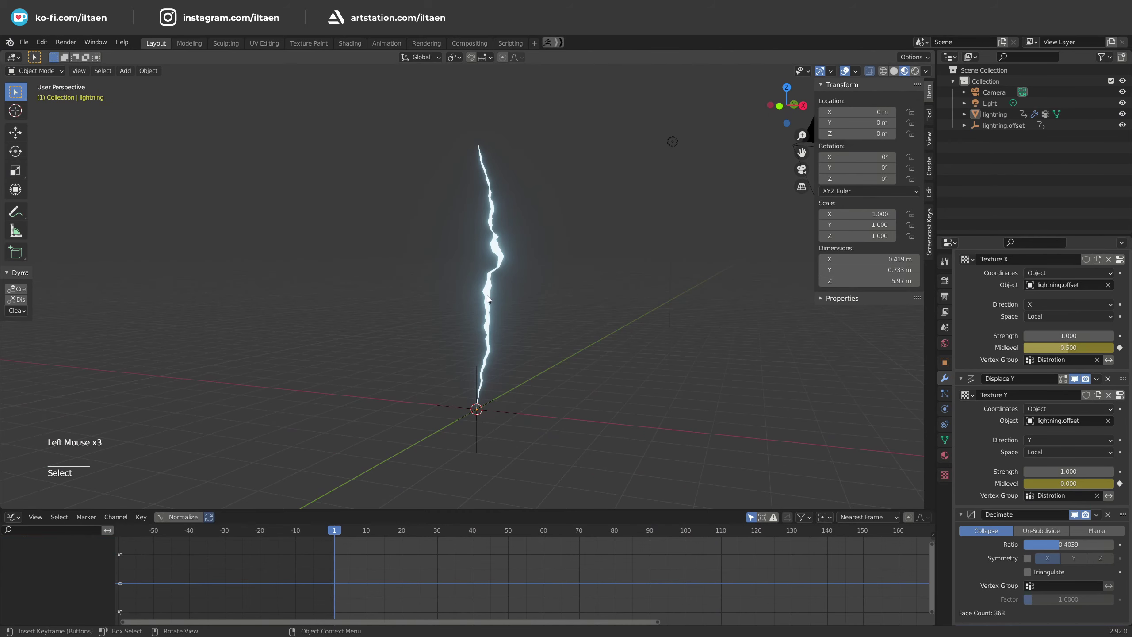
- Keyframe the lightning object's scale at 1 on frame 30 and at 0 on frame 31
click(486, 296)
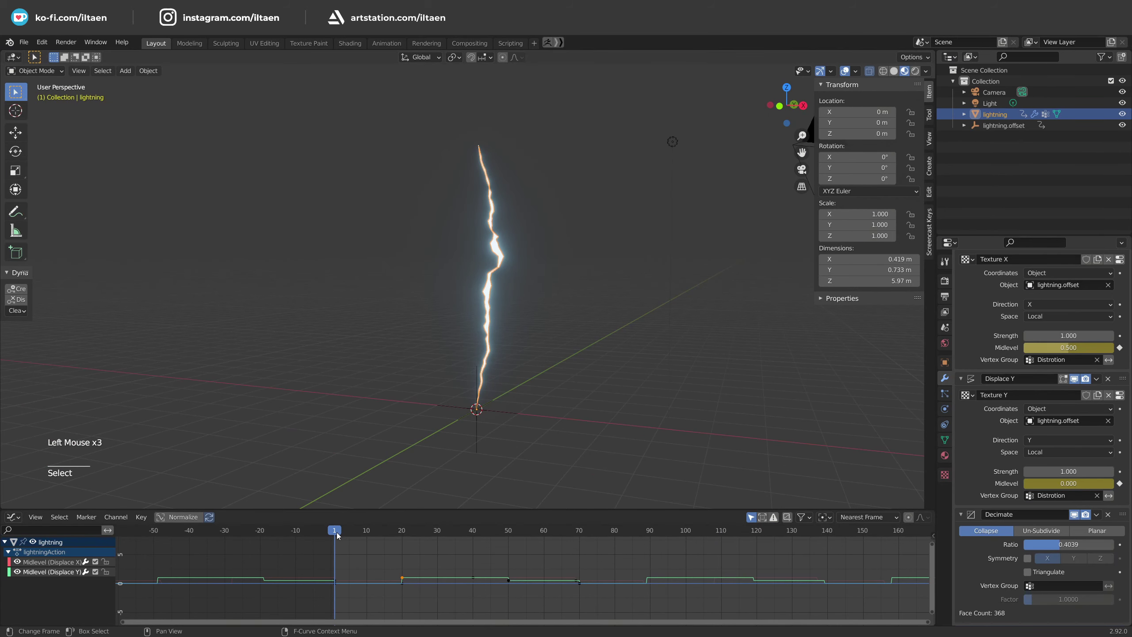
drag(336, 533, 437, 545)
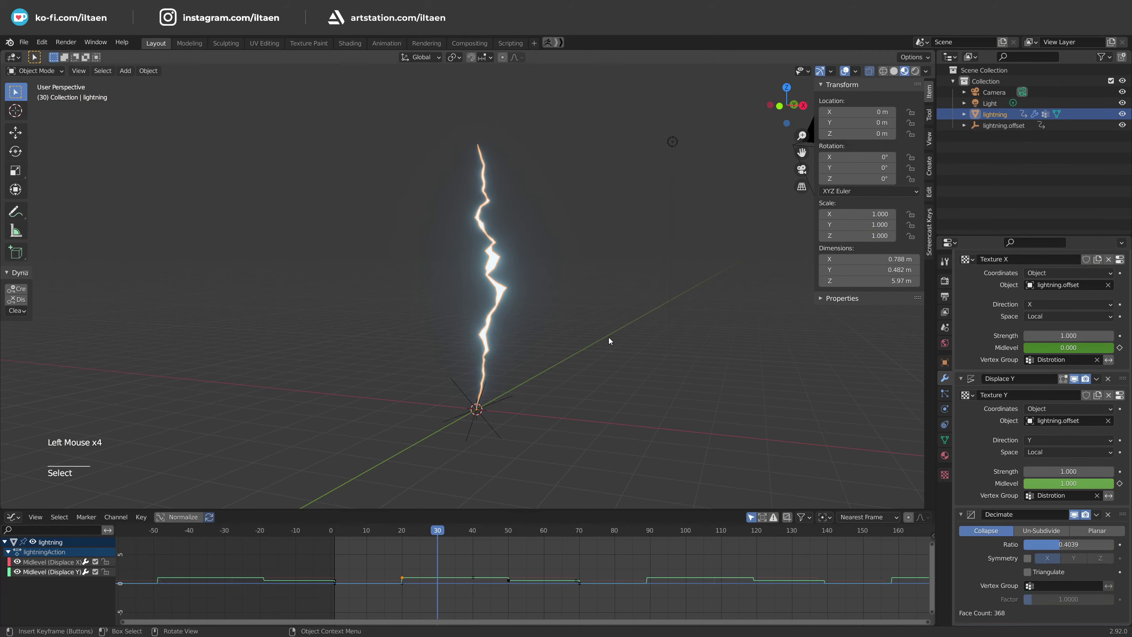
right_click(847, 224)
click(847, 222)
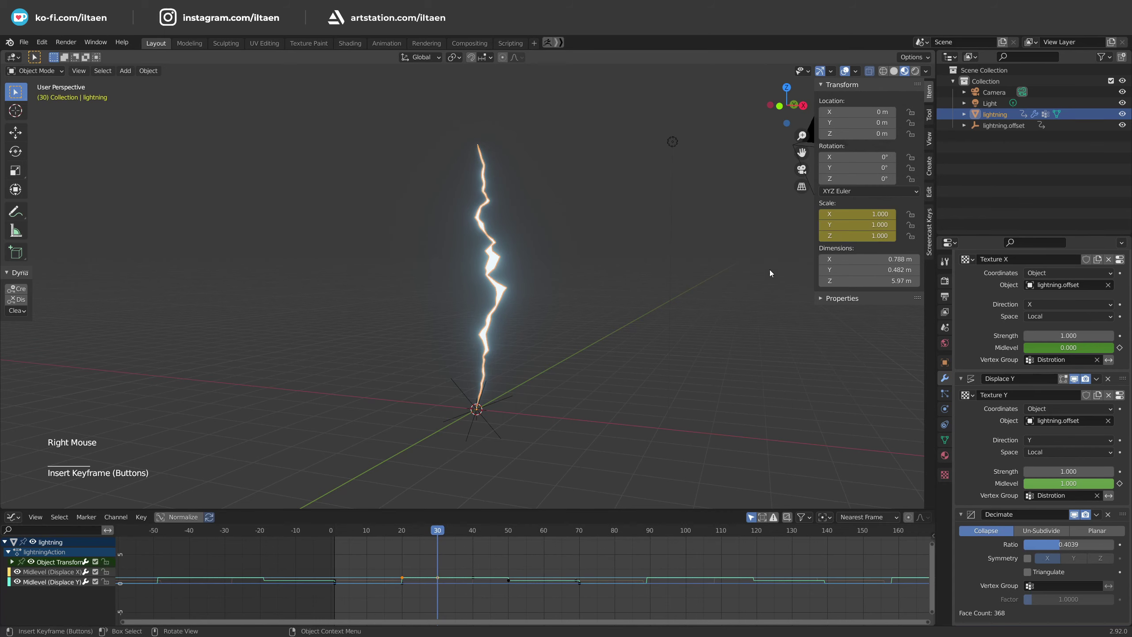
alt+scroll(527, 438, down, 1)
text(s0)
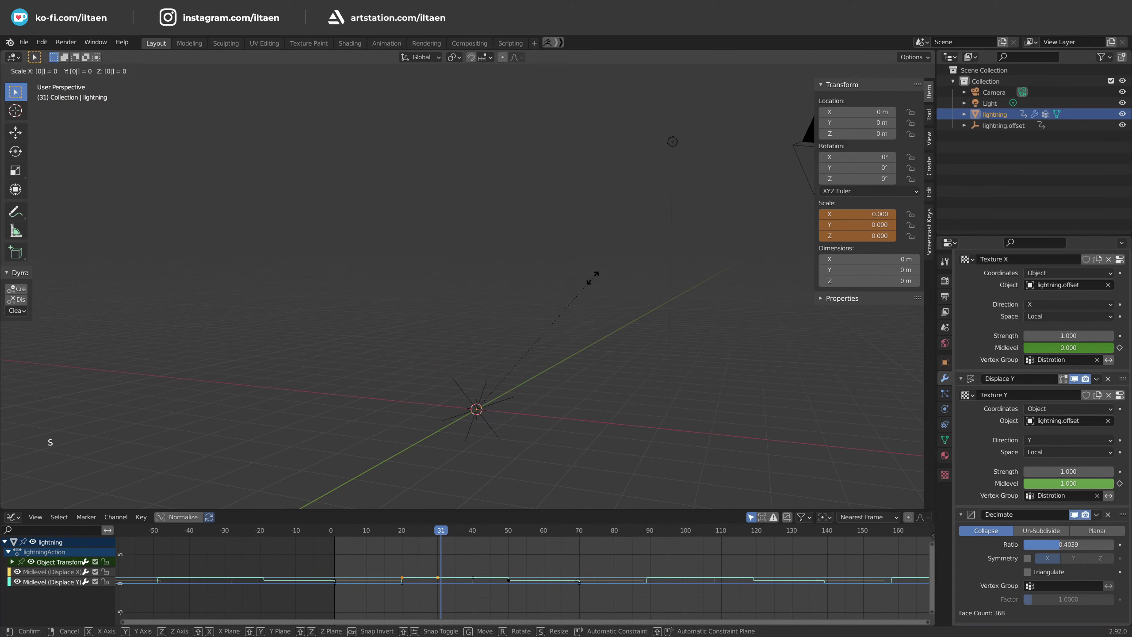
key(Return)
right_click(850, 224)
click(850, 223)
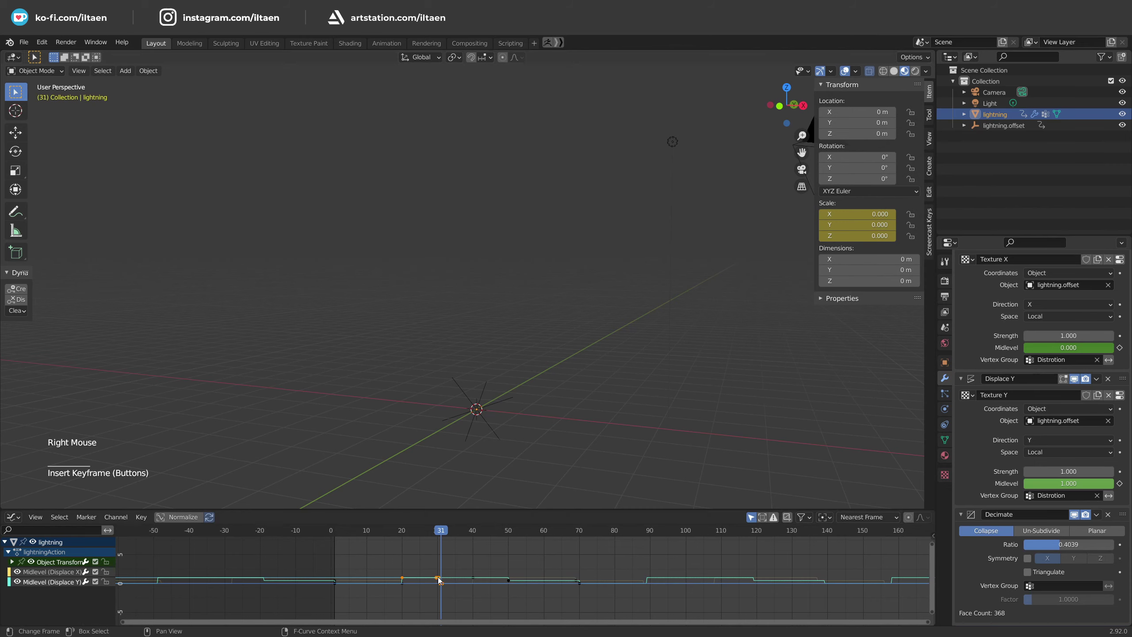
- Normalize the Graph Editor curves and keyframe the lightning object's scale at 0 on frame 50
scroll(439, 593, up, 1)
alt+scroll(439, 593, up, 4)
alt+scroll(442, 591, down, 4)
alt+scroll(442, 591, down, 1)
scroll(437, 592, up, 5)
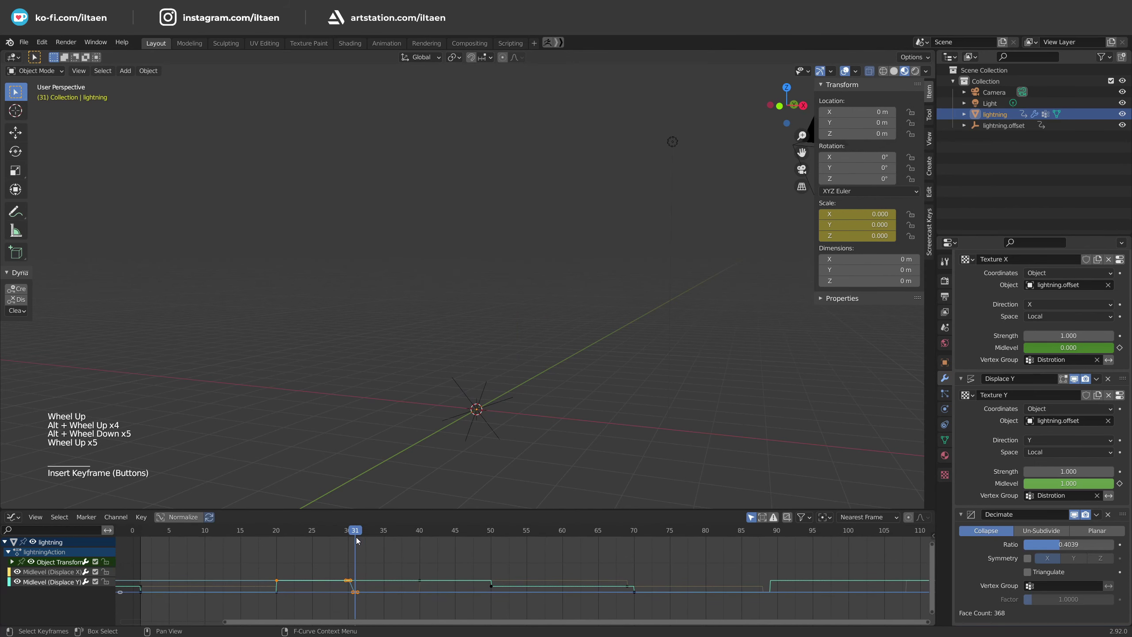
click(180, 517)
middle_drag(384, 585, 418, 588)
drag(421, 535, 510, 538)
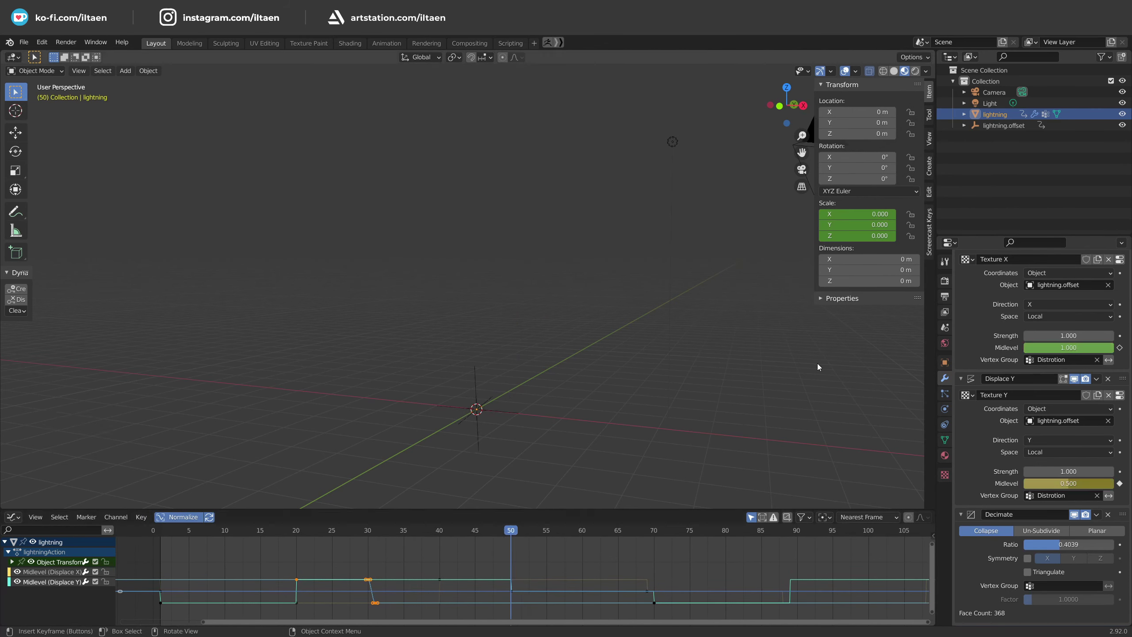
right_click(858, 223)
click(858, 224)
- Keyframe the lightning object's X, Y and Z scale at 1 on frame 51
alt+scroll(852, 298, down, 1)
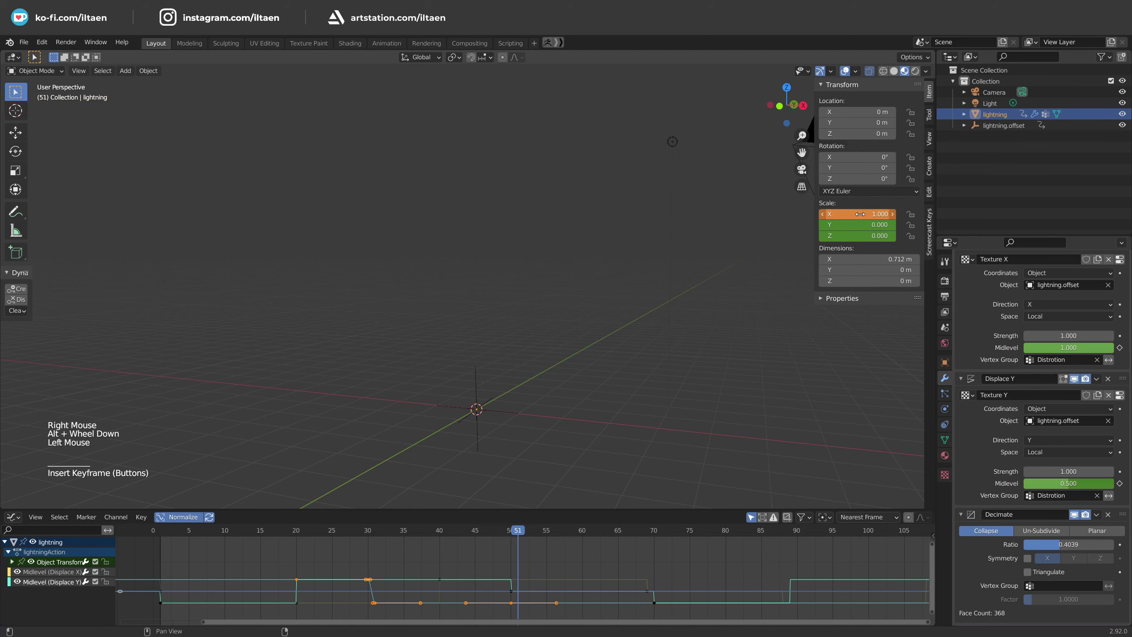
key(Return)
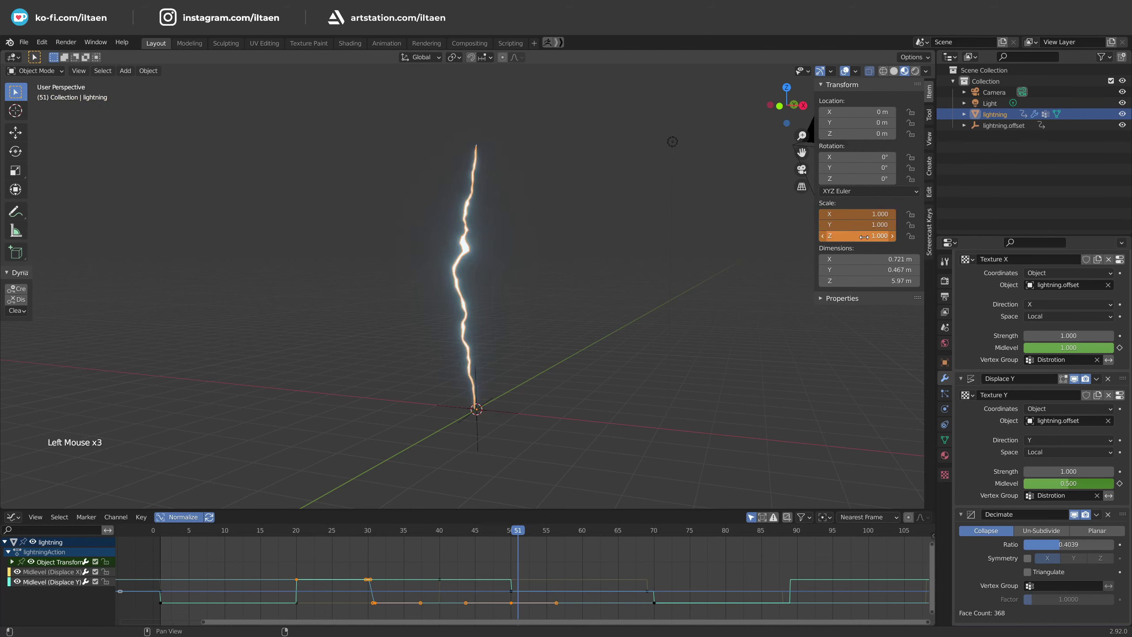
key(i)
drag(522, 531, 332, 531)
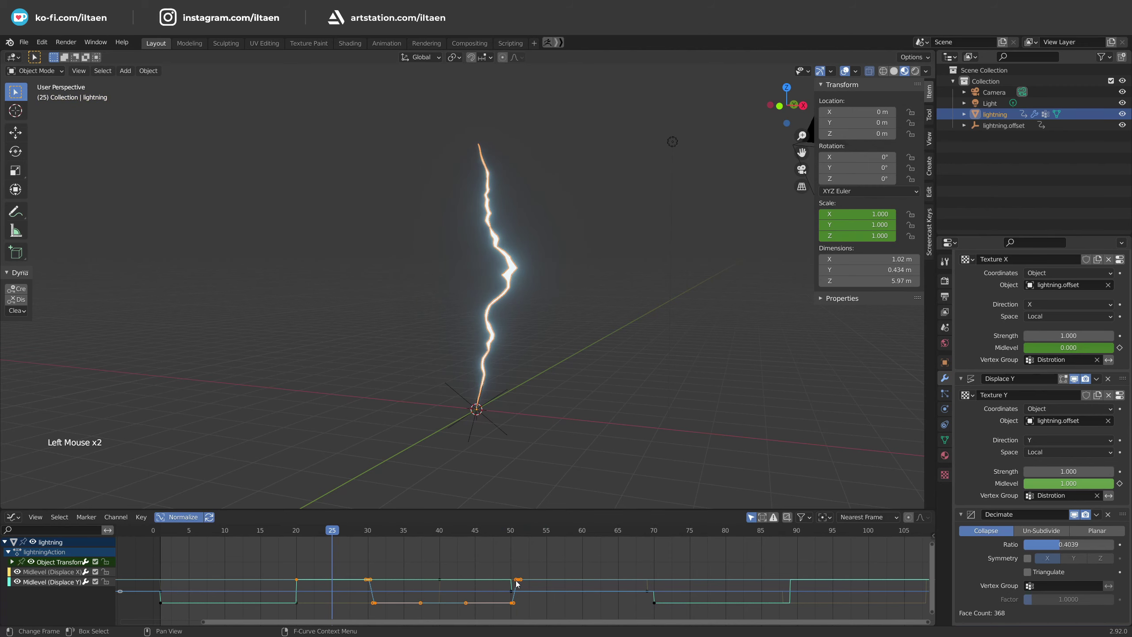
- Isolate the X, Y and Z Scale curves by hiding all other channels in the Graph Editor
click(12, 562)
click(37, 572)
shift+click(36, 581)
shift+click(37, 591)
key(shift+h)
- Move the scale keyframes on frames 50 and 51 back to about frames 41 and 42
drag(488, 562, 546, 620)
key(g)
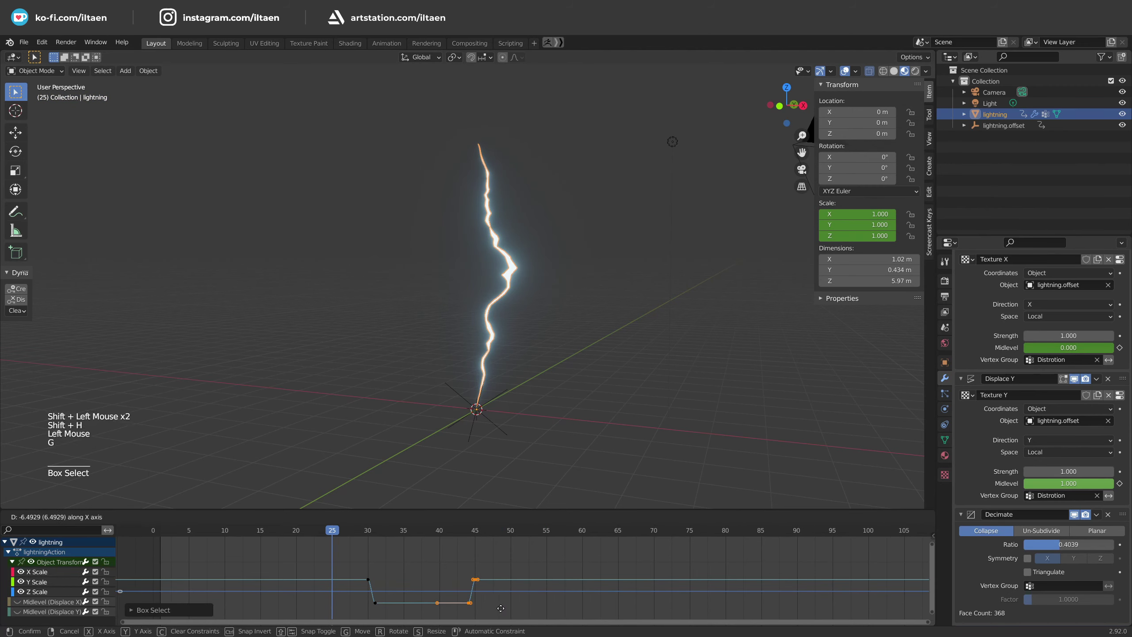
click(502, 598)
scroll(413, 573, down, 2)
mouse_move(419, 531)
mouse_down()
mouse_move(457, 530)
mouse_move(437, 531)
mouse_up()
drag(473, 566, 506, 600)
key(g)
click(493, 595)
- Duplicate the scale flicker keyframes to start at about frame 60, and shorten the copy to end at about frame 67
drag(429, 564, 497, 606)
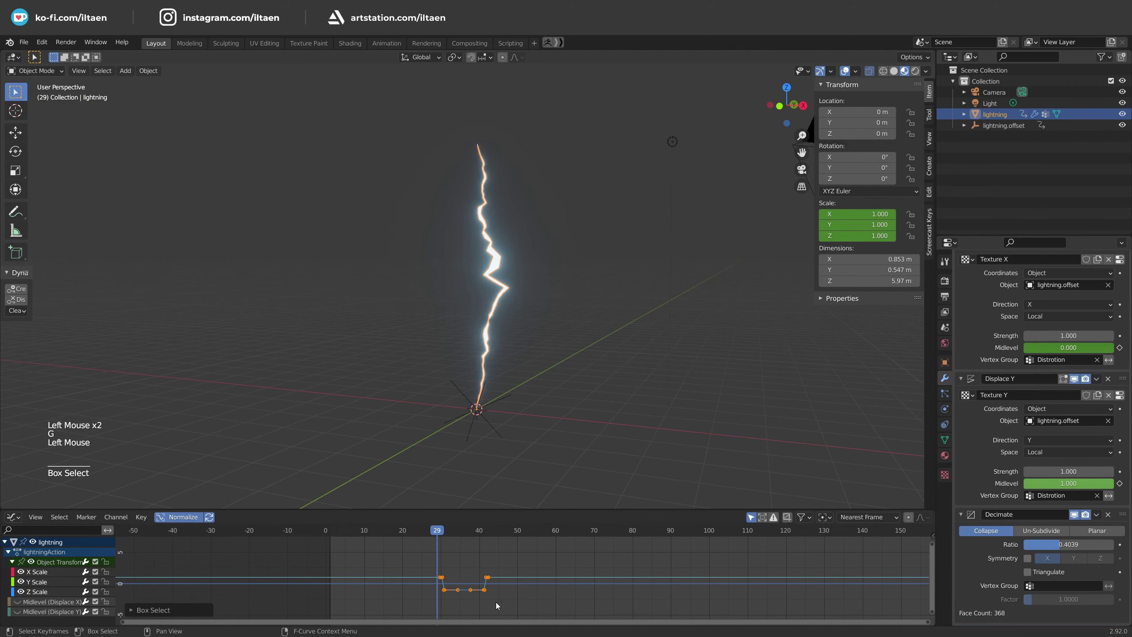
click(613, 609)
drag(591, 566, 618, 602)
key(g)
click(596, 599)
click(535, 563)
- Keyframe the lightning's scale at 1 on frame 1 and make all scale curves cyclic
drag(392, 533, 327, 538)
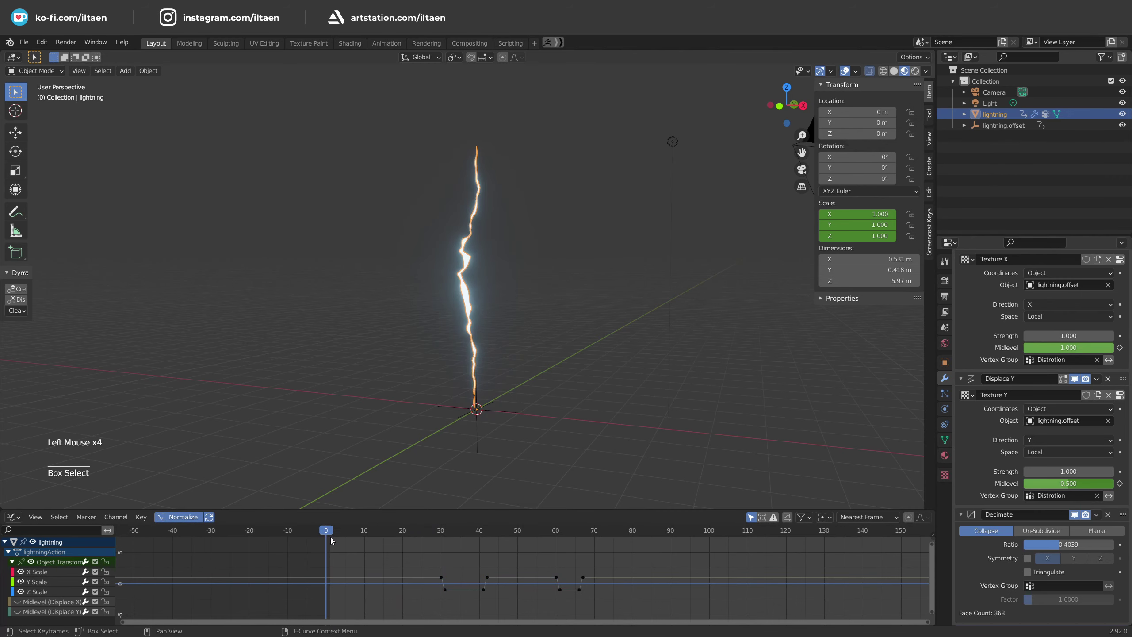
click(330, 539)
right_click(834, 214)
key(a)
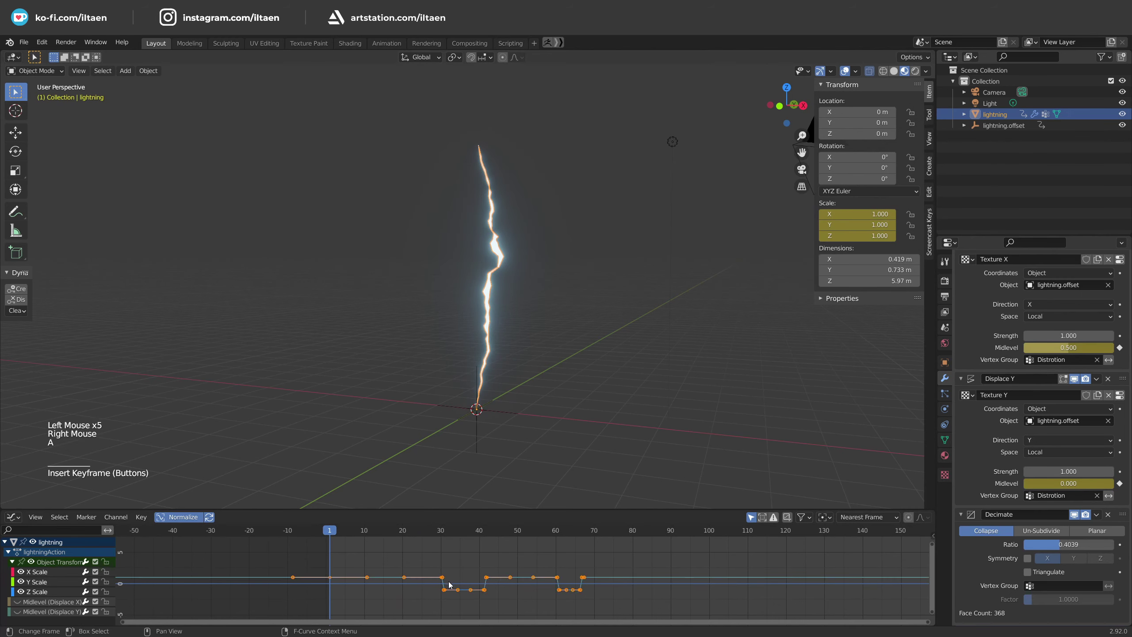
key(shift+e)
click(443, 580)
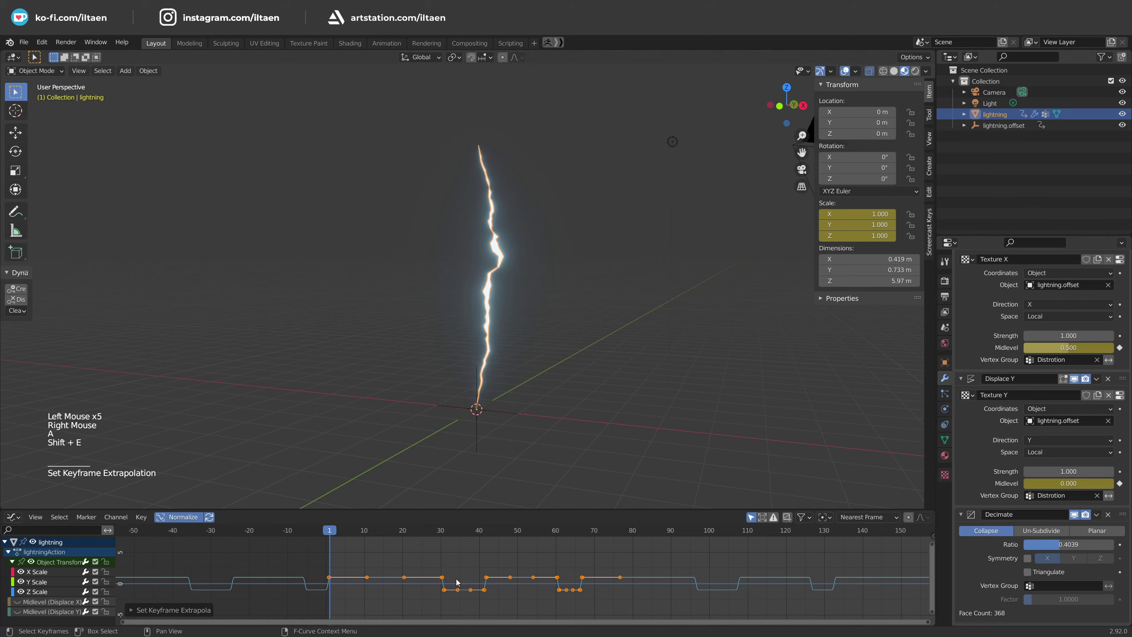
- Shift the scale keyframes after frame 1 earlier so the first drop starts at frame 16, and play back the animation
key(space)
key(space)
drag(435, 563, 633, 602)
key(g)
click(579, 593)
click(460, 602)
scroll(460, 602, up, 3)
key(space)
middle_drag(510, 469, 572, 470)
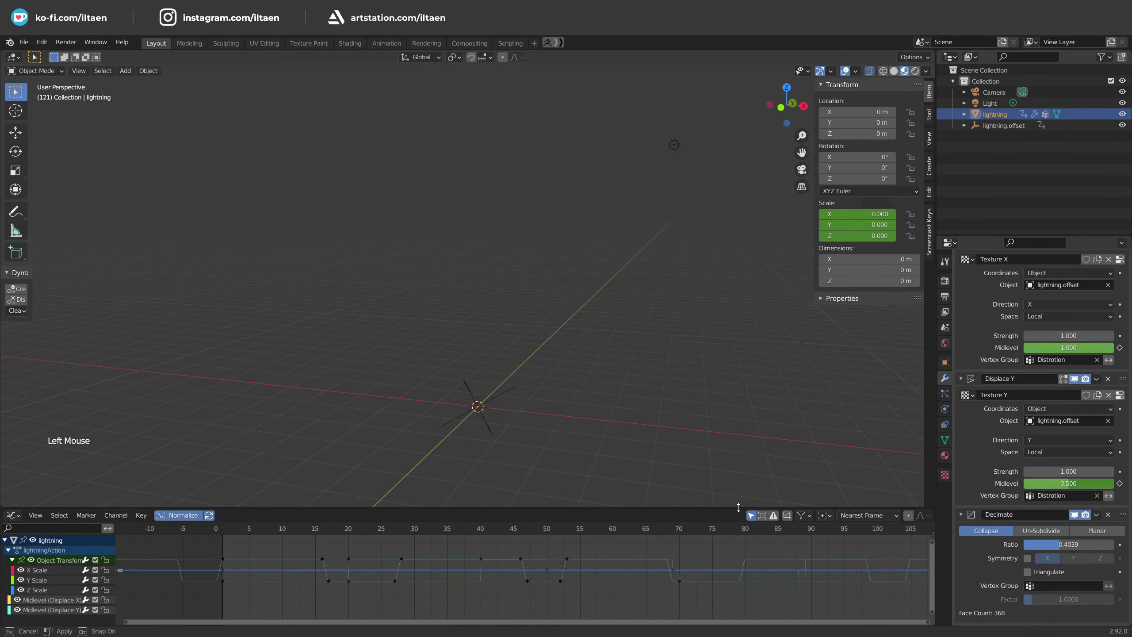
- Enlarge the Graph Editor area and split off a thin Timeline strip above it
drag(738, 509, 738, 462)
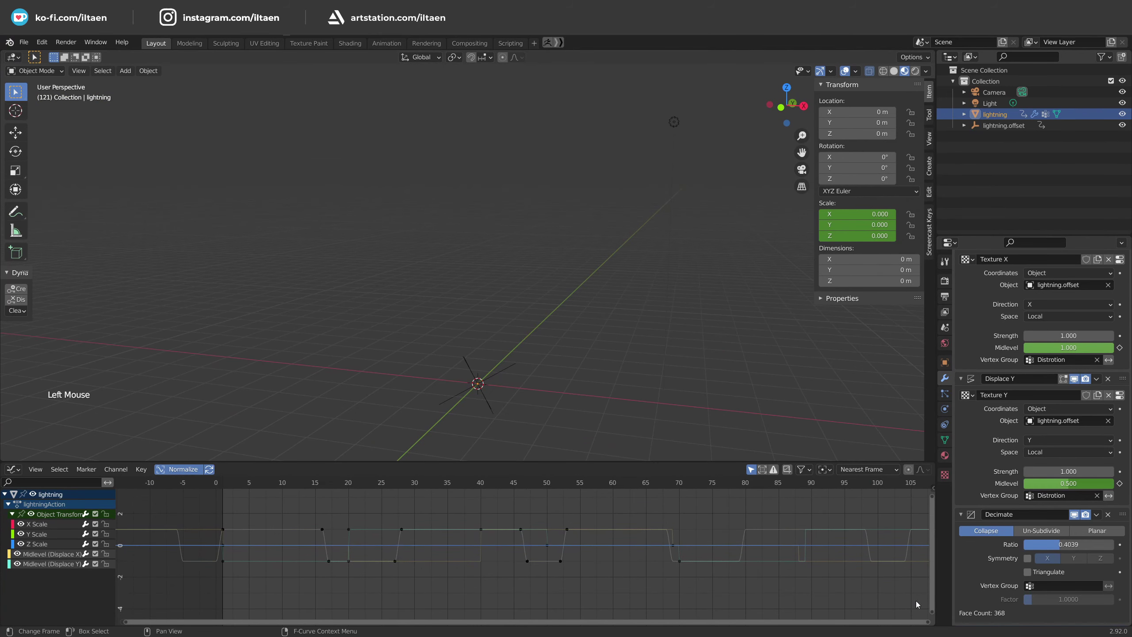
drag(933, 623, 918, 476)
click(13, 469)
click(216, 514)
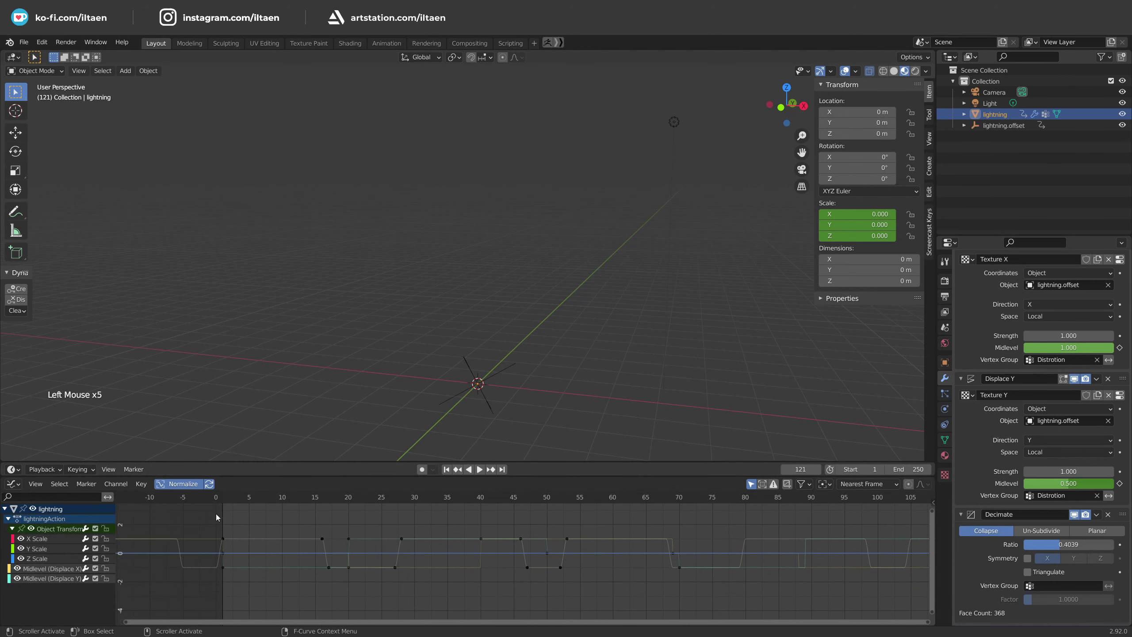
- Go to frame 1, add a plane at the origin and scale it up to about 42.8 m wide
click(222, 497)
click(536, 375)
key(shift+a)
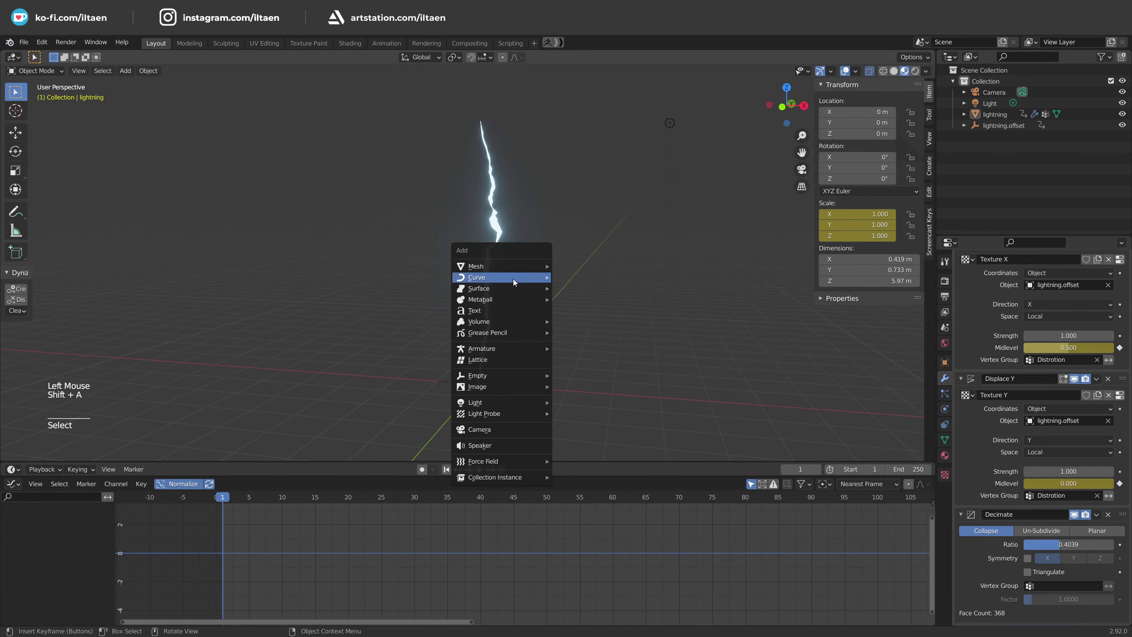
mouse_move(514, 267)
click(575, 269)
key(s)
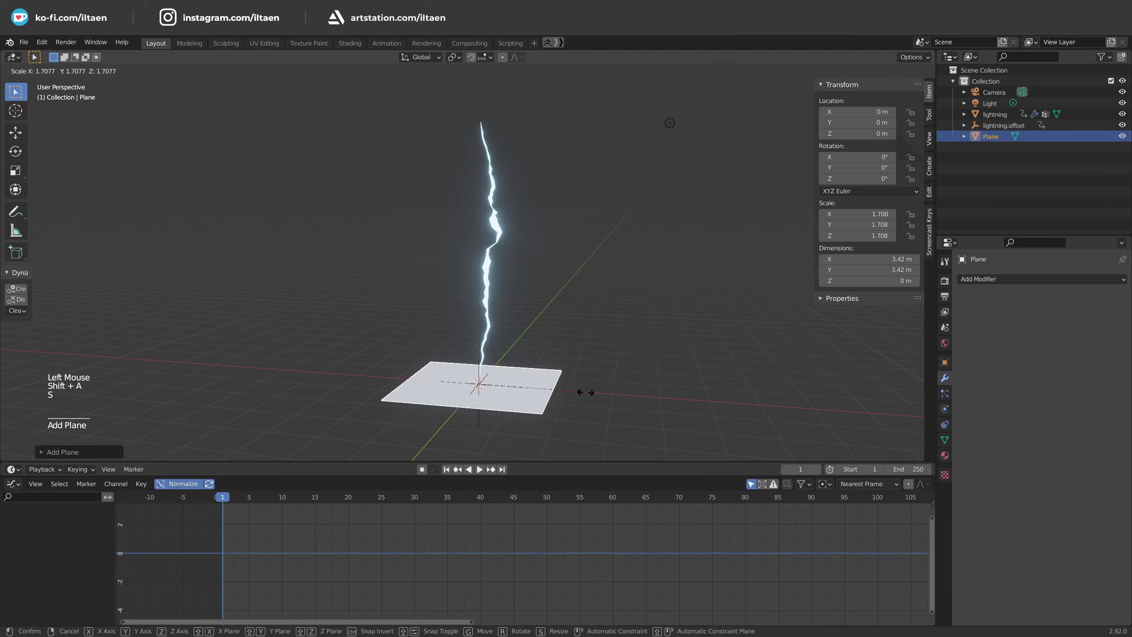
click(820, 404)
- Set the world background strength to 0.1 and enable scene lights and scene world in the viewport shading
click(945, 343)
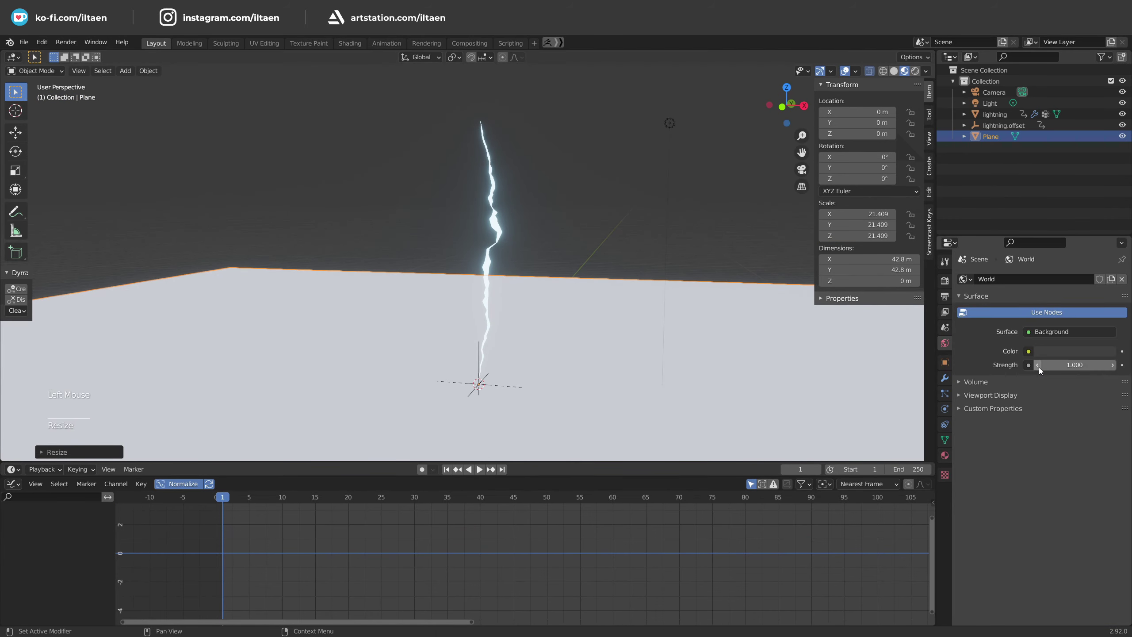
click(926, 71)
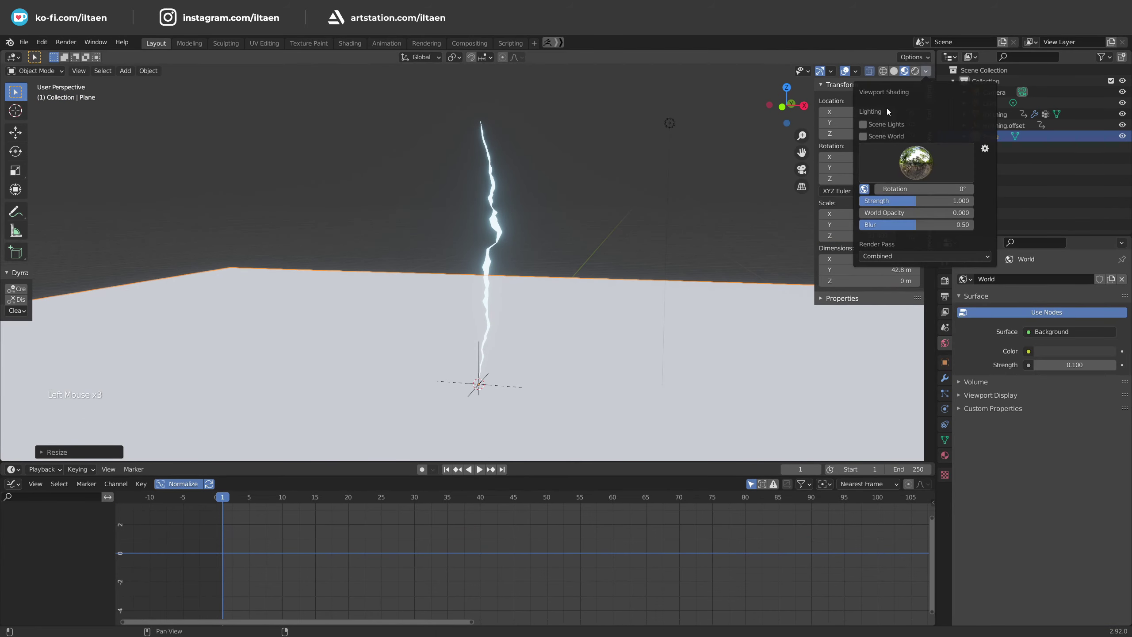
click(862, 124)
click(863, 138)
middle_drag(637, 246, 650, 217)
scroll(650, 216, down, 2)
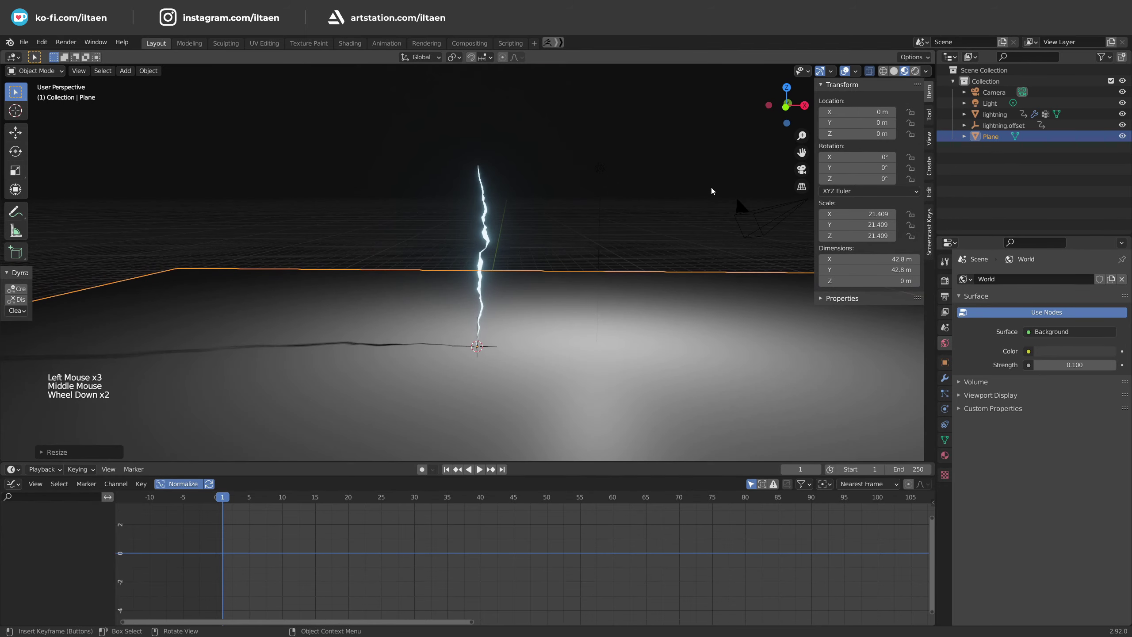
- Move the Light beside the base of the lightning bolt, about 0.6 m above the plane
click(984, 104)
key(g)
click(537, 405)
middle_drag(537, 405, 549, 396)
alt+middle_drag(549, 397, 577, 329)
key(g)
click(539, 360)
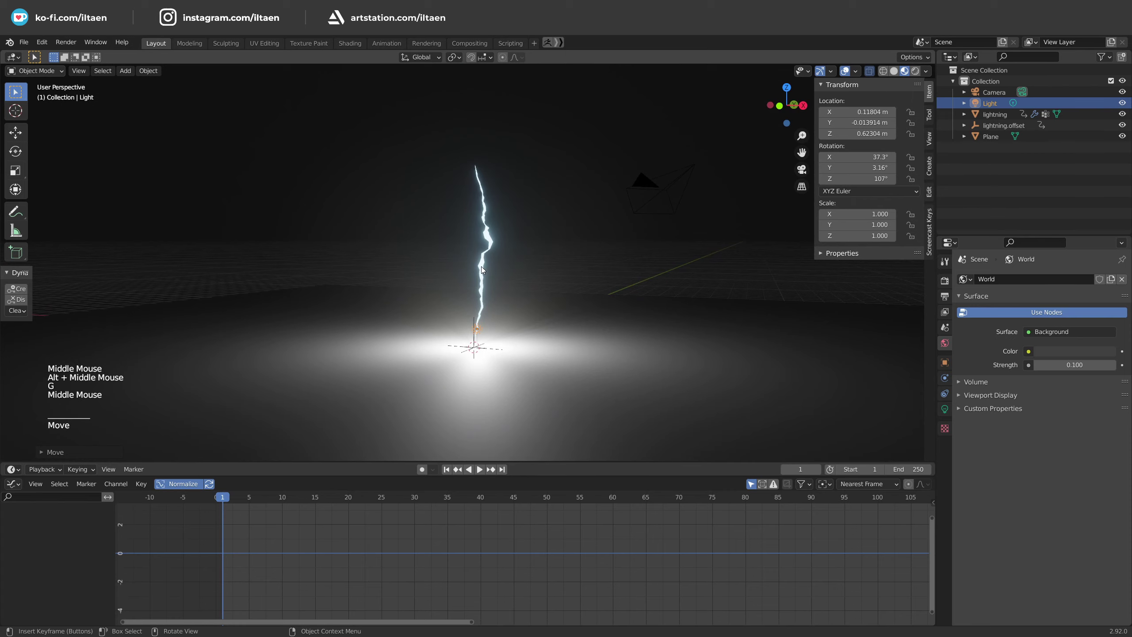
- Set the point light's power to 100 W, its radius to 0.2 m and its color to pale blue
scroll(482, 270, up, 3)
middle_drag(525, 364, 530, 370)
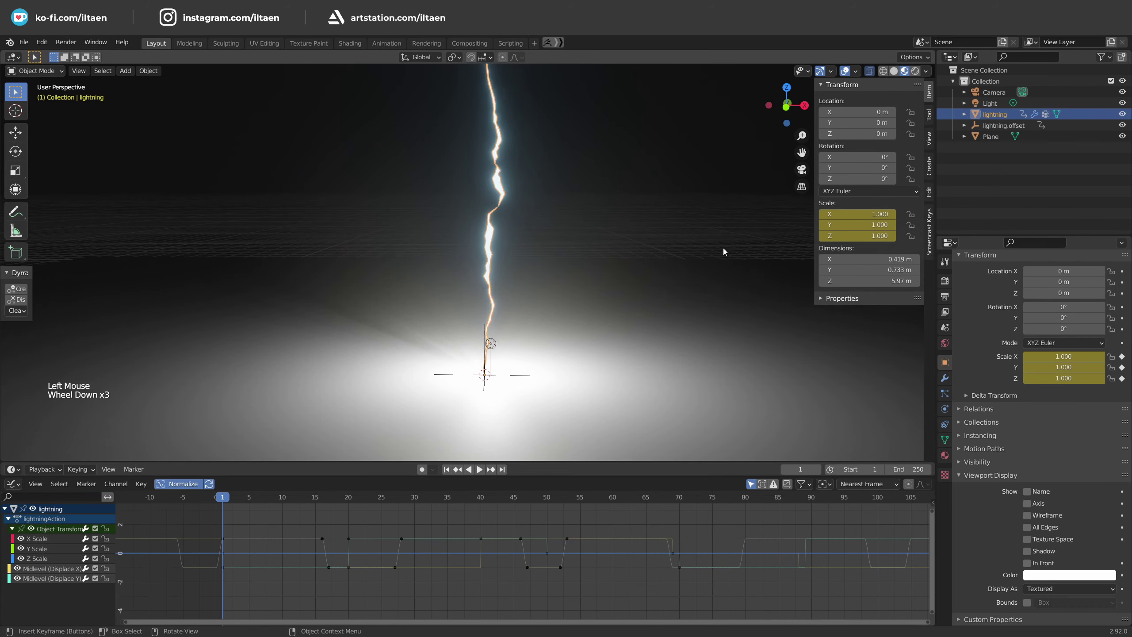
middle_drag(724, 248, 687, 255)
click(482, 347)
click(945, 409)
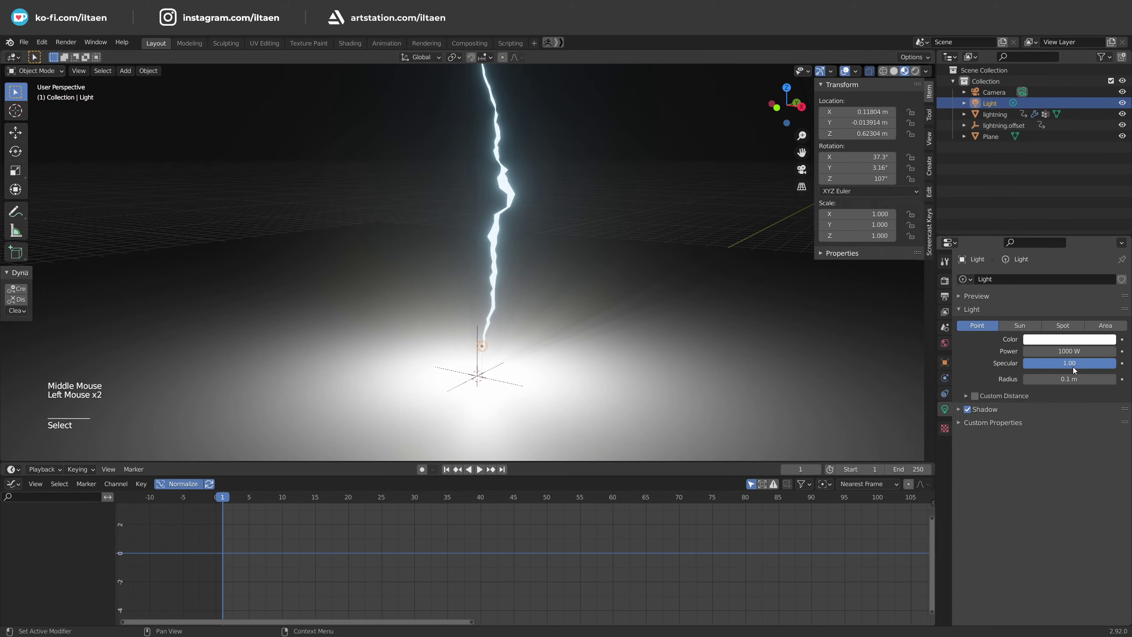
text(100)
key(Return)
click(1069, 339)
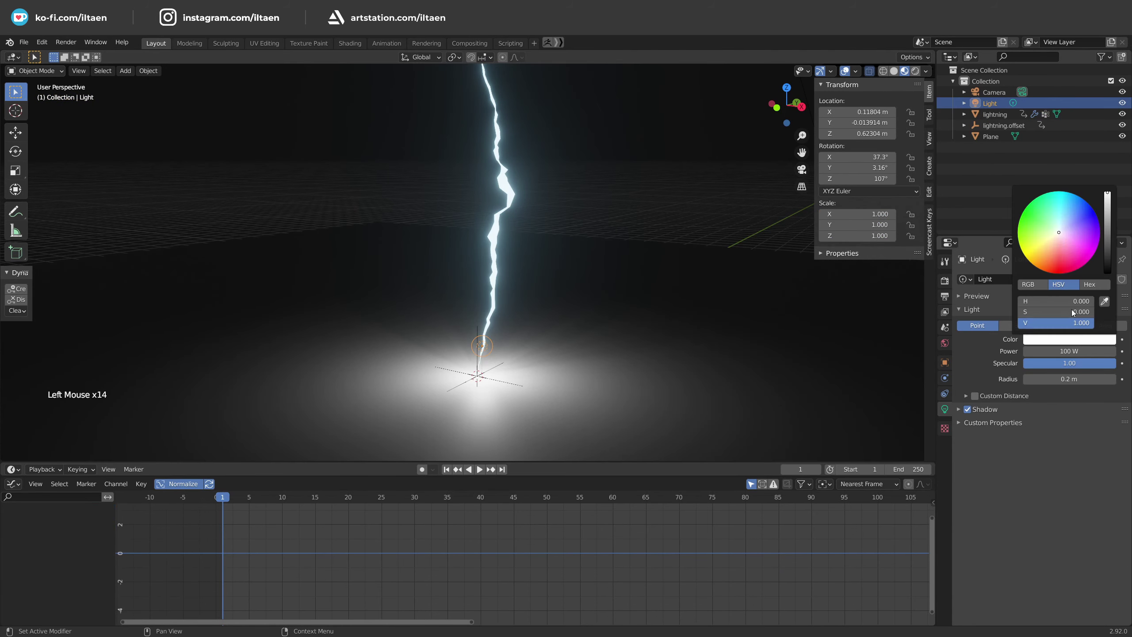
drag(1060, 232, 1064, 225)
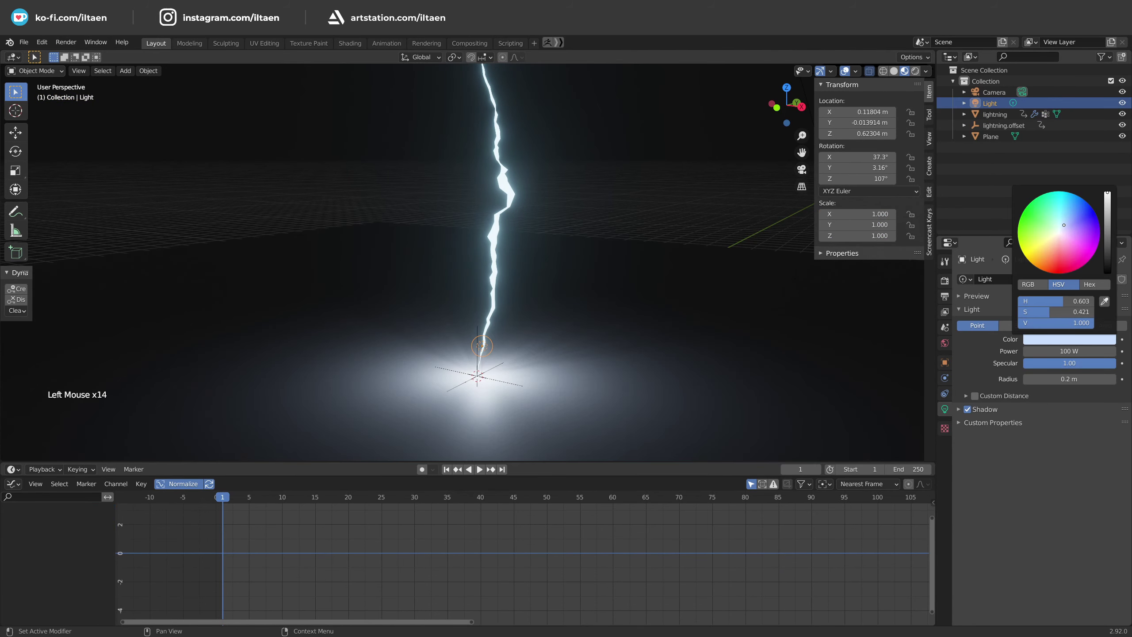
middle_drag(587, 308, 499, 258)
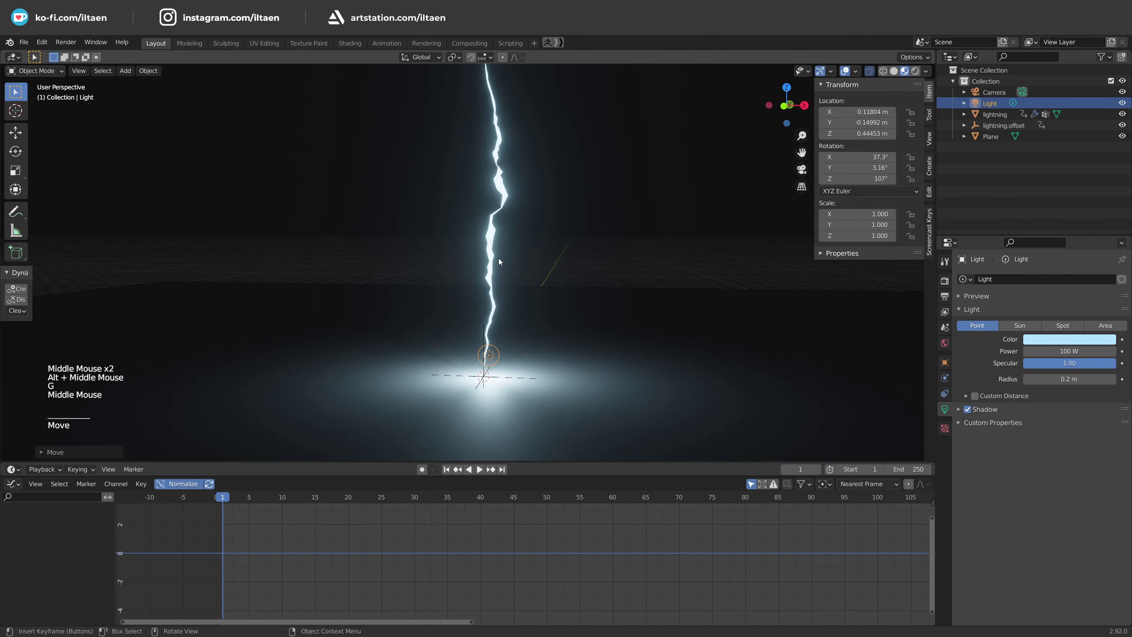
- Add a custom property named Power to the lightning object with a maximum of 10
click(490, 254)
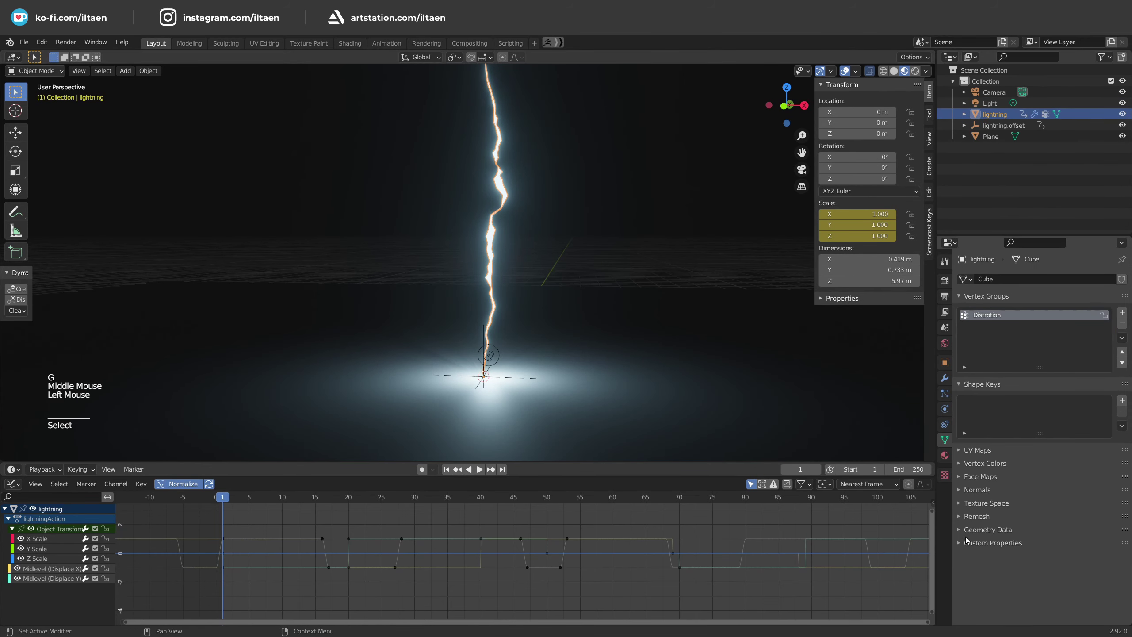
click(945, 363)
scroll(975, 528, down, 3)
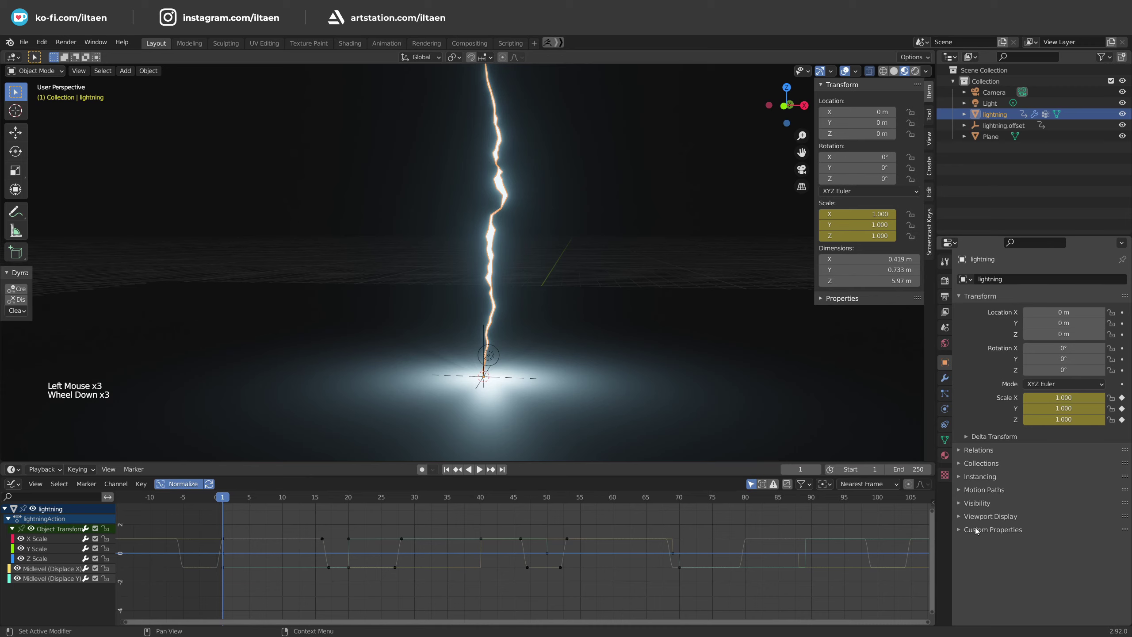
click(977, 530)
scroll(977, 530, down, 2)
click(1028, 545)
click(1099, 584)
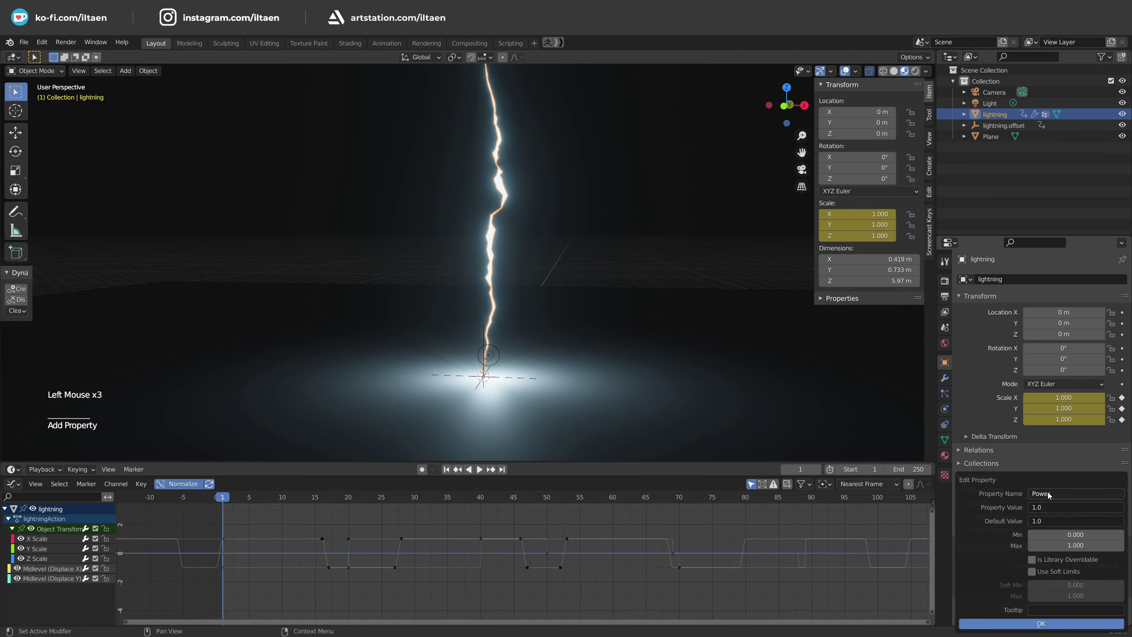
text(Power)
click(1049, 543)
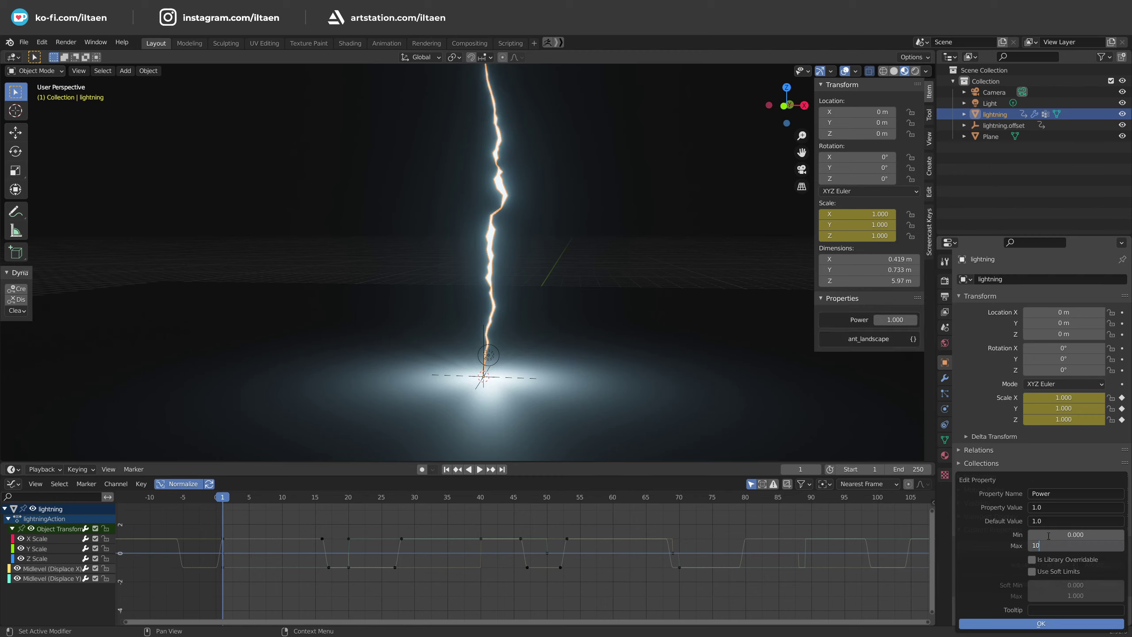
click(1042, 625)
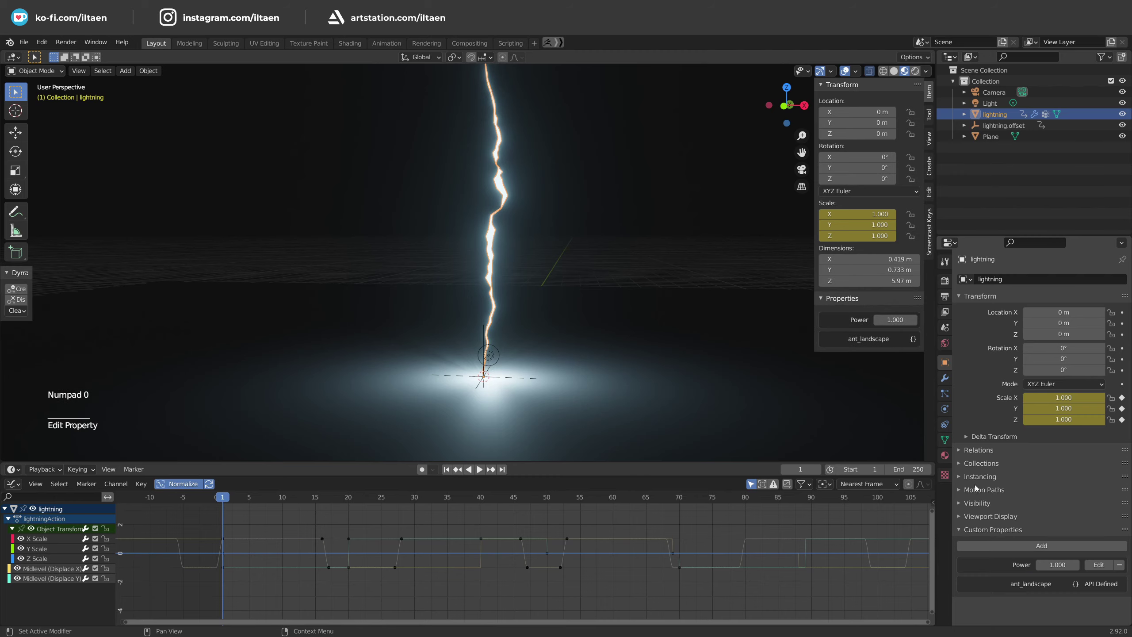
- Keyframe the lightning's Power property at 10 on frames 1 and 16
right_click(889, 319)
click(891, 318)
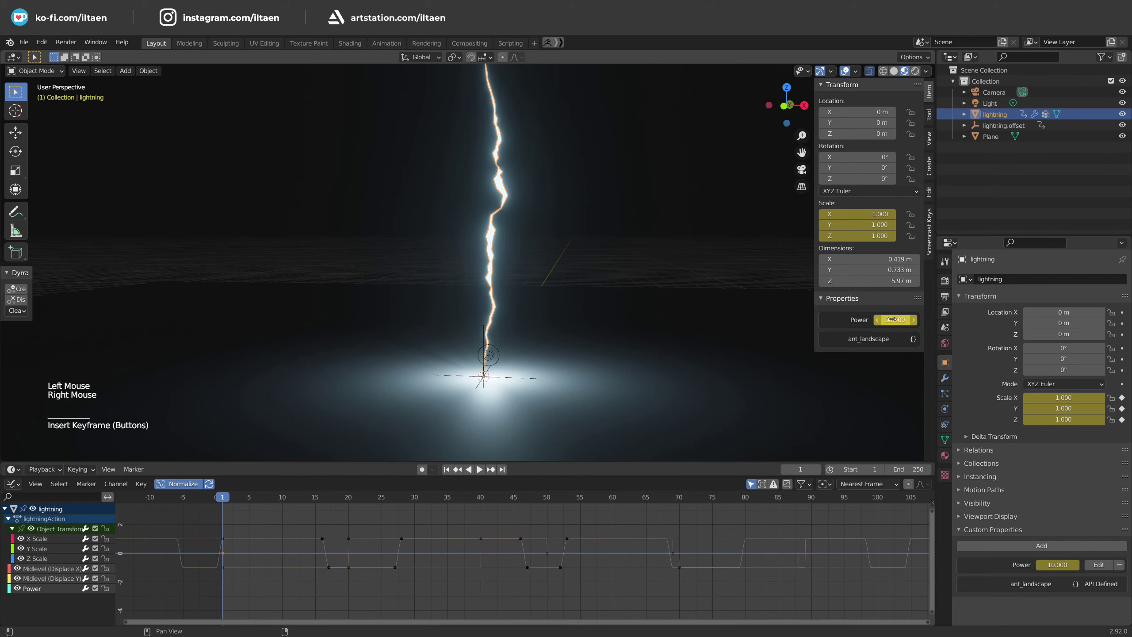
drag(223, 501, 320, 507)
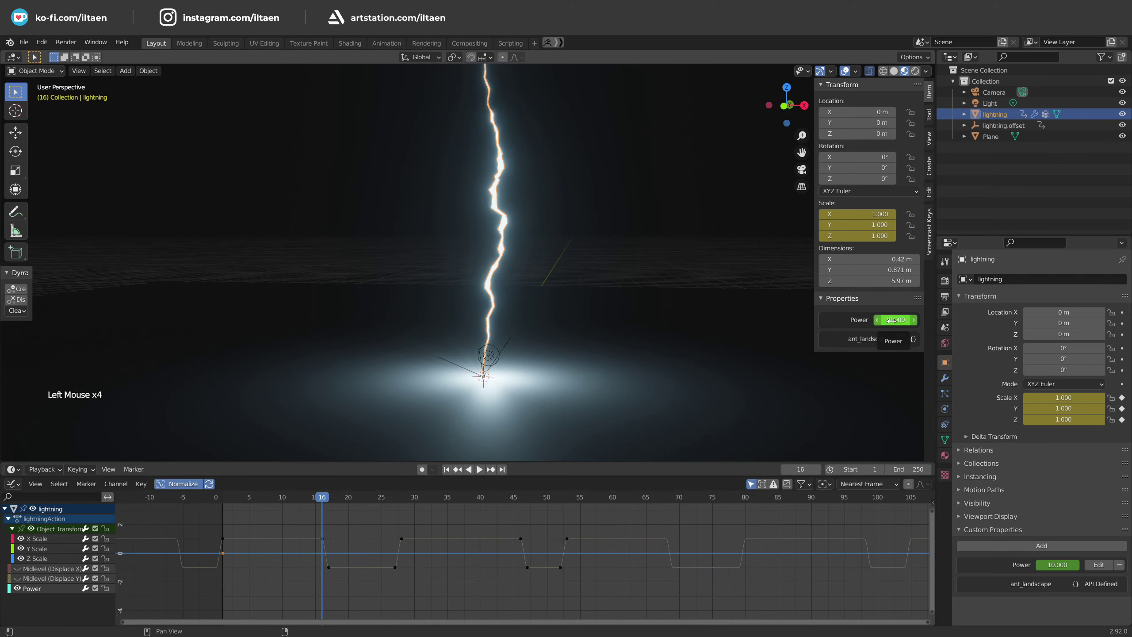
right_drag(895, 320, 895, 322)
- Keyframe the Power property at 0 on frames 17 and 27
alt+scroll(842, 328, down, 1)
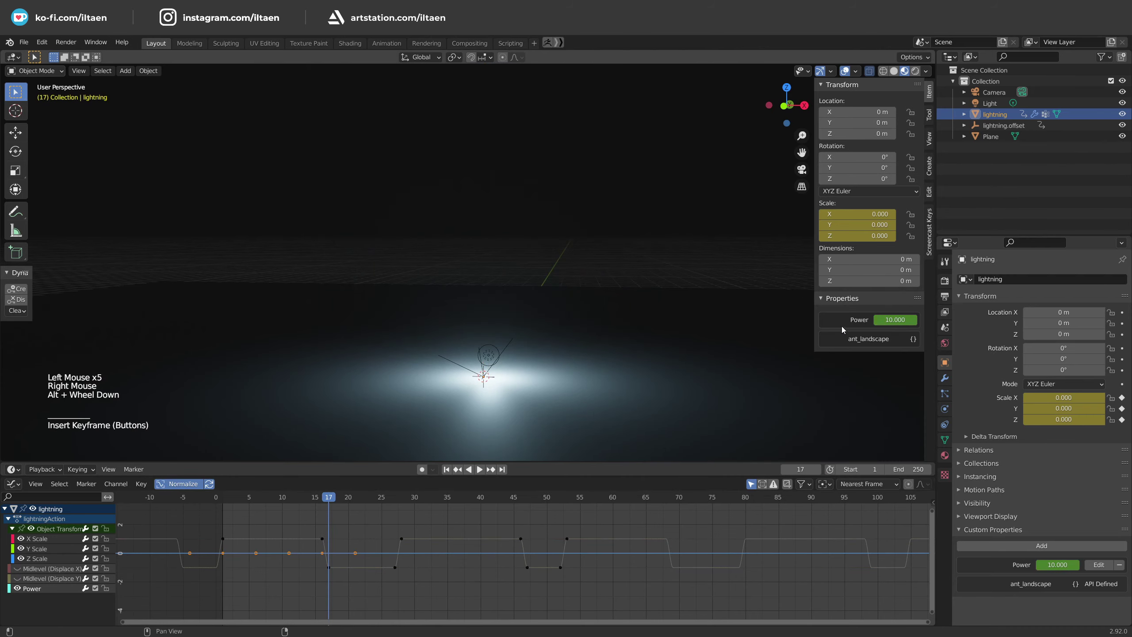
key(Return)
right_click(891, 318)
click(891, 319)
drag(334, 500, 393, 510)
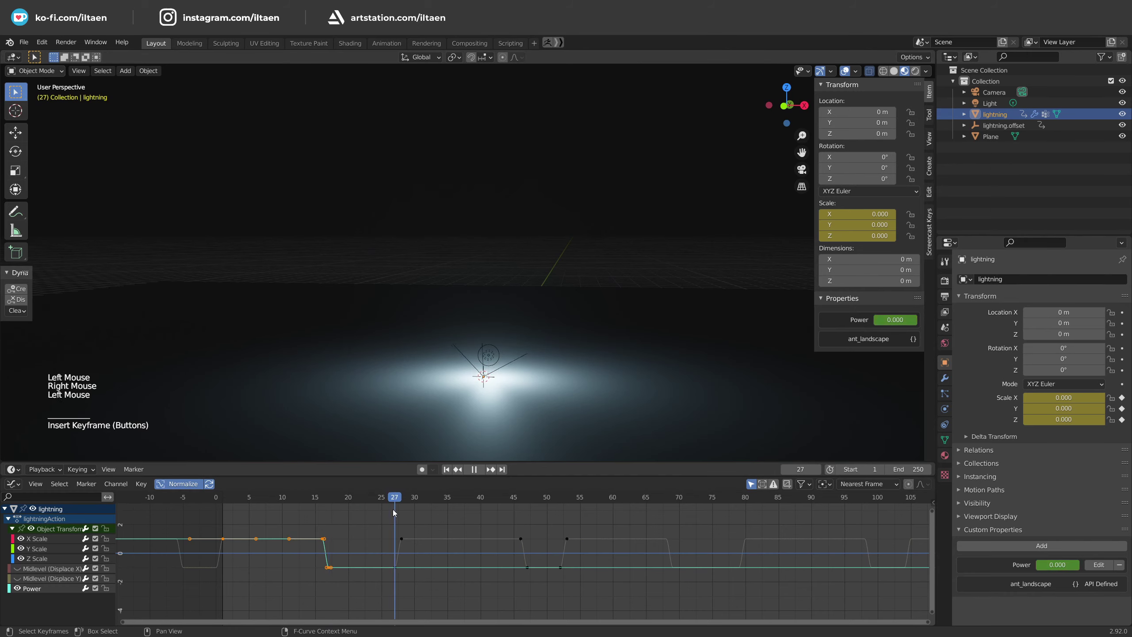
click(474, 469)
right_click(888, 320)
click(887, 321)
- Keyframe the Power property at 10 on frame 28
alt+scroll(838, 377, down, 1)
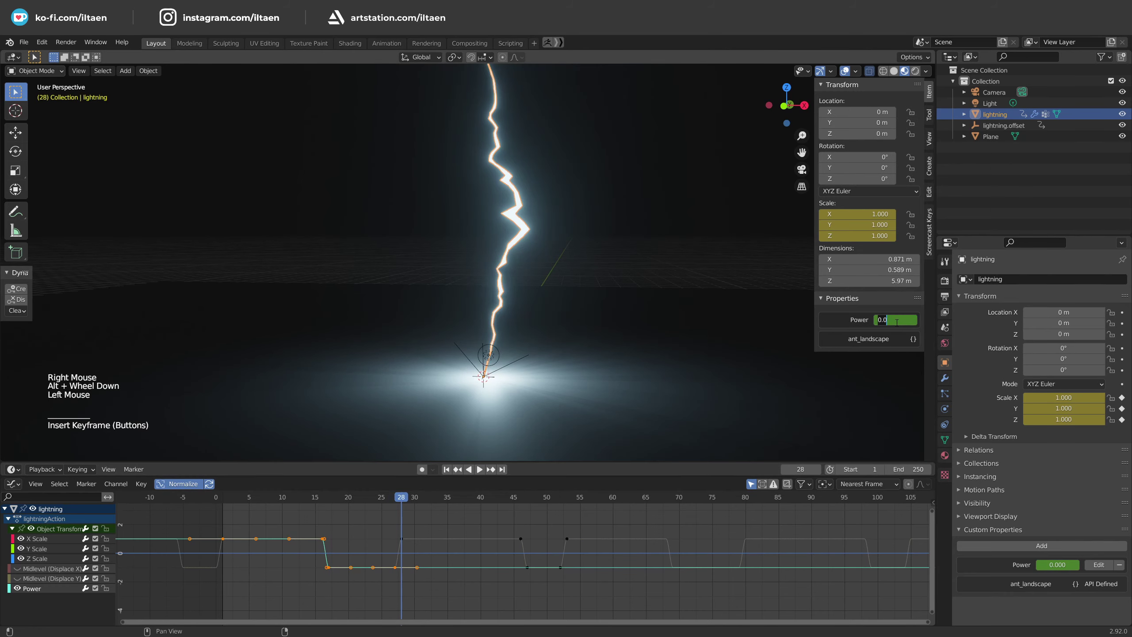
right_click(896, 321)
click(893, 323)
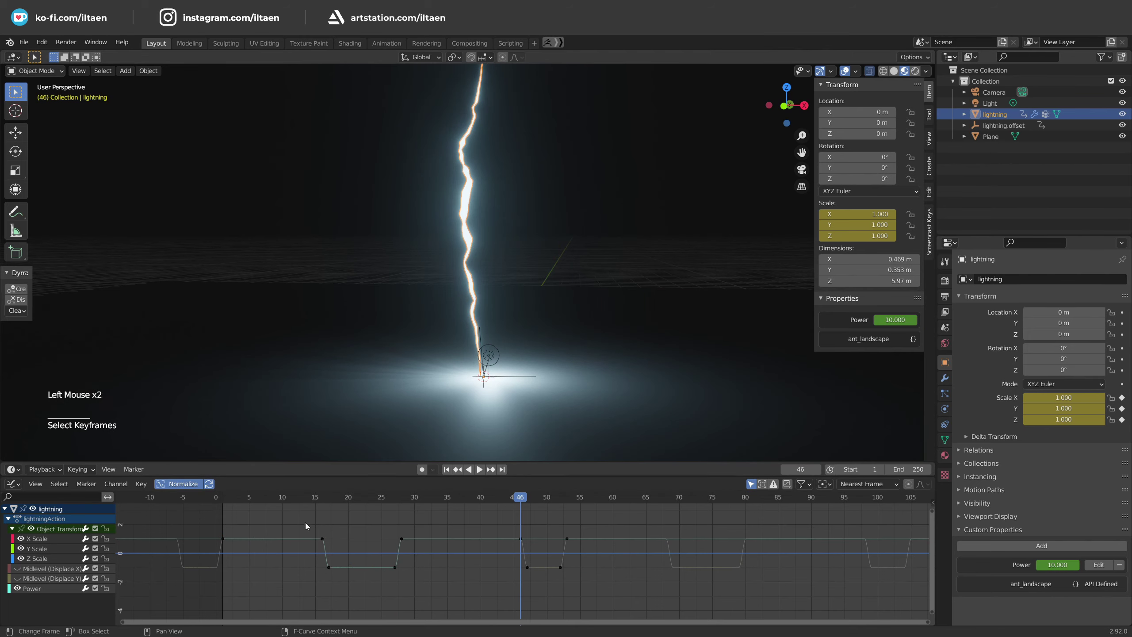
- Duplicate the Power dip's keyframes to about frames 46 to 53, aligned with the second scale flicker
drag(305, 523, 410, 592)
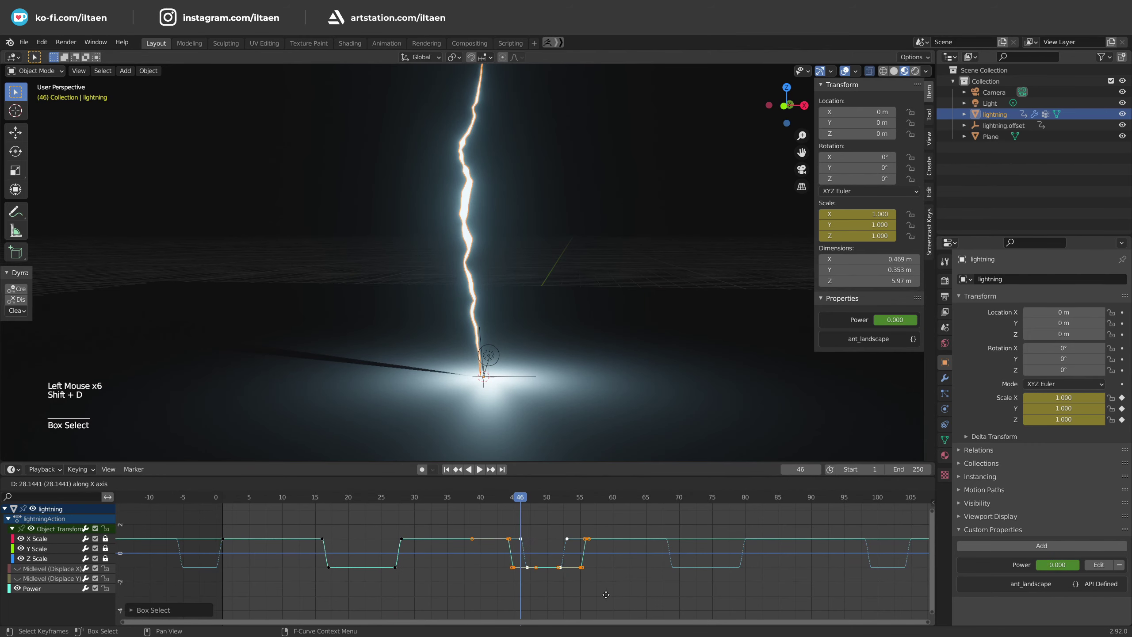
click(589, 596)
- Make the lightning's Power curve cyclic, then hide the X, Y and Z Scale curves so only Power is shown
key(a)
key(shift+a)
key(shift+e)
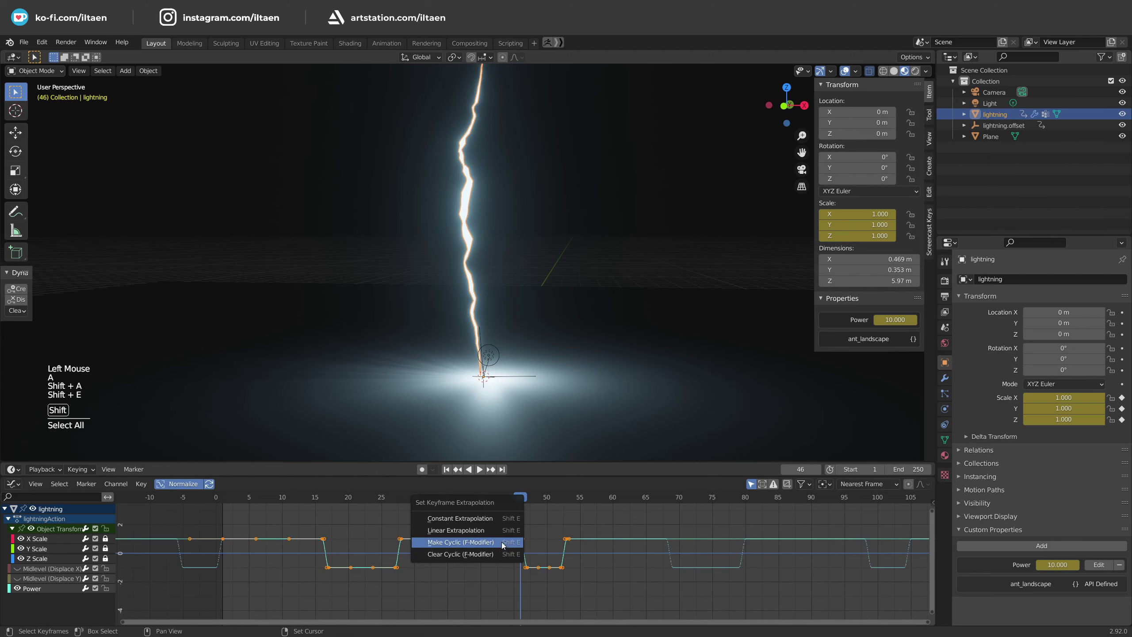
click(492, 543)
click(326, 553)
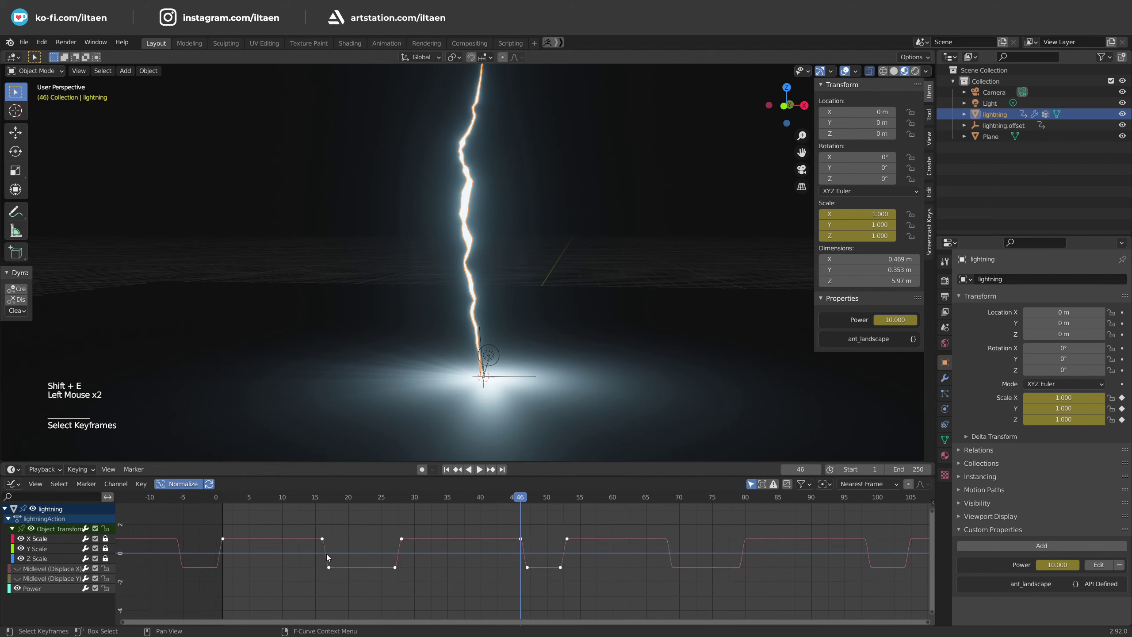
drag(21, 539, 21, 558)
click(33, 588)
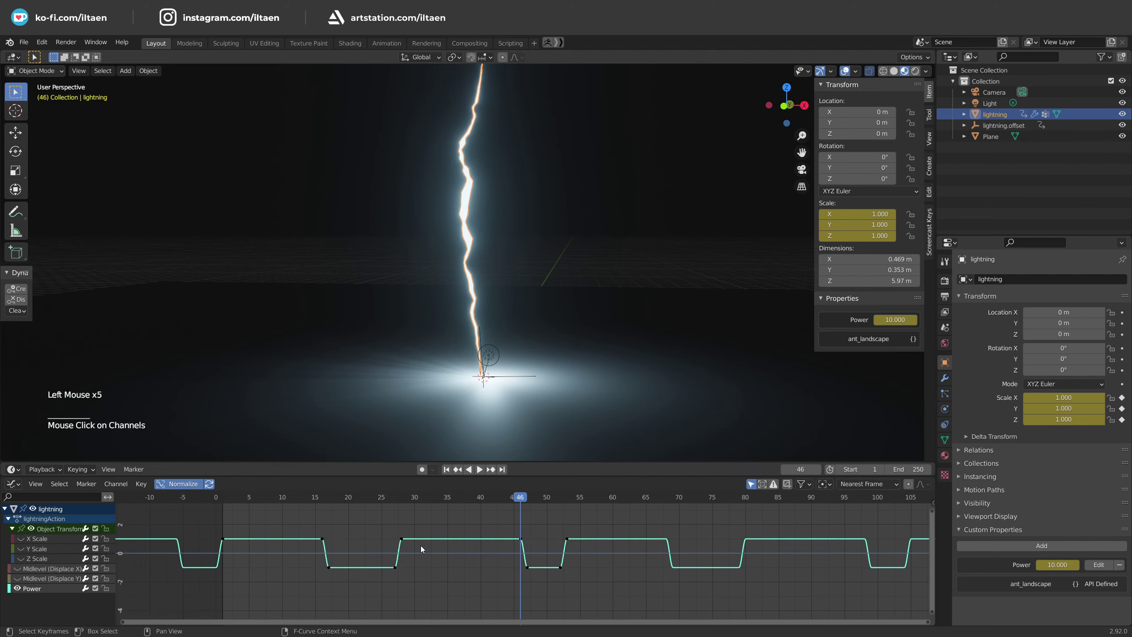
- Add a Noise modifier to the Power curve with scale 1.9 and strength 4.4
key(n)
click(929, 542)
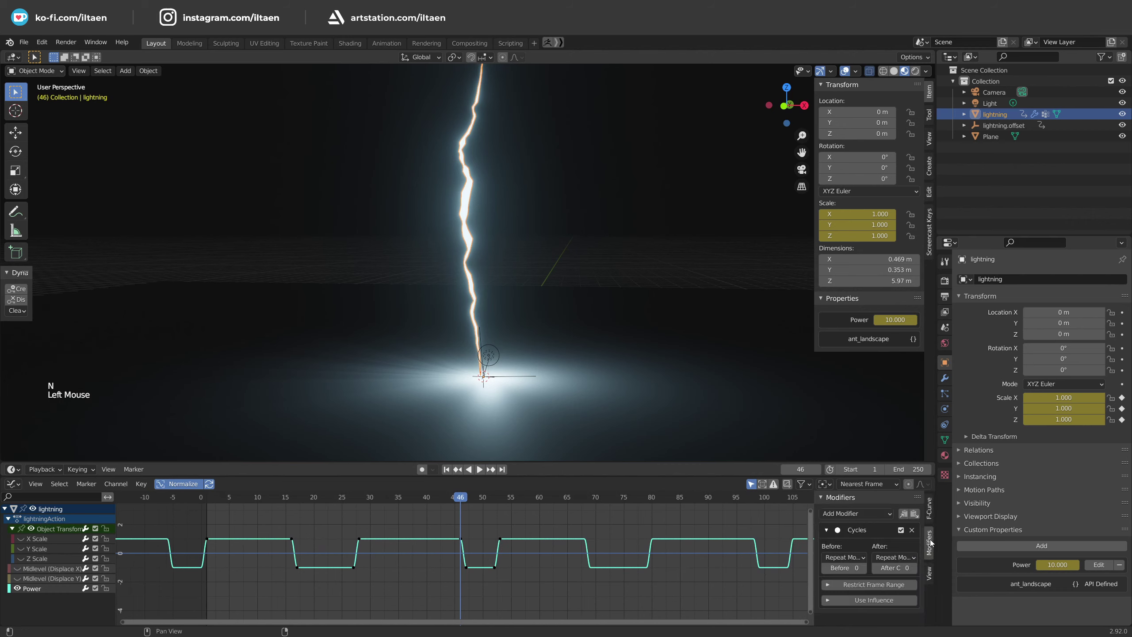
click(827, 530)
click(854, 514)
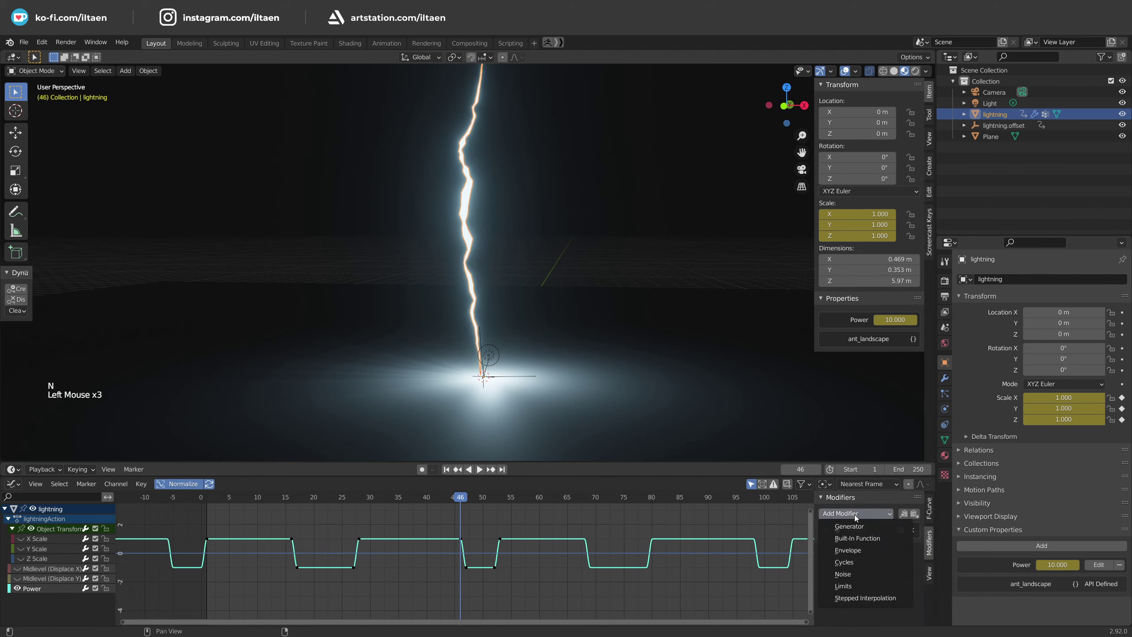
click(855, 573)
drag(854, 574, 918, 592)
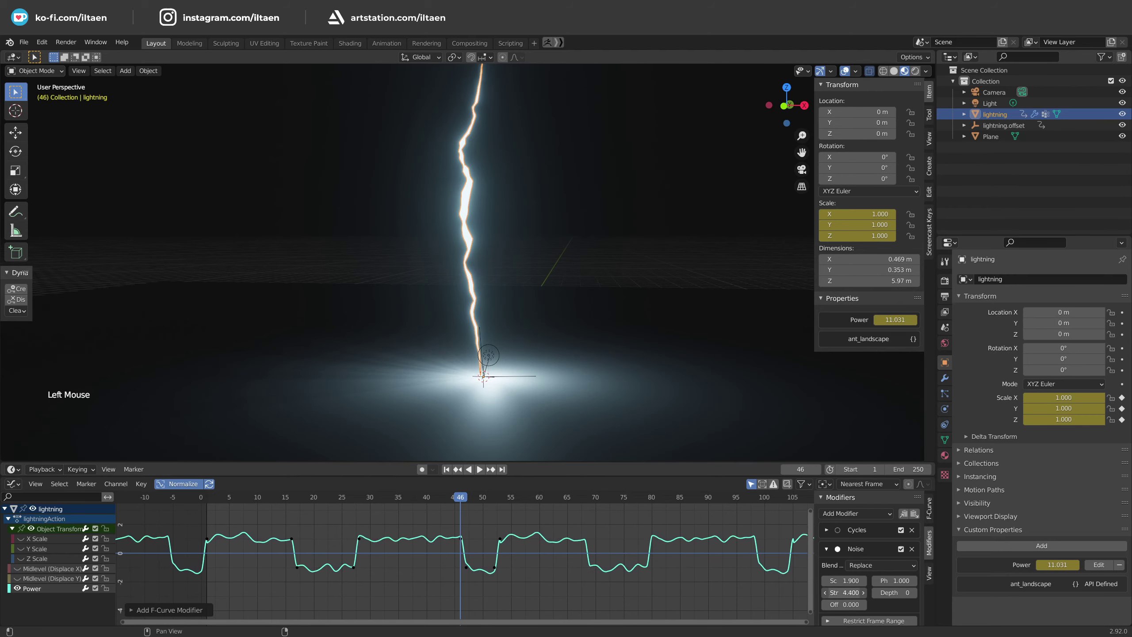
- Restrict the Noise modifier's frame range to start at 0 and end at 16.2, then collapse it
scroll(854, 584, down, 2)
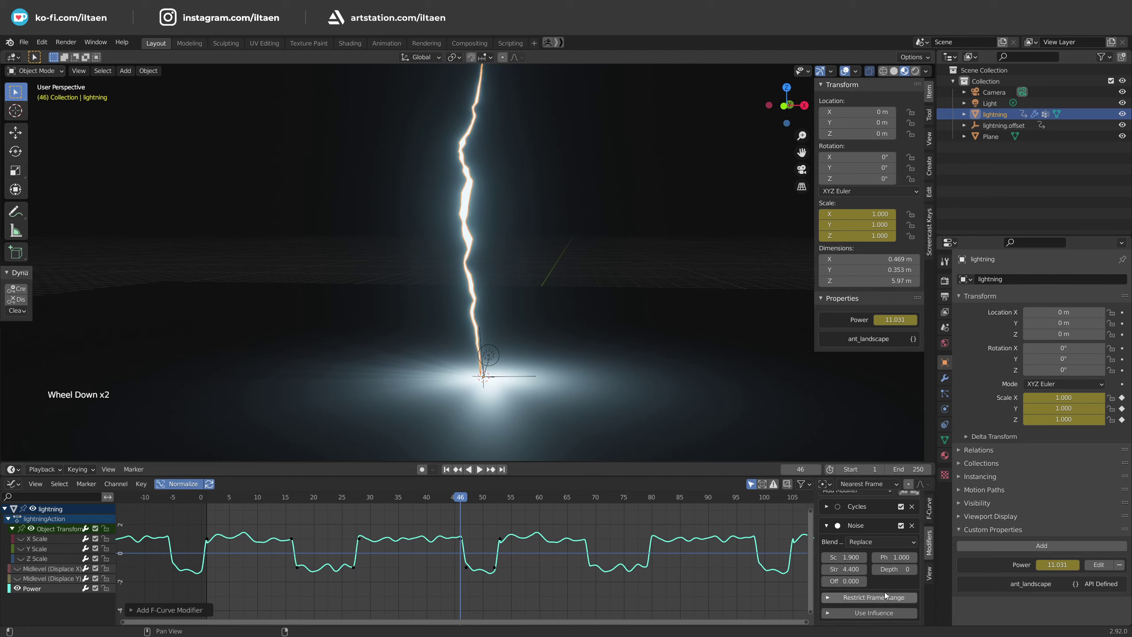
click(888, 576)
scroll(865, 596, down, 2)
drag(886, 590, 890, 590)
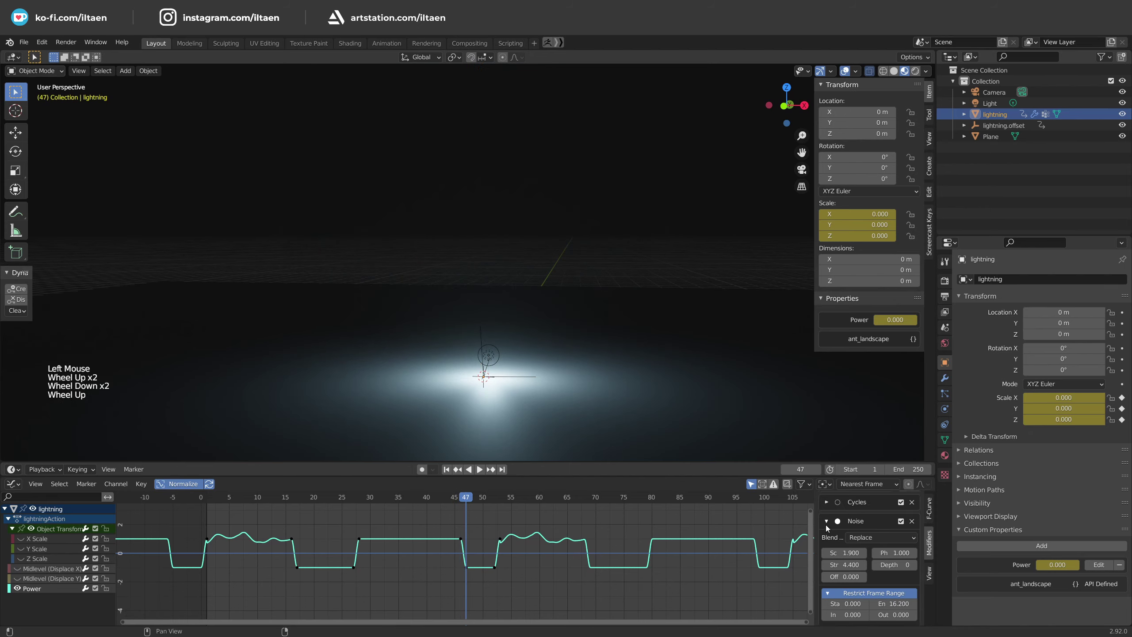
click(827, 523)
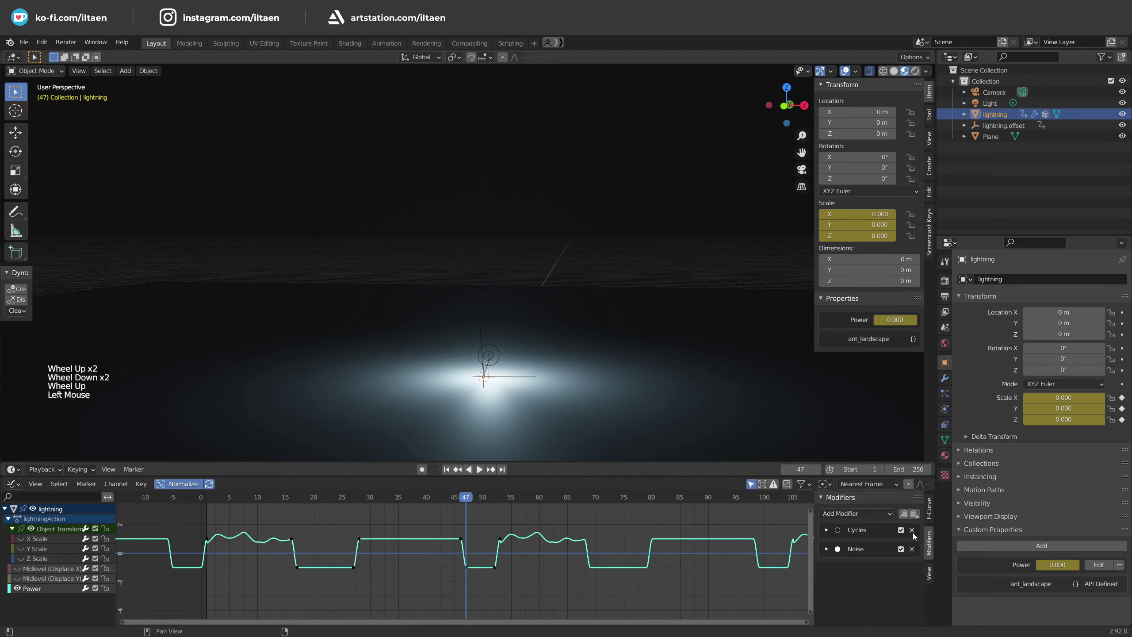
- Add a second Noise modifier to the Power curve with scale 2.8 and enable its frame range restriction
click(868, 519)
click(856, 572)
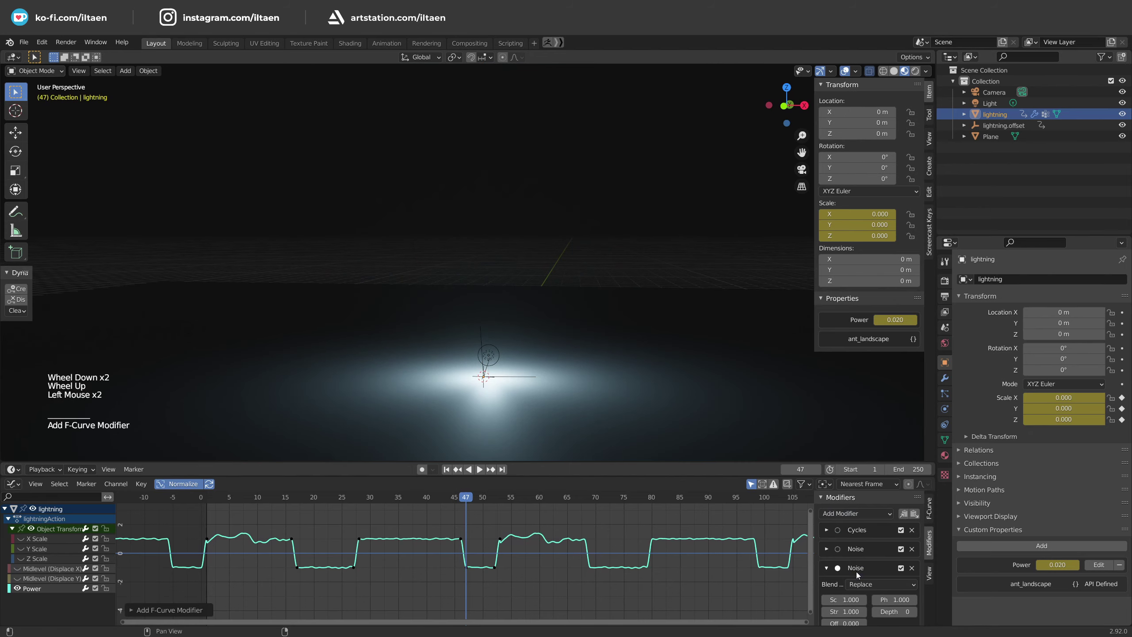
scroll(862, 575, down, 2)
scroll(863, 577, down, 1)
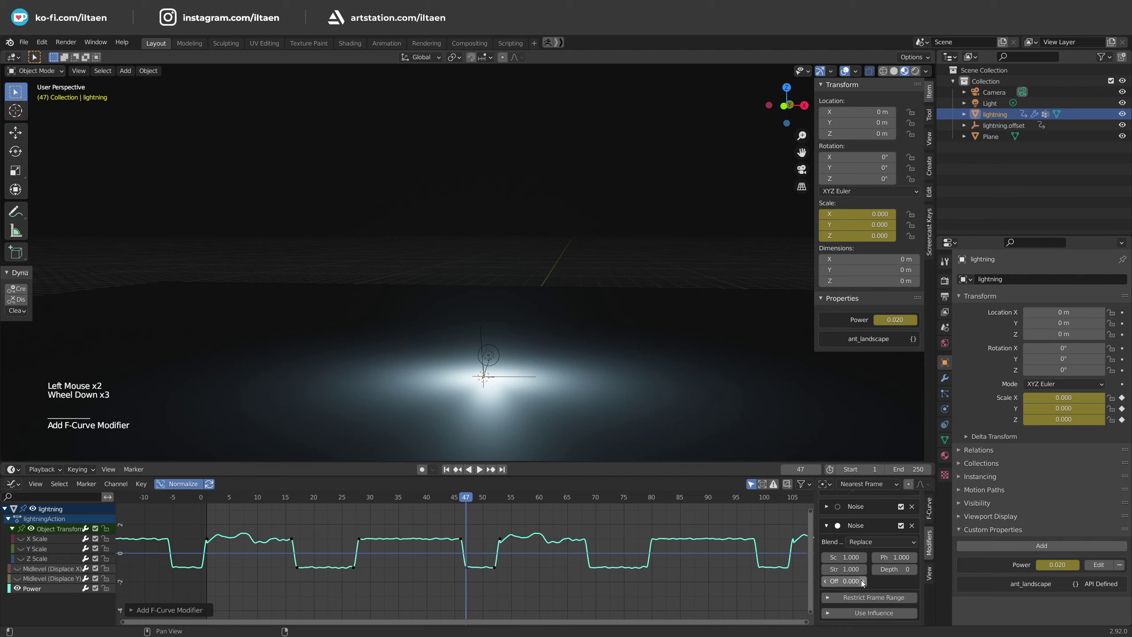
click(847, 598)
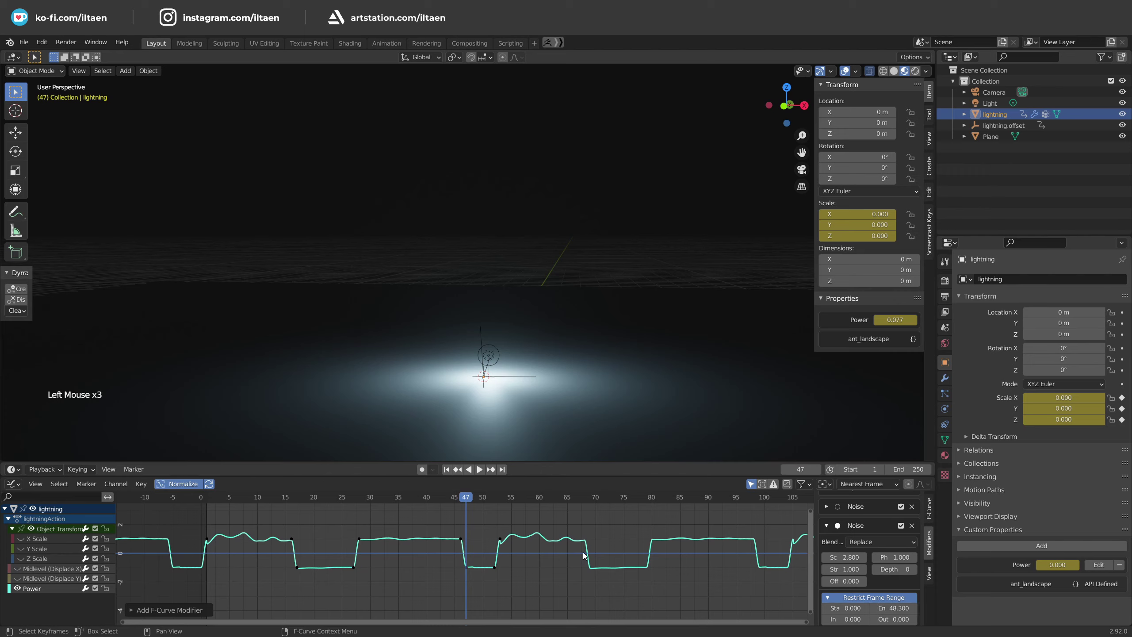
- Set the second Noise modifier's frame range to 28 through 46 and its strength to 6
alt+scroll(584, 555, up, 1)
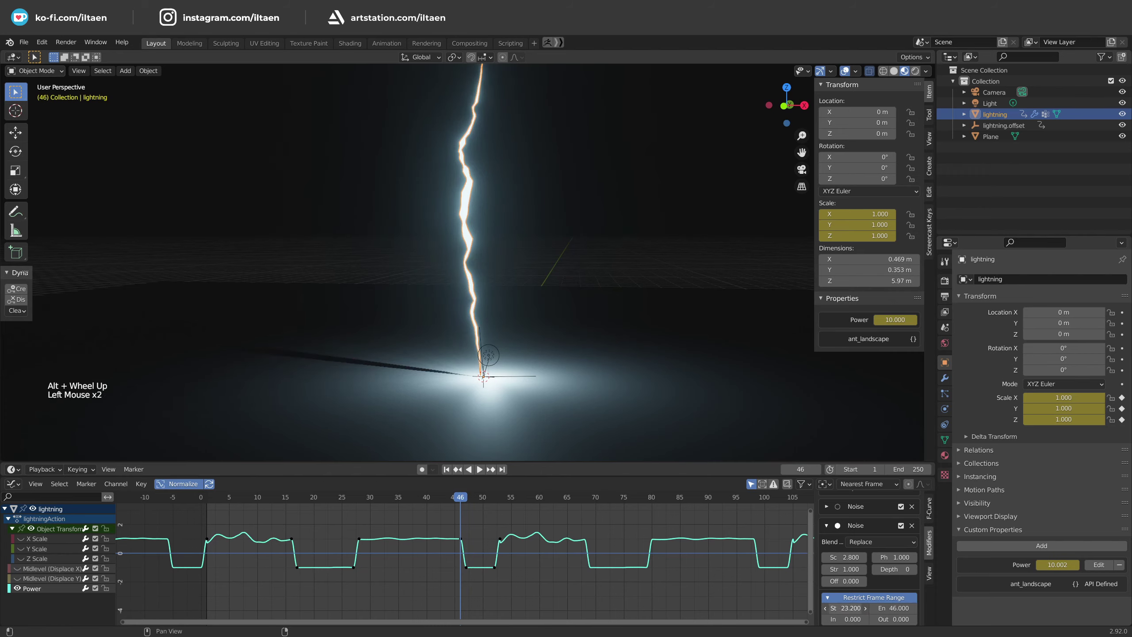
click(359, 497)
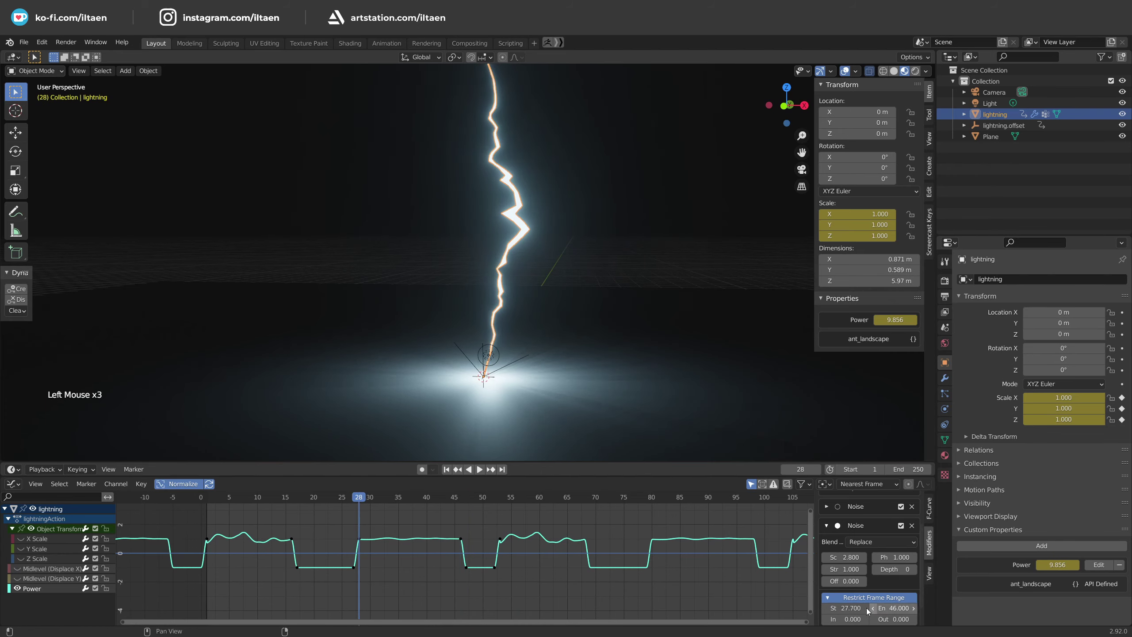
click(841, 570)
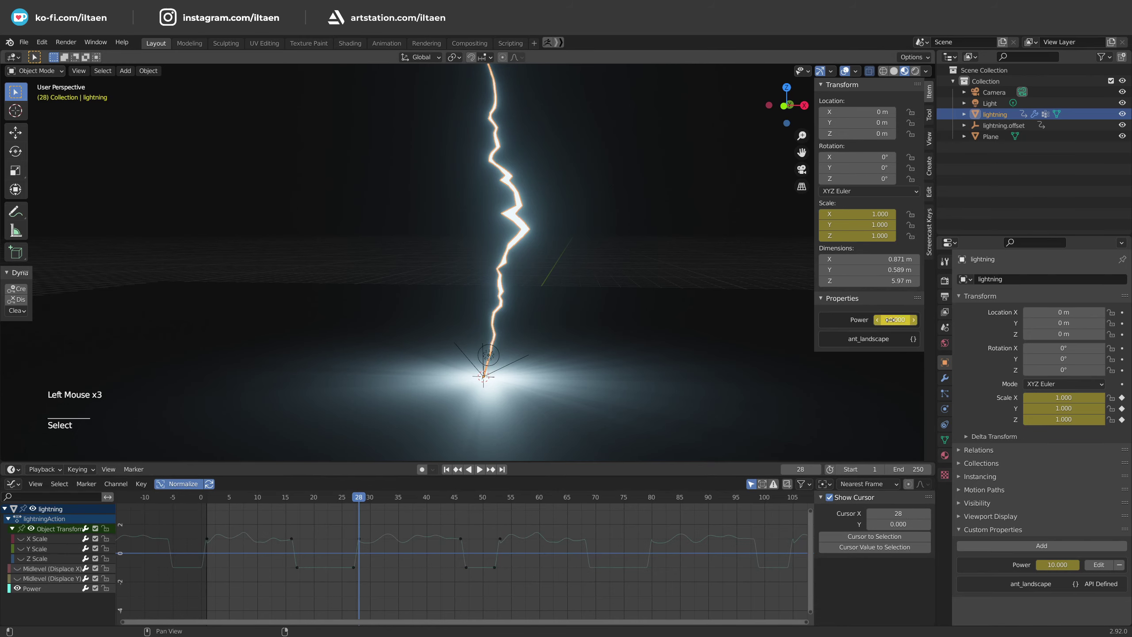
- Copy the data path of the lightning's Power property and add a driver to the Light's power
right_click(891, 319)
click(867, 430)
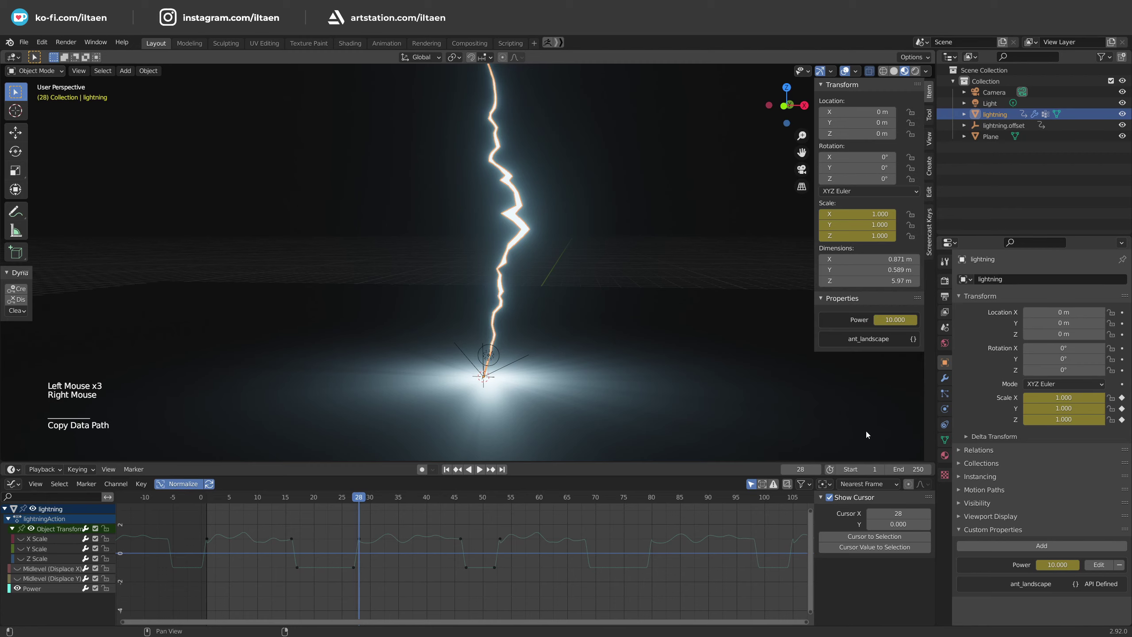
click(476, 349)
click(946, 409)
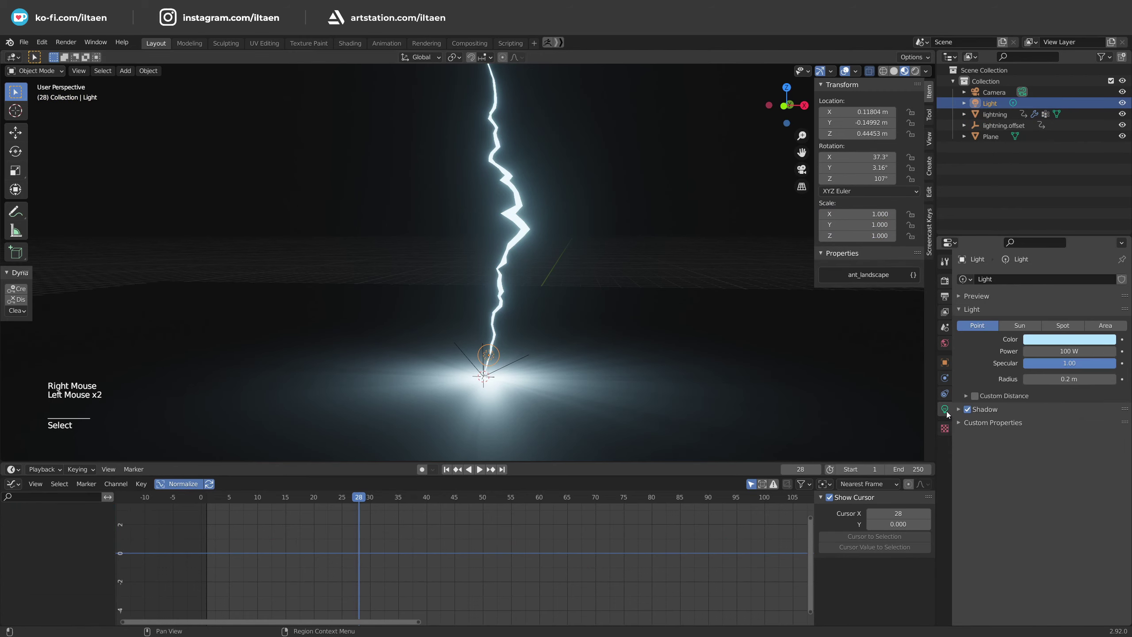
right_click(1074, 350)
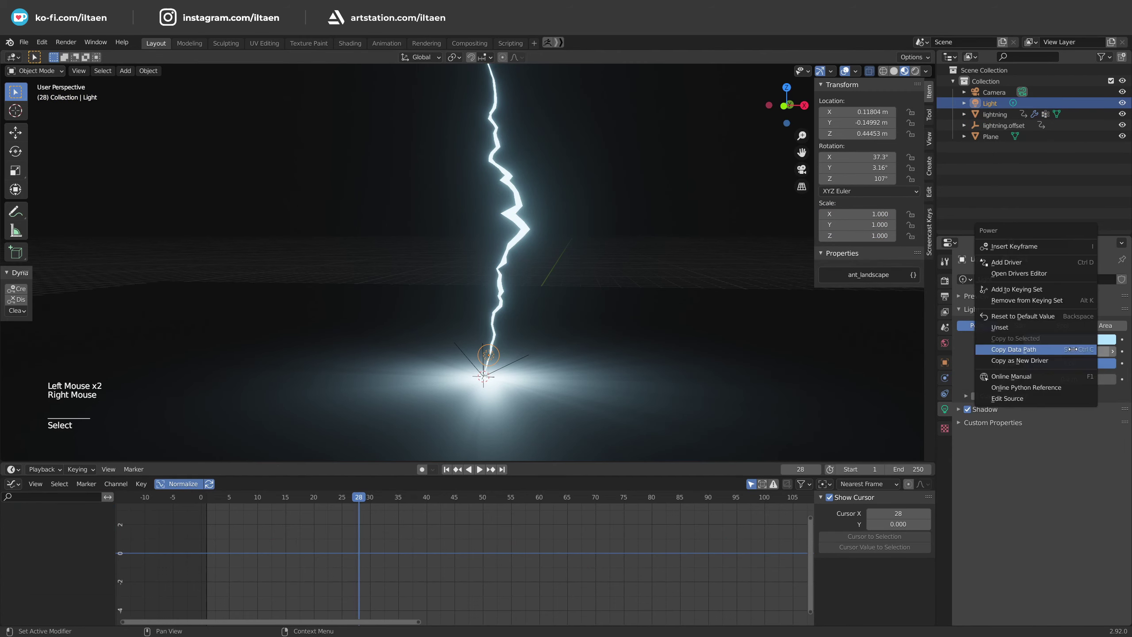
click(1039, 266)
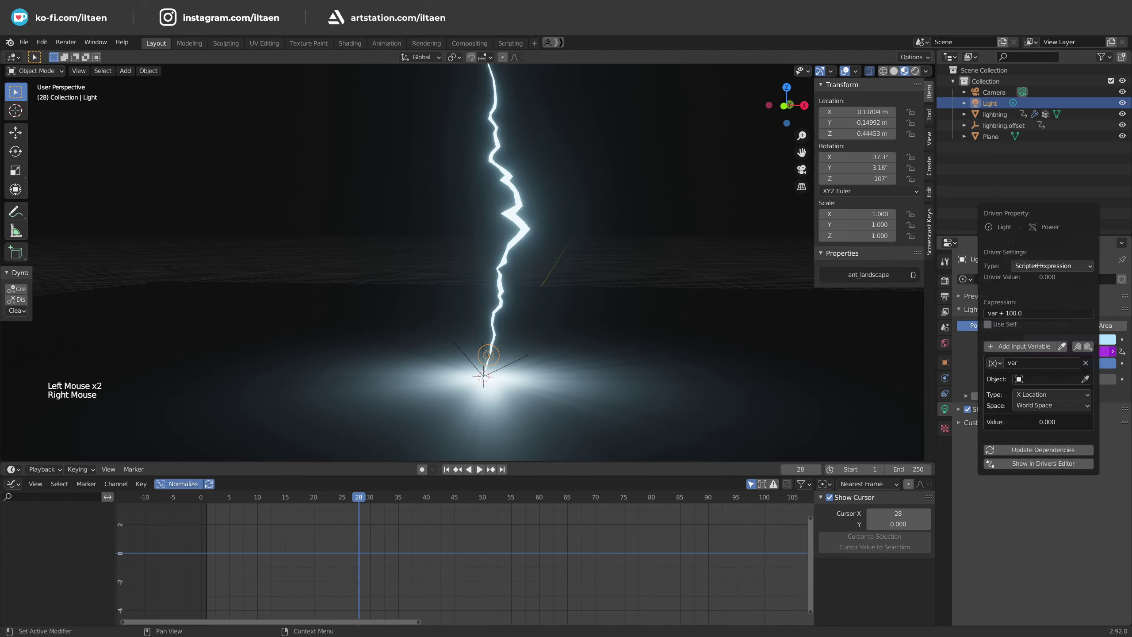
- Make the driver variable a single property reading ["Power"] from the lightning object, with the expression var * 10
click(1082, 323)
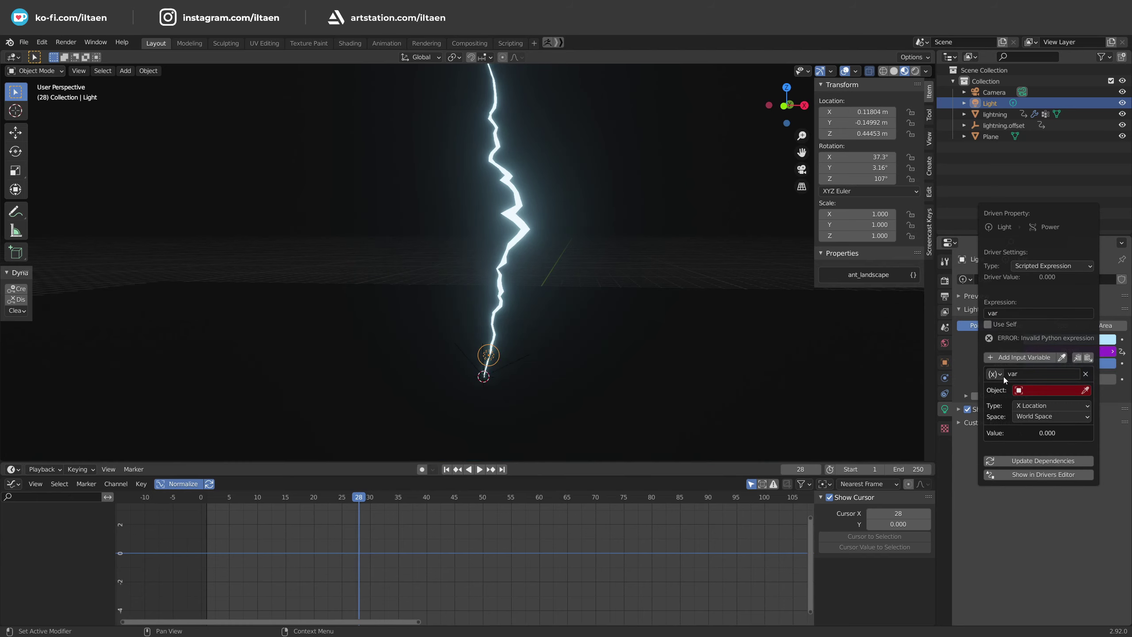
click(1003, 377)
click(1004, 388)
click(1066, 390)
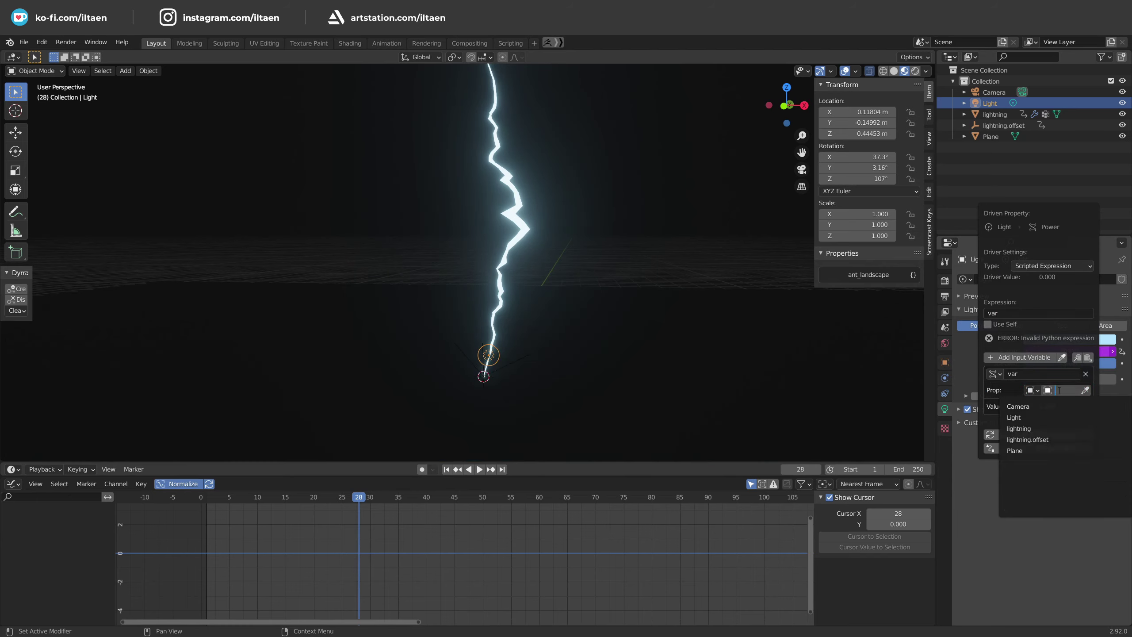
click(1039, 429)
key(Return)
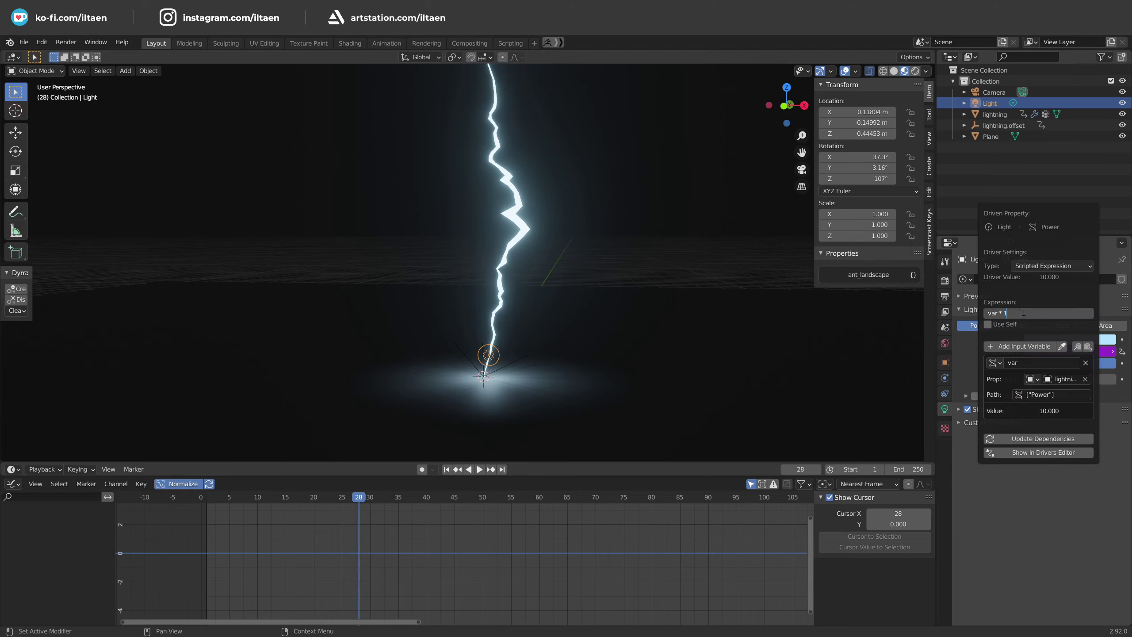
text(0)
key(Return)
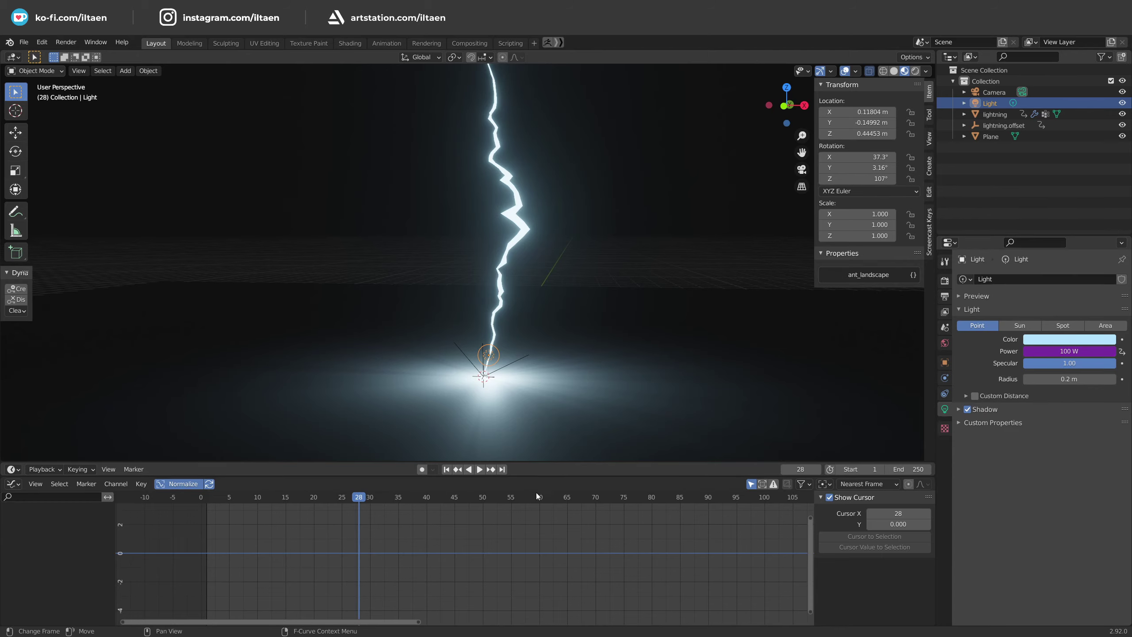
- Play the animation from the first frame to check how the ground light follows the flicker
drag(373, 501, 470, 517)
key(shift+Left)
key(space)
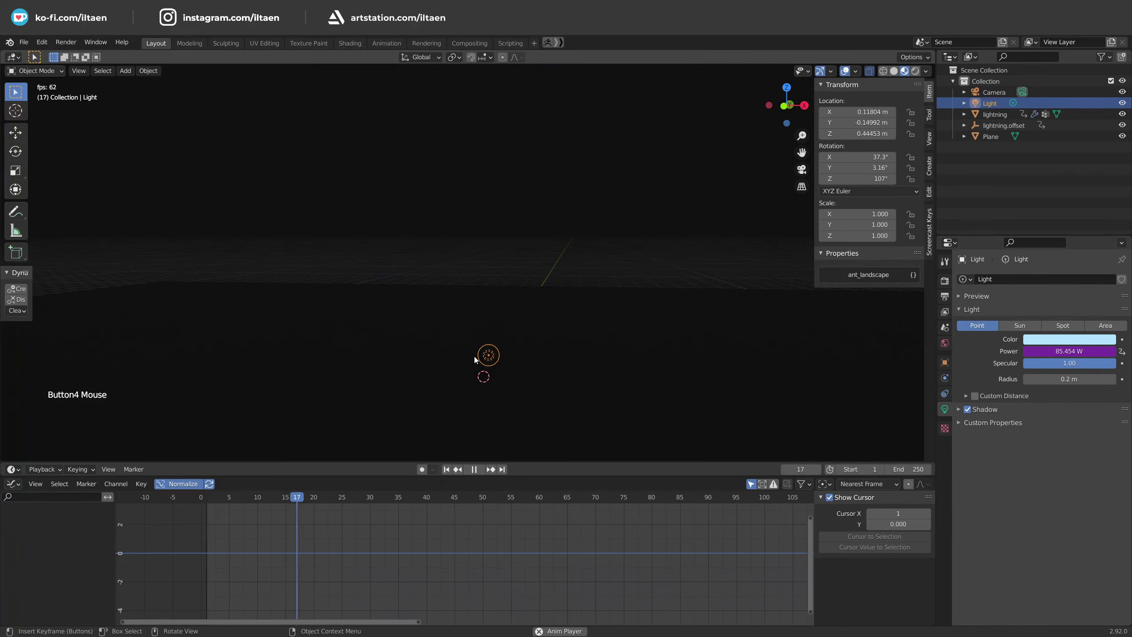
click(533, 368)
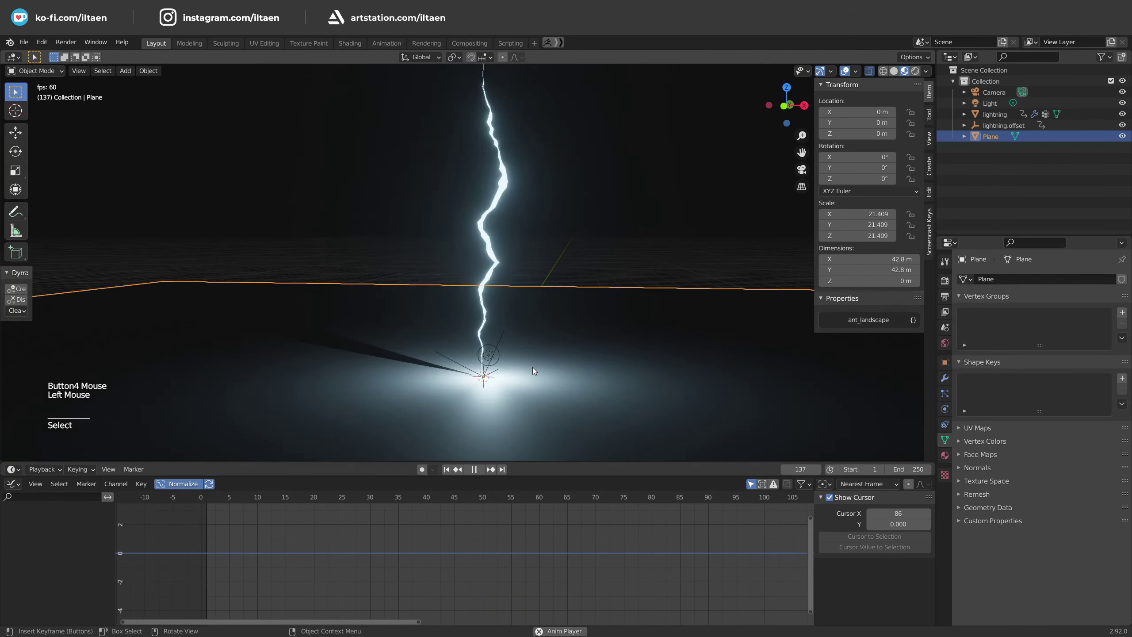
key(Escape)
- Move the Power curve's zero keyframe at frame 17 along the time axis to about frame 23
click(483, 339)
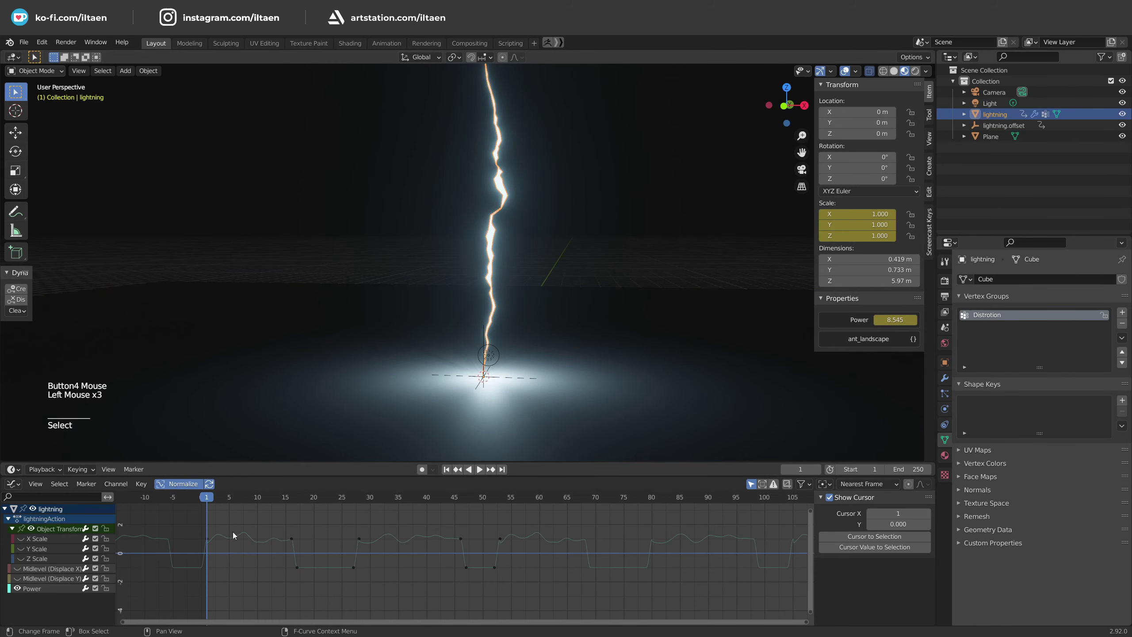
click(300, 546)
click(296, 567)
click(314, 568)
key(g)
key(x)
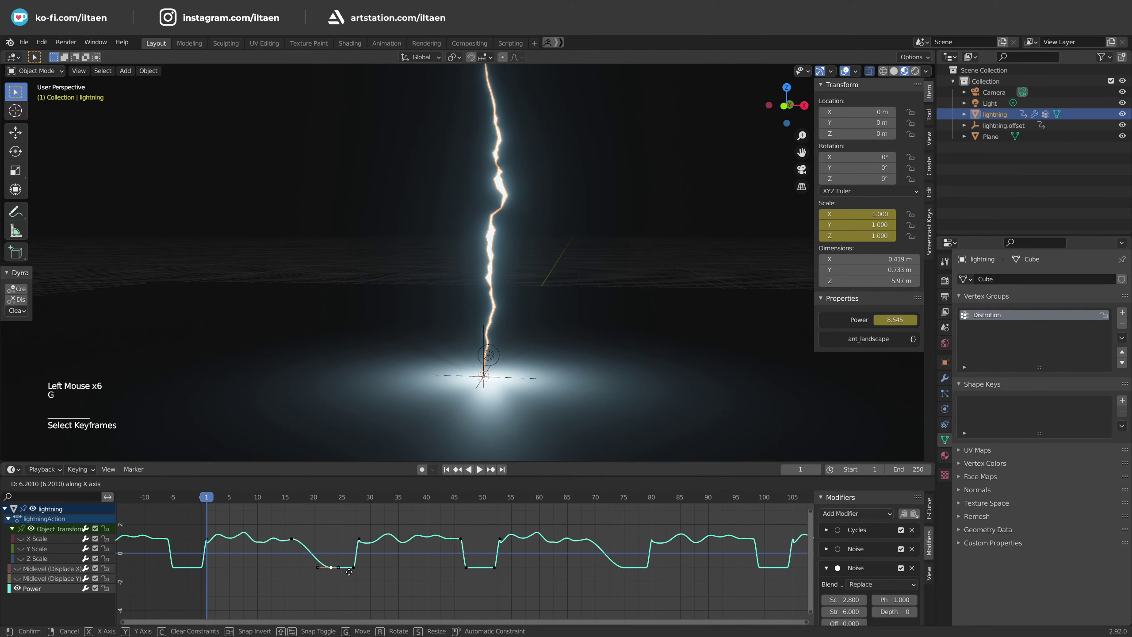
click(349, 573)
- Move the zero keyframe at the start of the second Power dip along the time axis to about frame 50
click(466, 569)
key(g)
key(x)
click(484, 571)
- Play the animation to check the softened fade of the ground light
click(264, 501)
key(space)
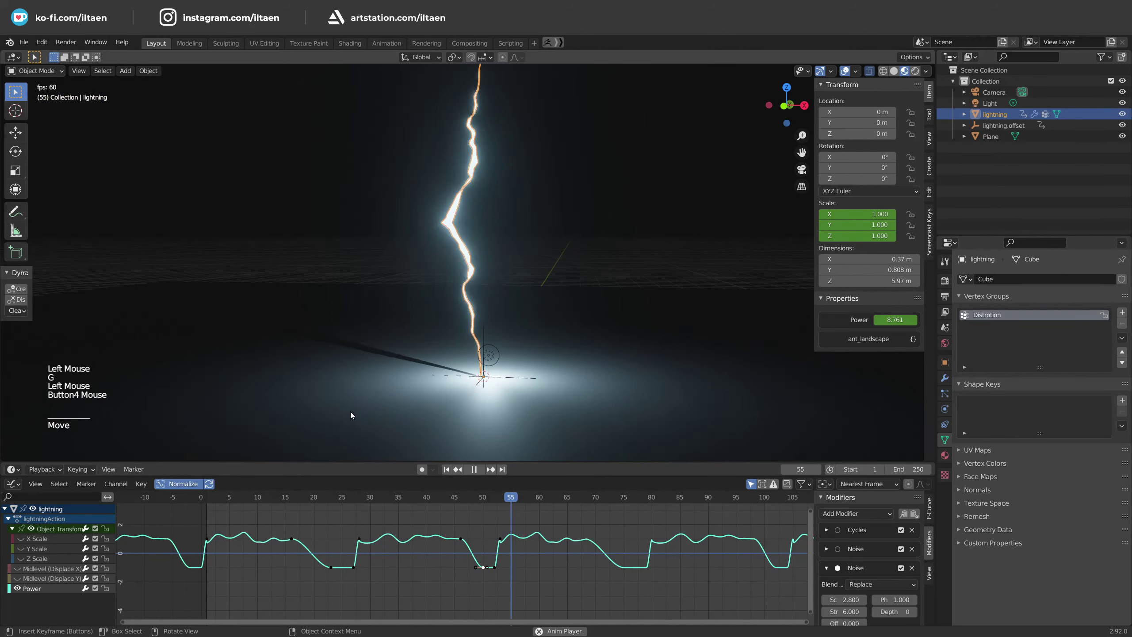
click(535, 366)
scroll(585, 338, down, 1)
key(space)
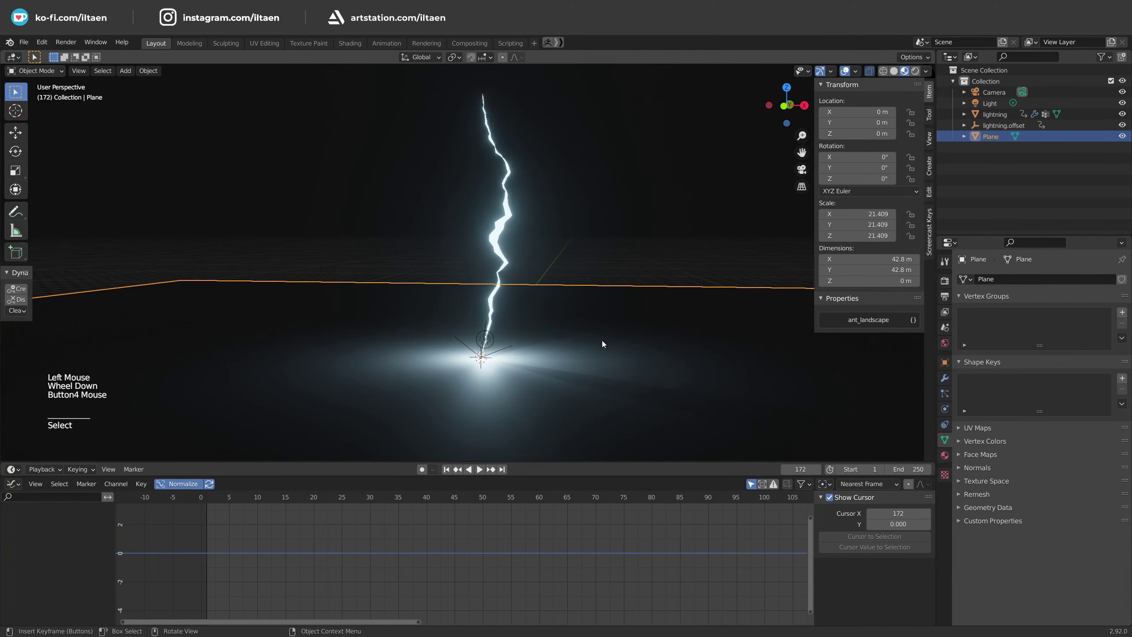
- Set the lightning Power curve's first Noise modifier to scale 1.3 and strength 13.1
click(483, 344)
click(483, 344)
click(486, 334)
click(268, 539)
click(291, 539)
click(829, 544)
scroll(838, 549, down, 2)
click(845, 527)
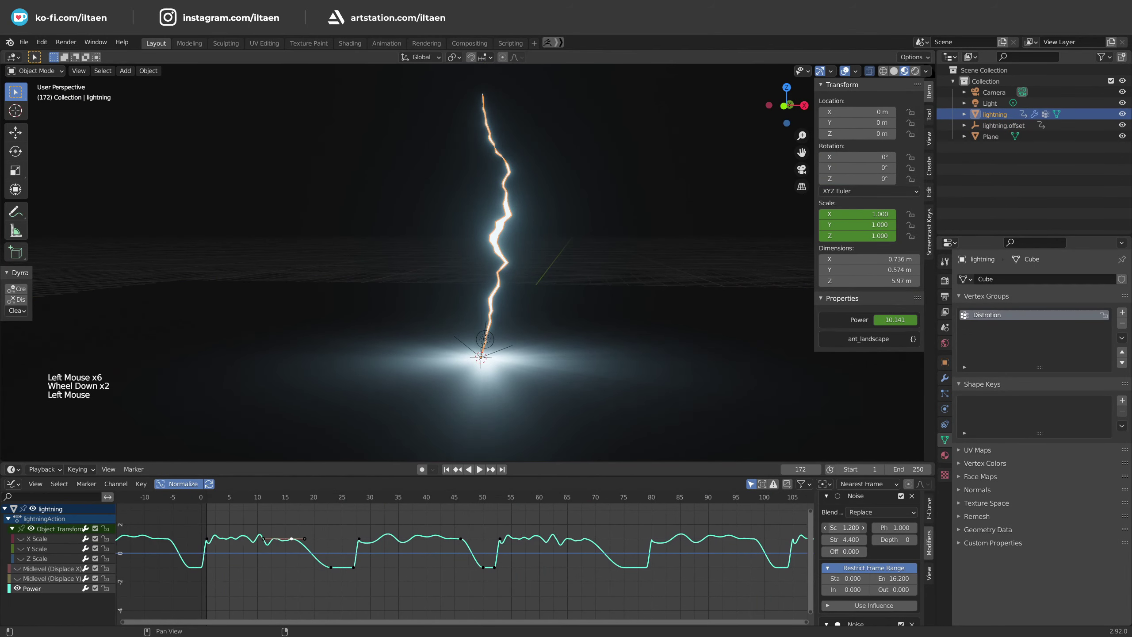
- Adjust the second Noise modifier's scale and strength for a more pronounced flicker while the animation plays
key(space)
scroll(844, 550, down, 6)
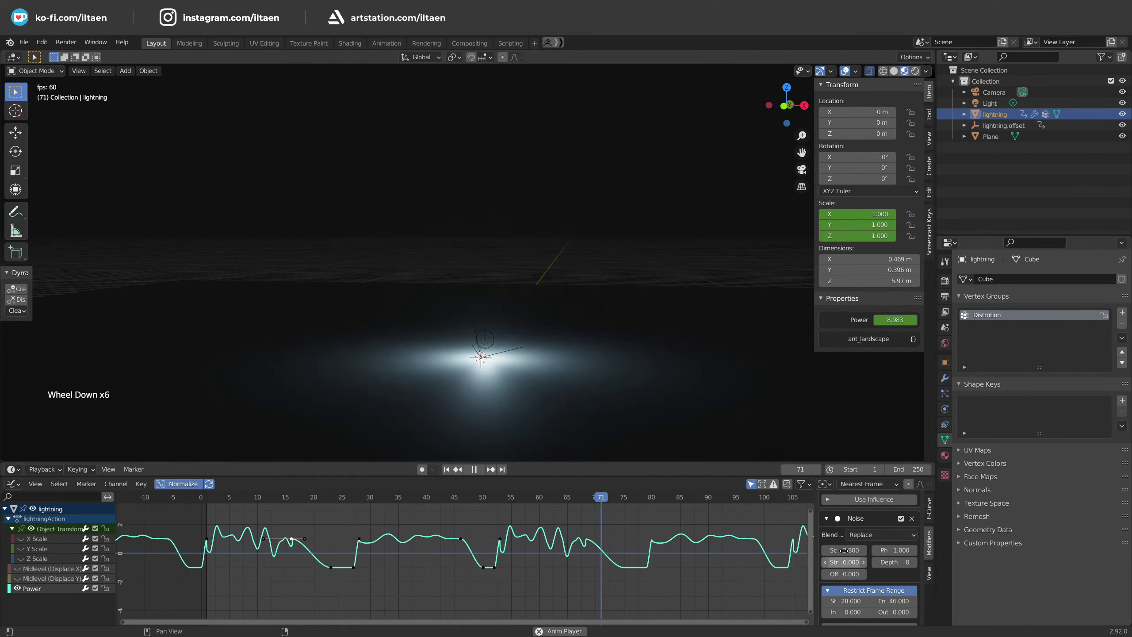
drag(844, 551, 865, 562)
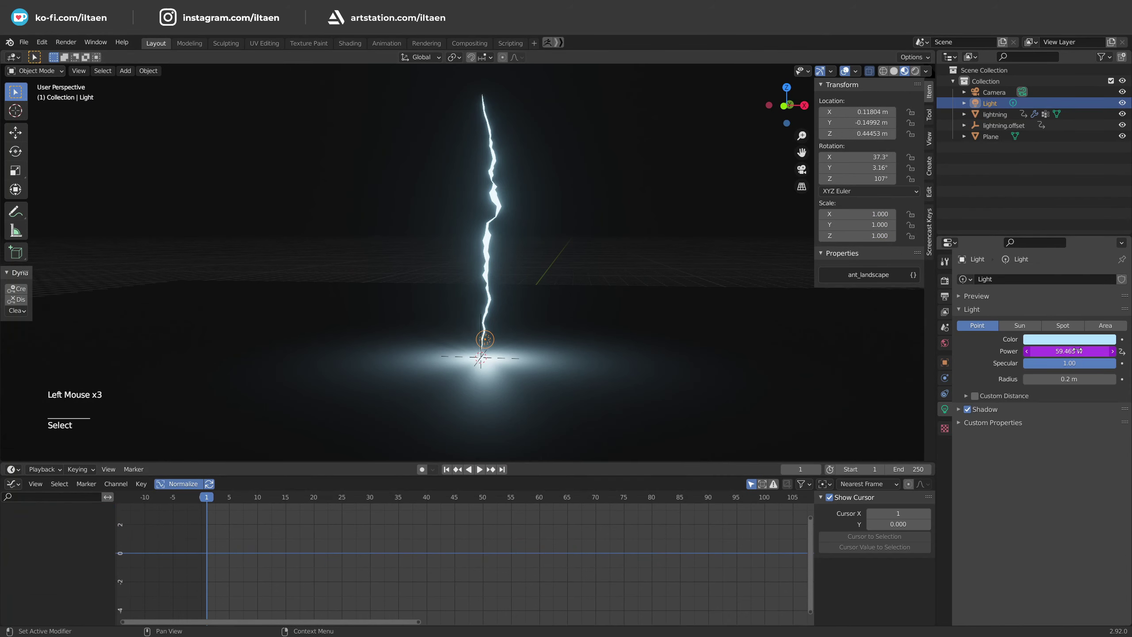
- Copy the driver from the Light's power and paste it onto the lightning material's Emission strength
right_click(1074, 351)
click(1088, 372)
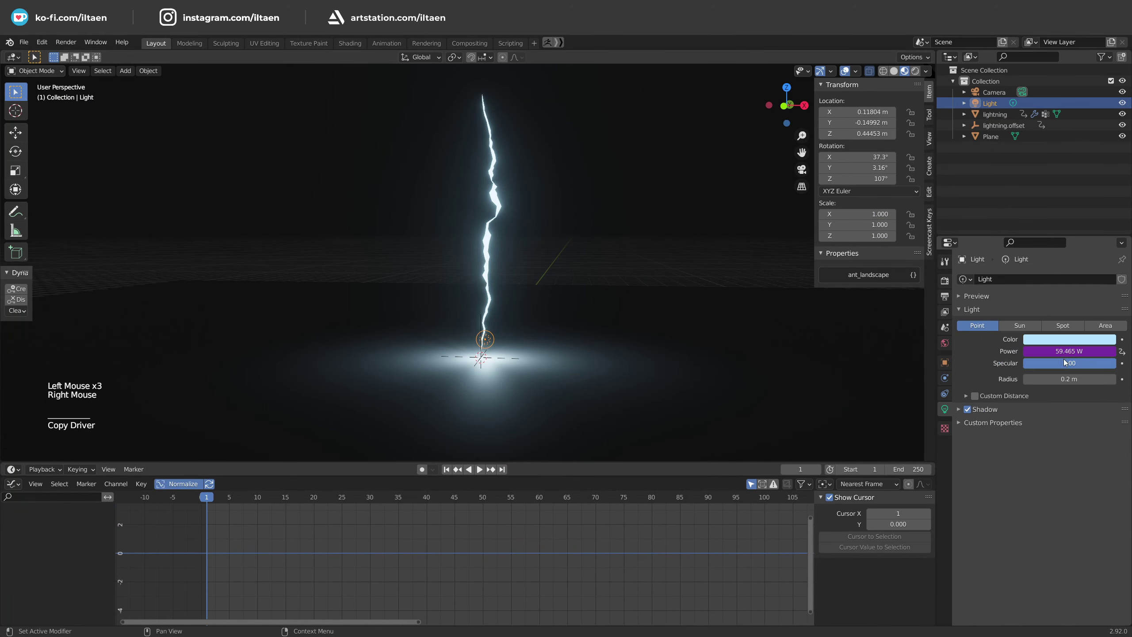
click(487, 293)
right_click(1070, 424)
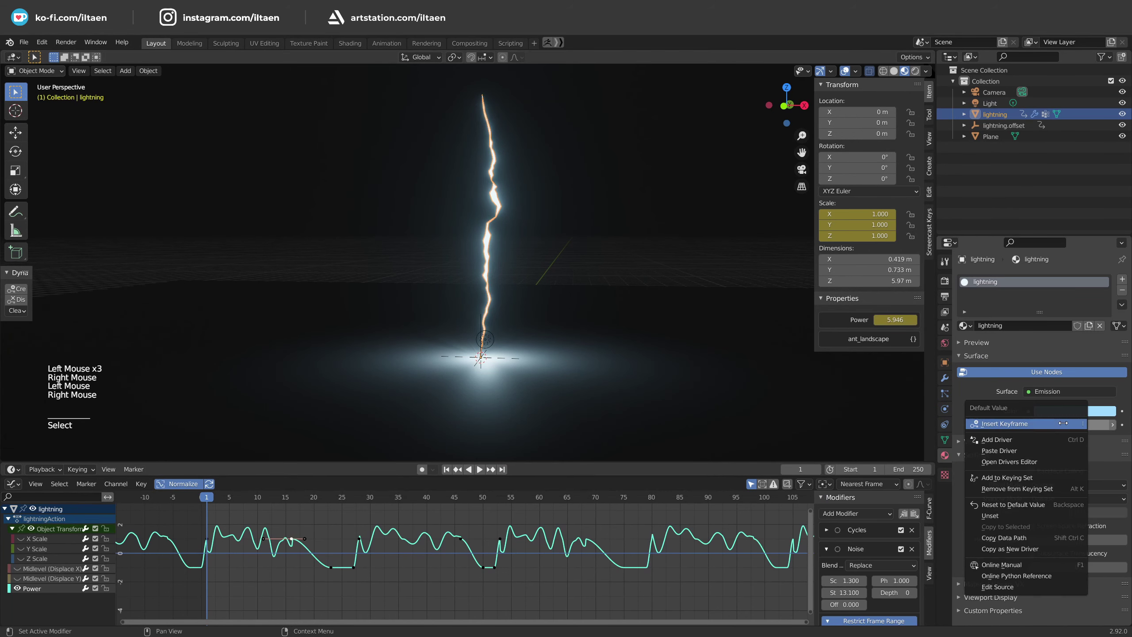
click(1032, 450)
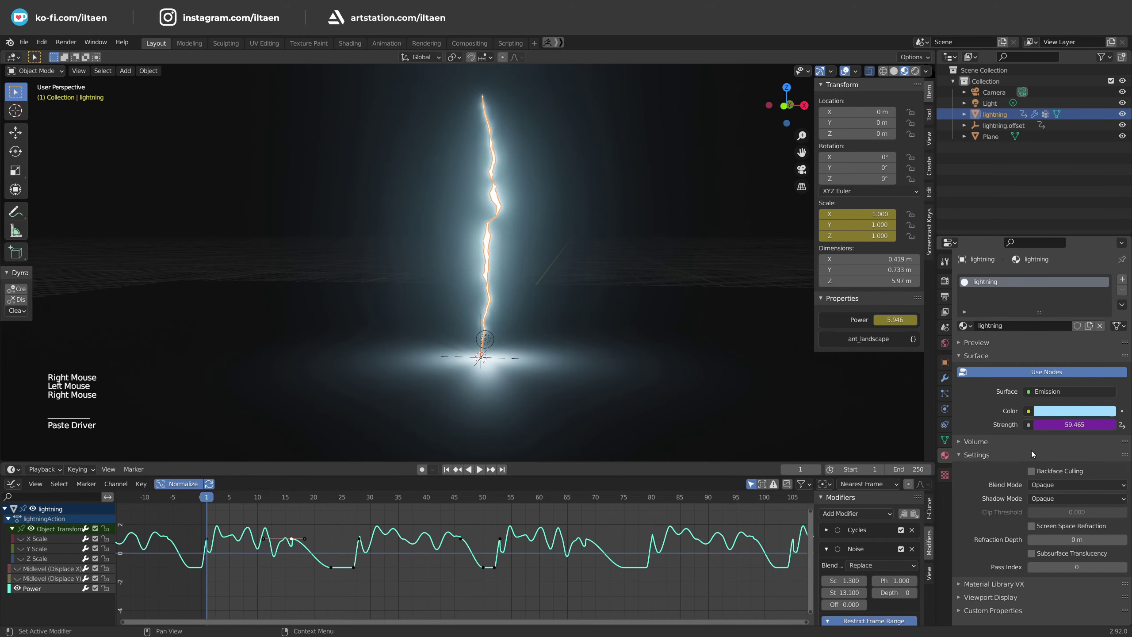
- Reduce the Emission strength driver's expression to var and play the animation to check the bolt's glow
right_click(1069, 427)
click(1066, 428)
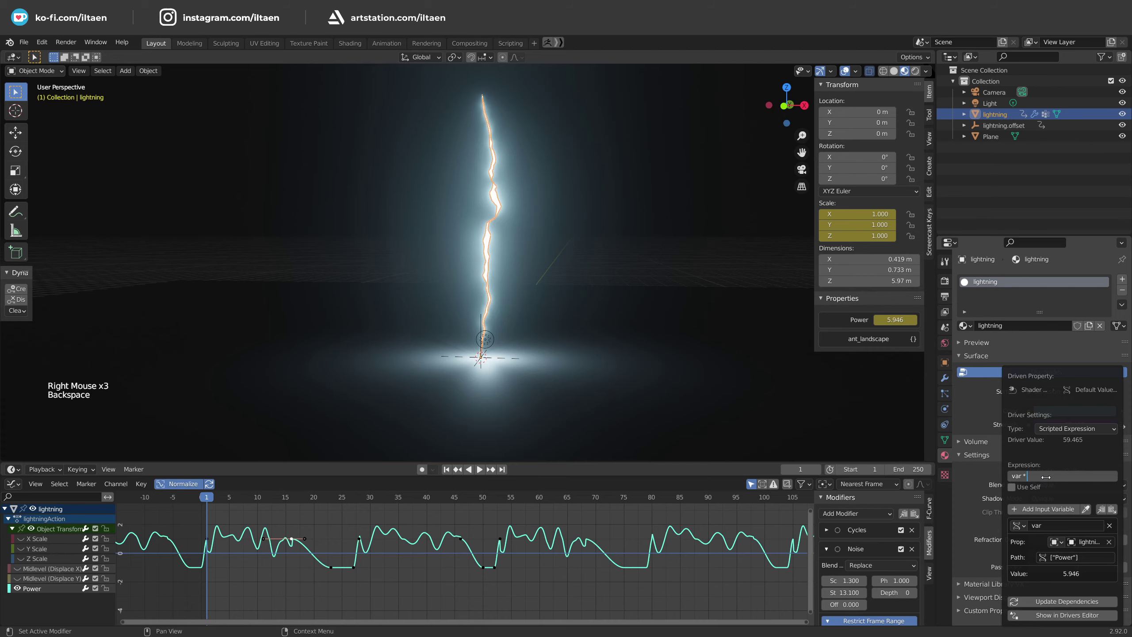
key(Return)
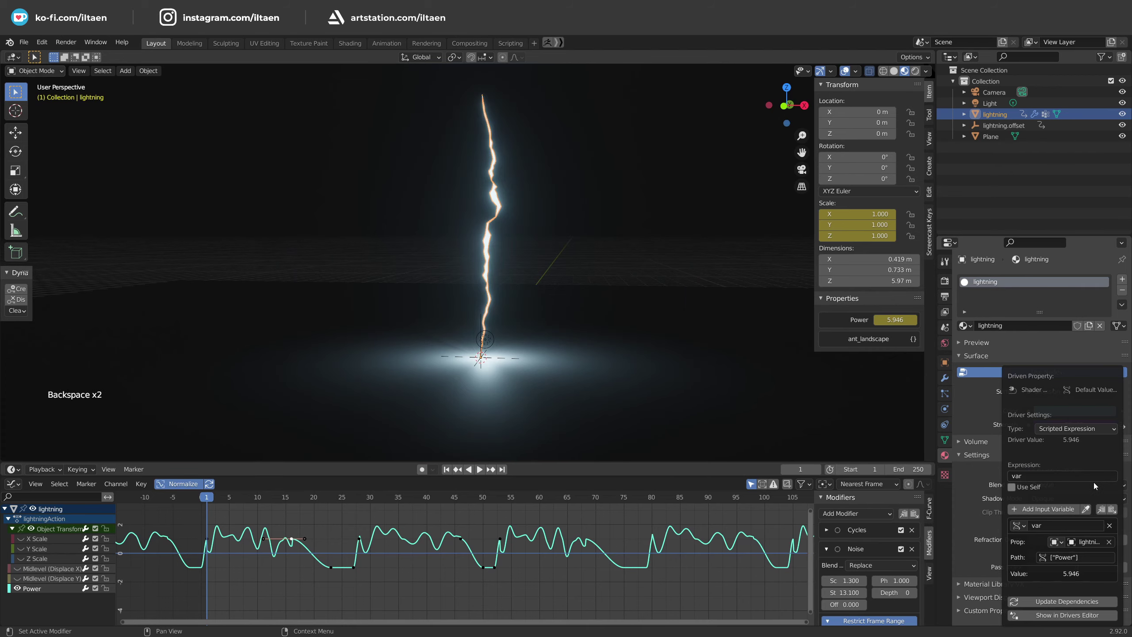
key(space)
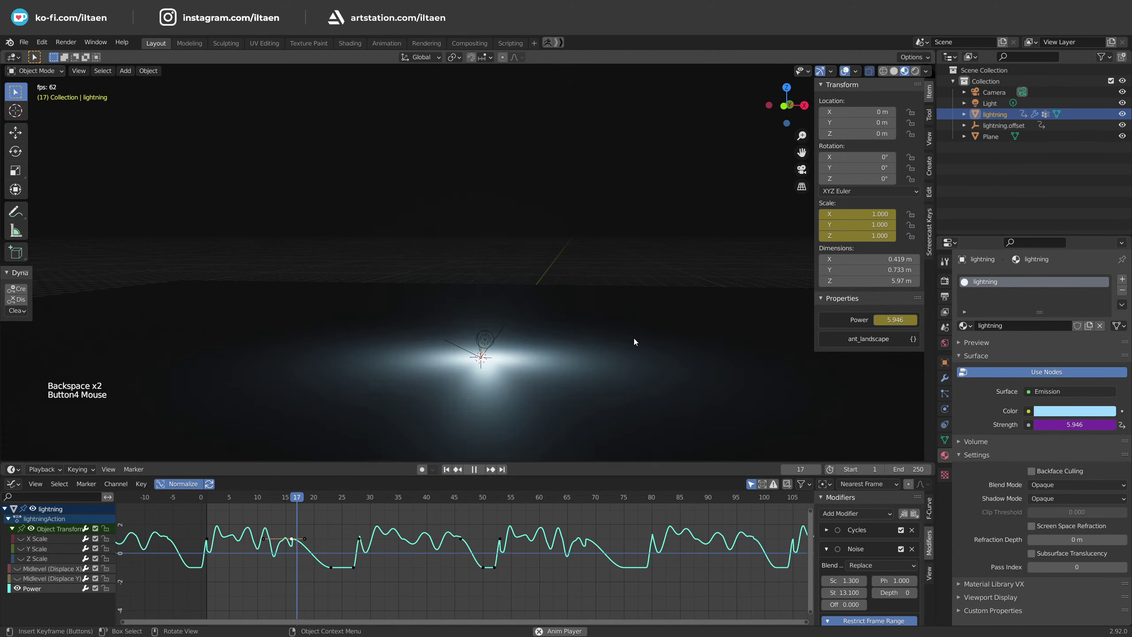
click(632, 333)
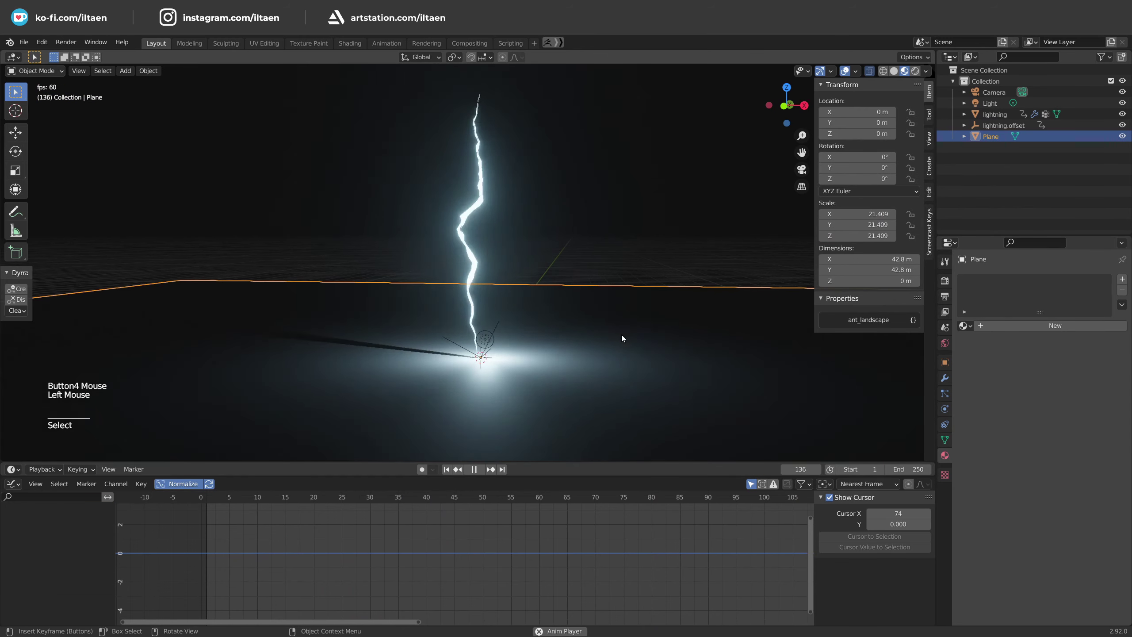
key(space)
- Duplicate the ground light, place the copy beside the bolt's upper half and set its radius to 0.56 m
double_click(485, 341)
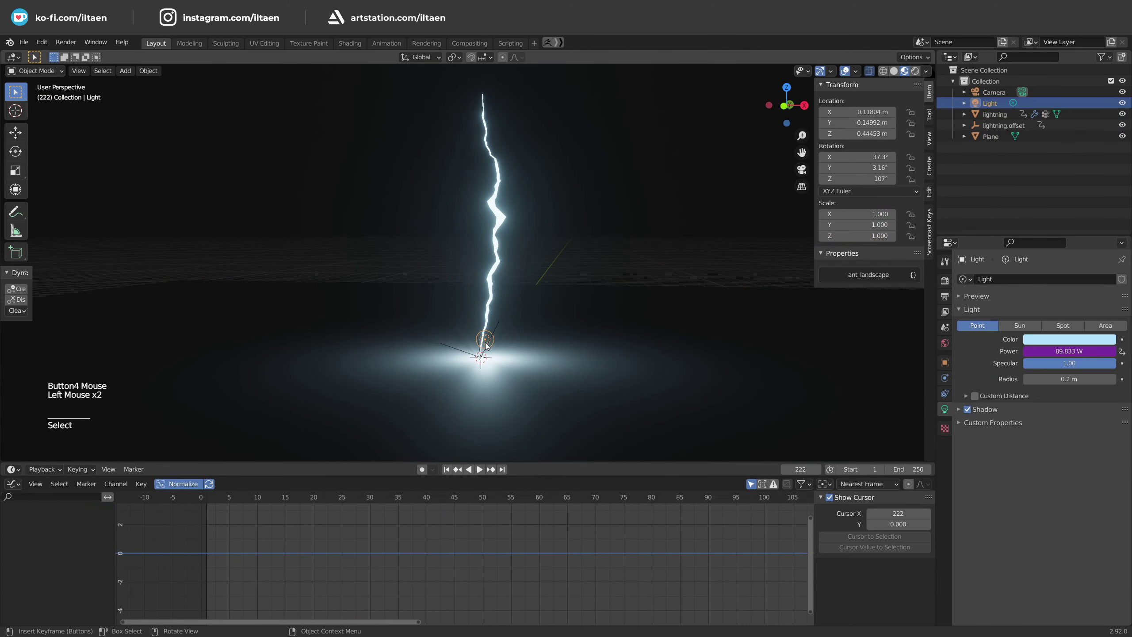
key(shift+d)
click(544, 221)
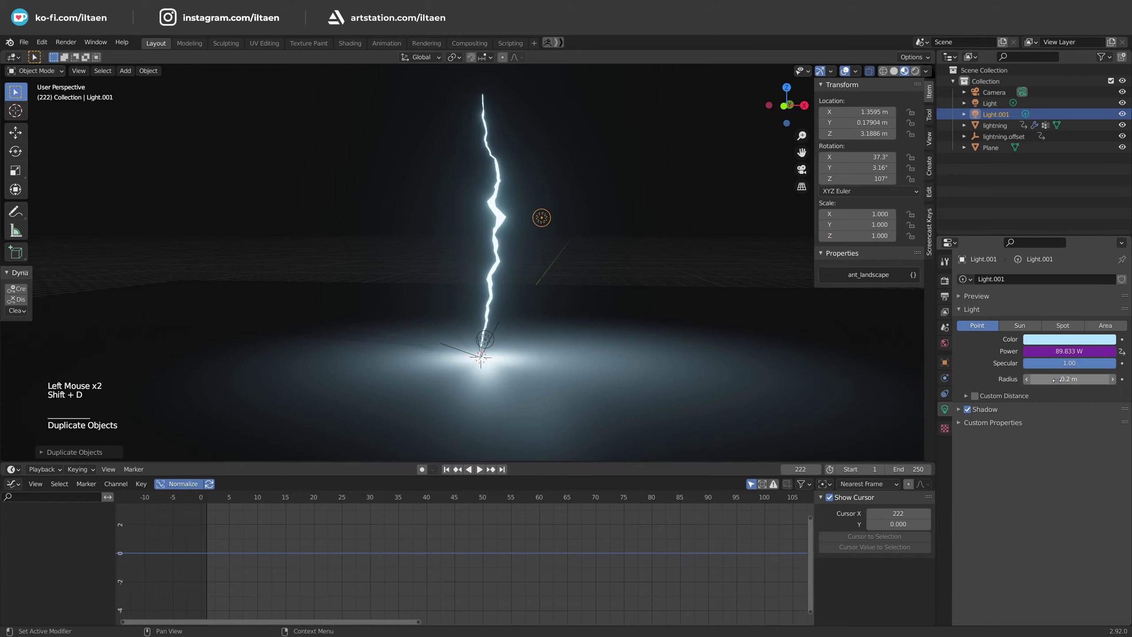
drag(1057, 379, 1087, 380)
- Lower the duplicated light slightly beside the bolt and duplicate it again to the bolt's opposite side
key(g)
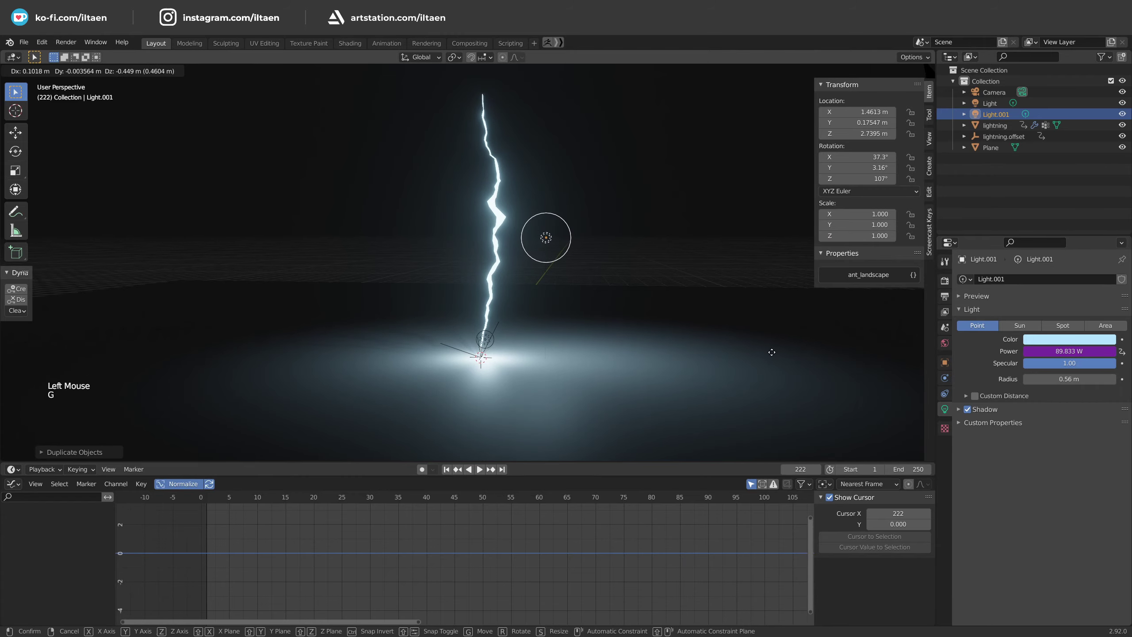
click(773, 352)
key(space)
key(shift+d)
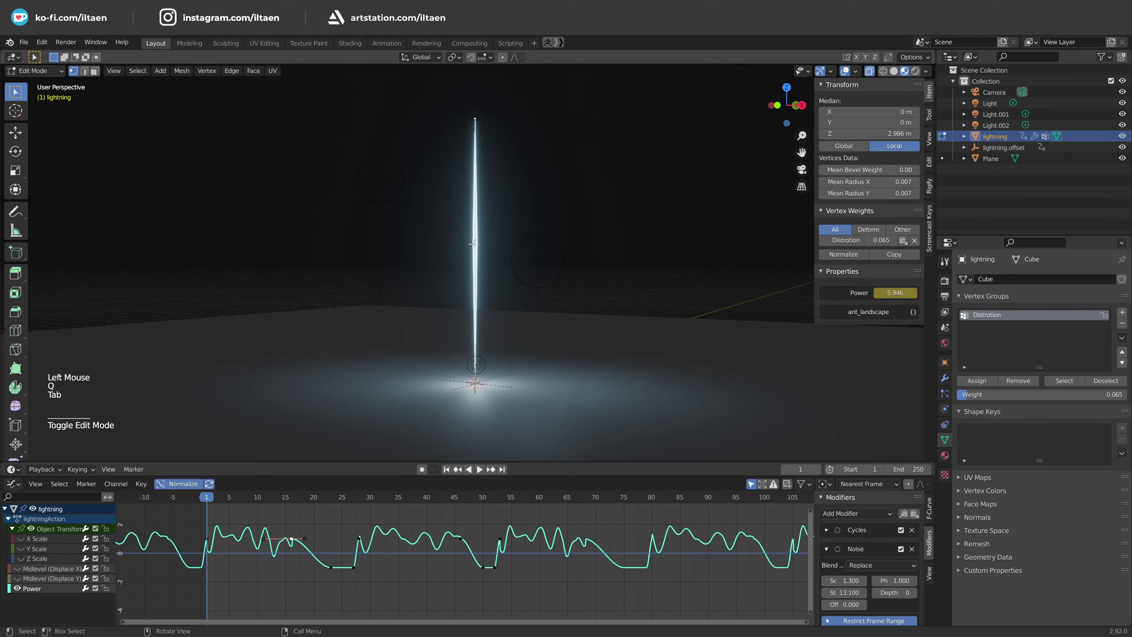
- Add two loop cuts to the lightning mesh, one in its lower half and one in its upper half
key(ctrl+r)
click(475, 295)
key(ctrl+r)
click(476, 184)
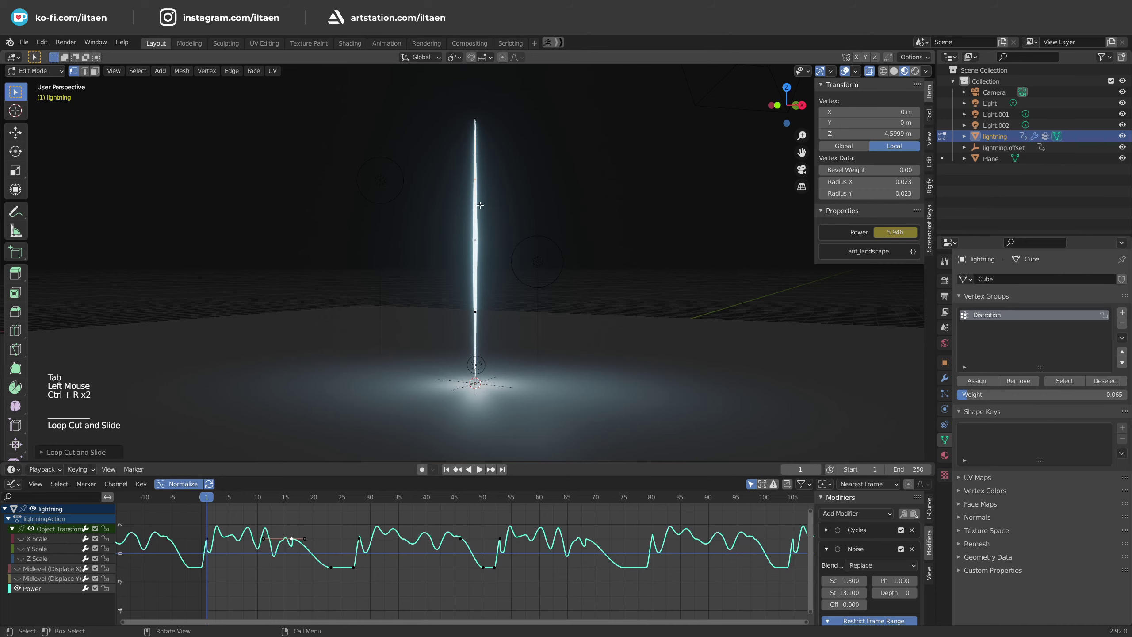
- Shift the lower and upper loop-cut vertices sideways in opposite directions to bend the bolt, and step through frames to check the shape
click(475, 312)
key(g)
click(493, 311)
click(475, 181)
key(Tab)
key(Tab)
key(g)
key(Tab)
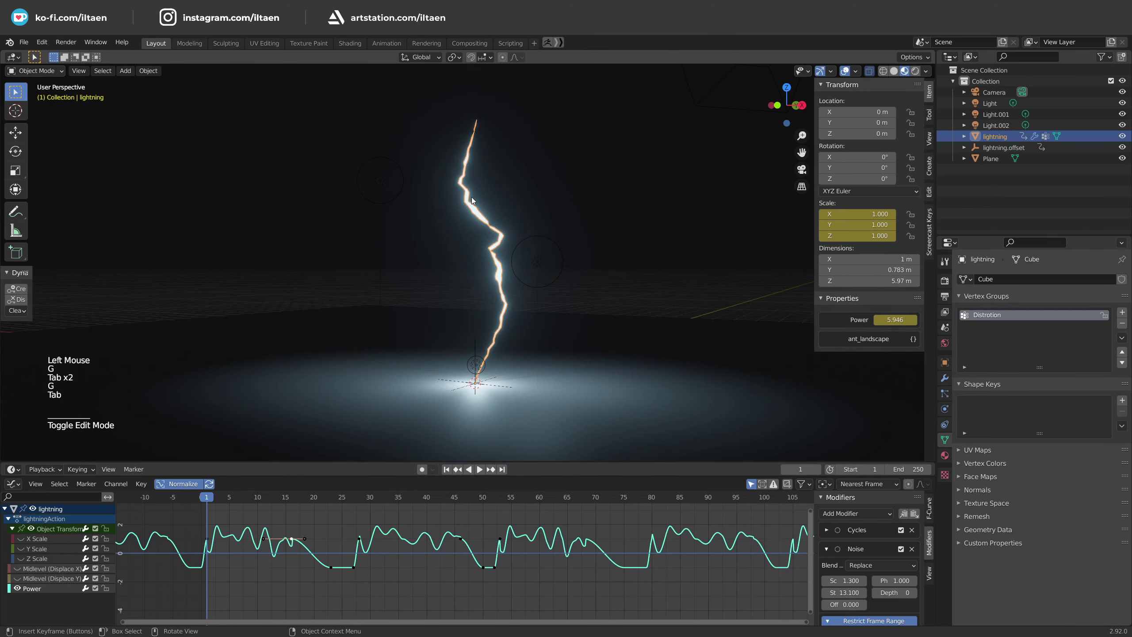
alt+scroll(490, 275, down, 6)
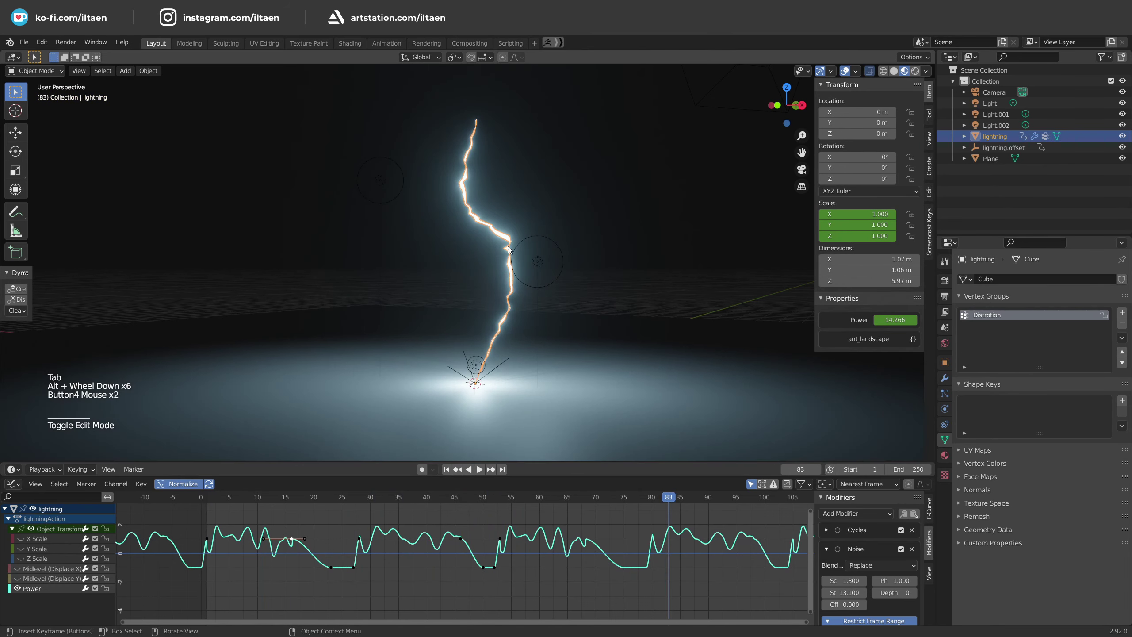
- Move the bolt's middle vertex down and outward and its upper vertex to the opposite side, and check the zigzag in playback
key(Tab)
click(478, 244)
key(g)
click(486, 252)
key(g)
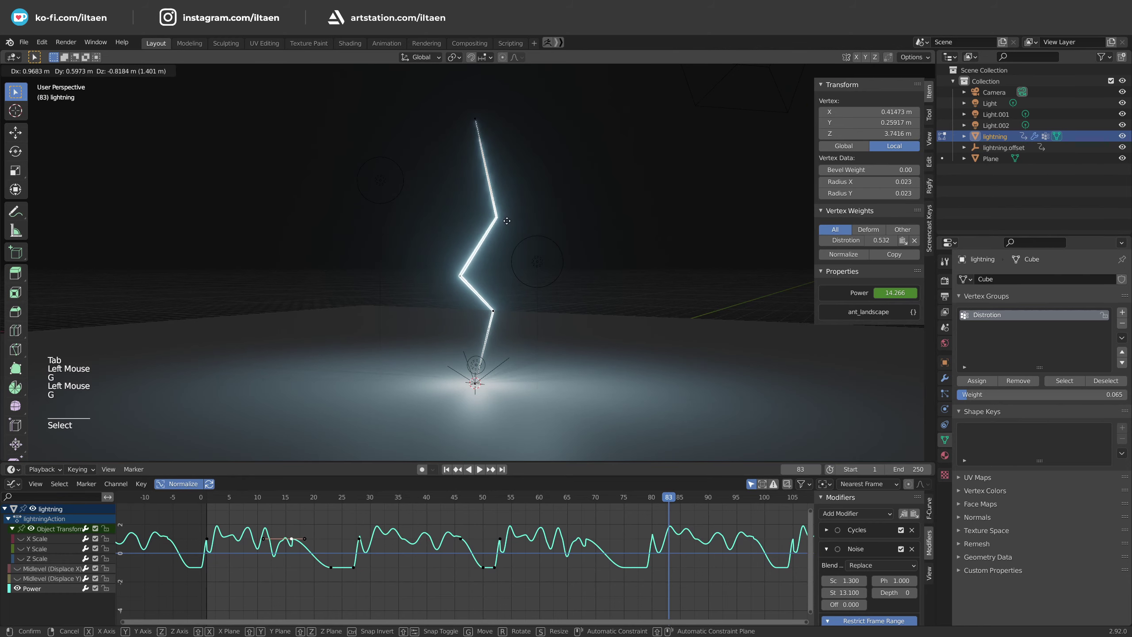
key(Tab)
key(space)
key(space)
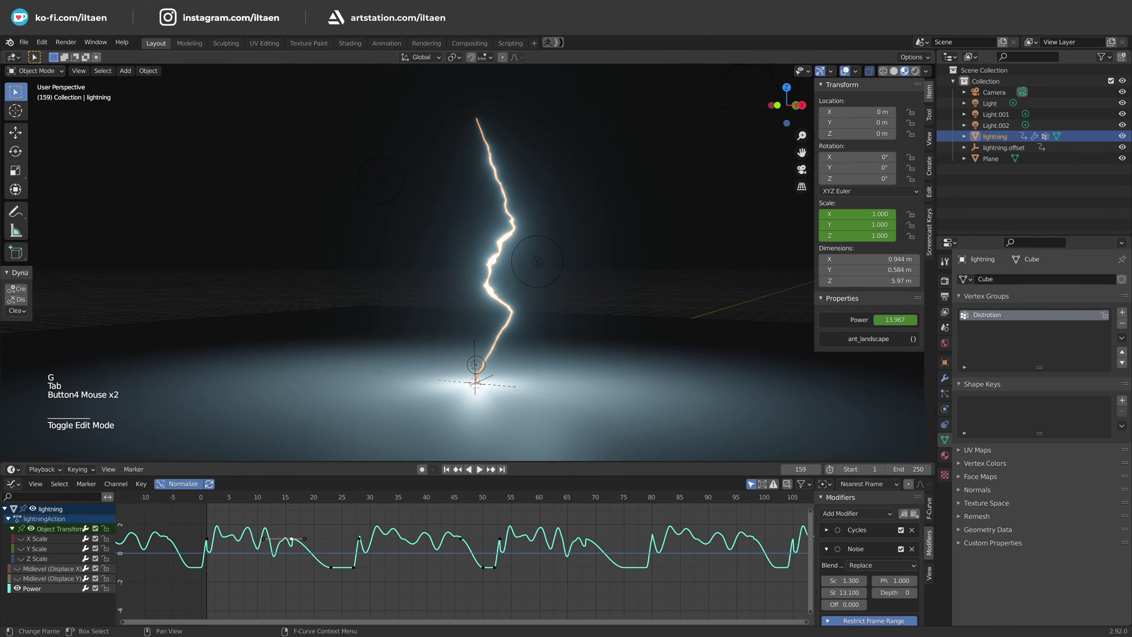
- Raise the bolt's upper vertex closer to the centre, adjust the middle and lower vertices for a subtler zigzag, and play the animation
key(Tab)
click(499, 219)
key(g)
click(483, 184)
click(461, 275)
key(g)
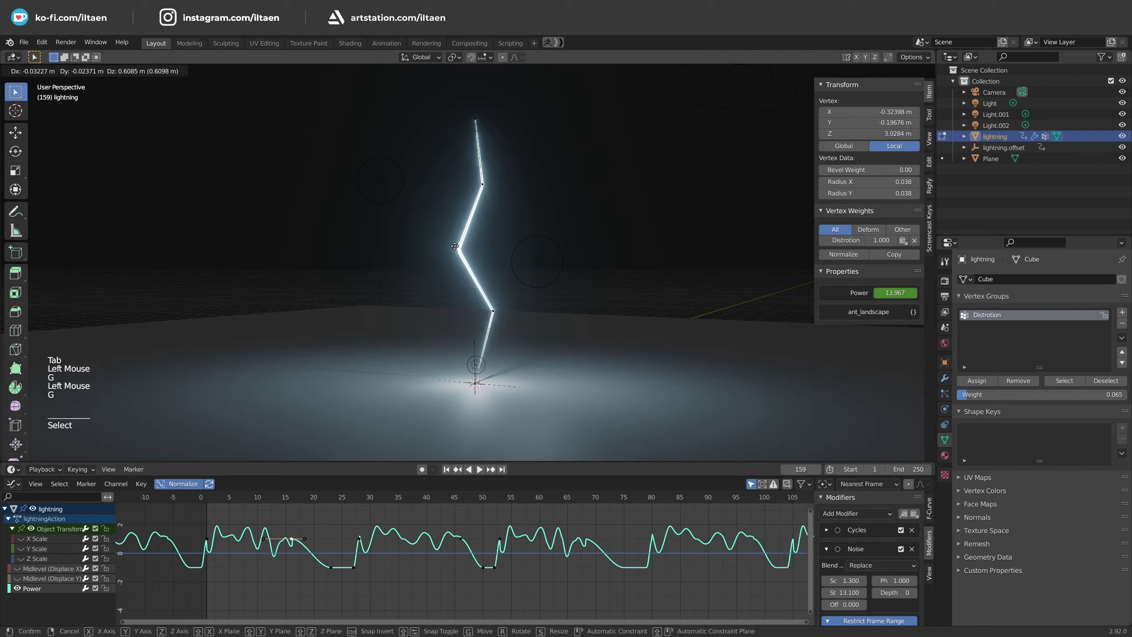
click(455, 237)
click(492, 308)
key(Tab)
scroll(517, 316, down, 2)
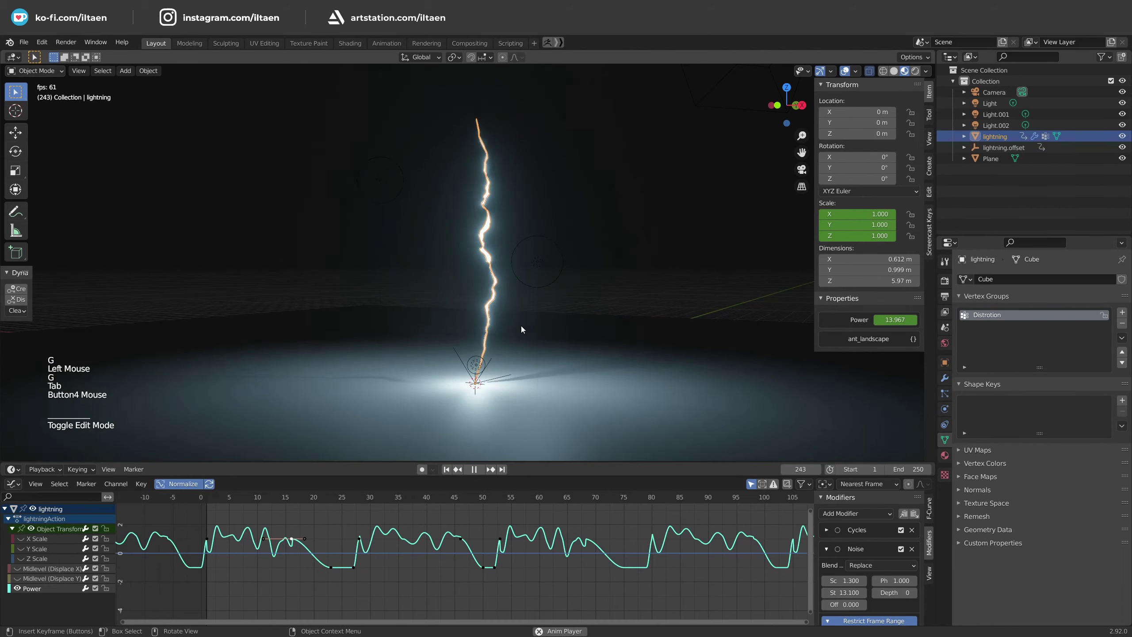